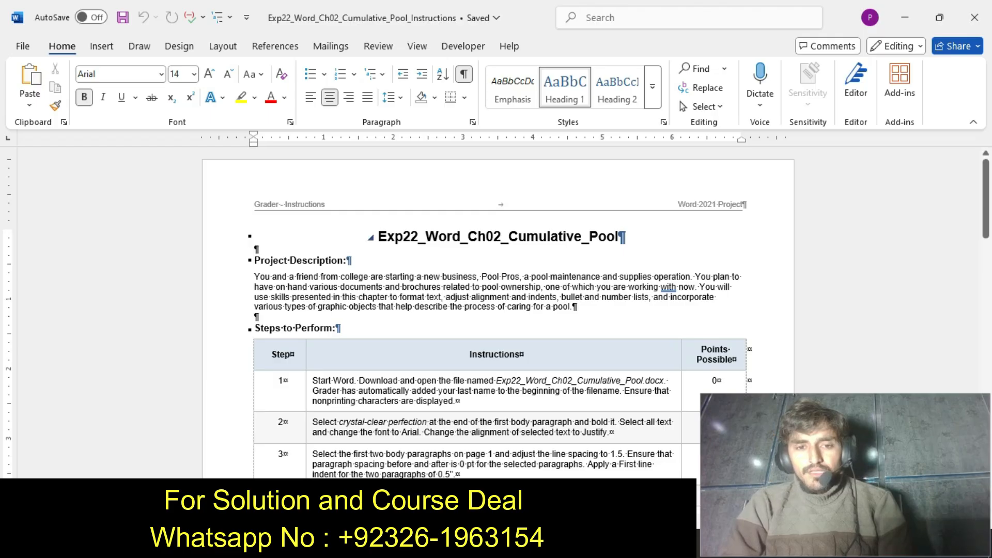
Highlight the title Exp22_Word_Ch02_Cumulative_Pool in yellow and undo the highlight.
{"action": "left_click", "coordinate": [370, 237]}
{"action": "left_click_drag", "start_coordinate": [378, 237], "coordinate": [626, 236]}
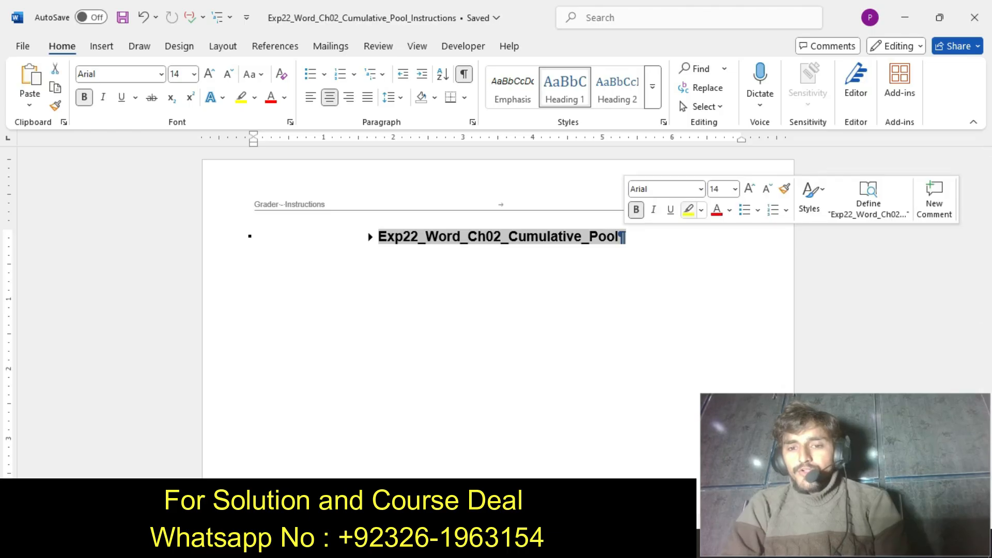
{"action": "left_click", "coordinate": [687, 210]}
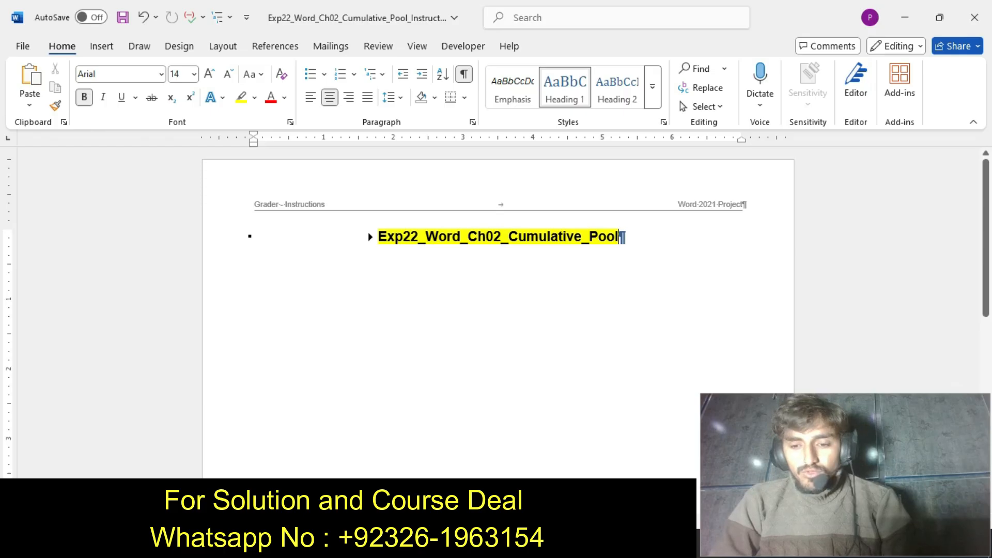
{"action": "key", "text": "ctrl+z"}
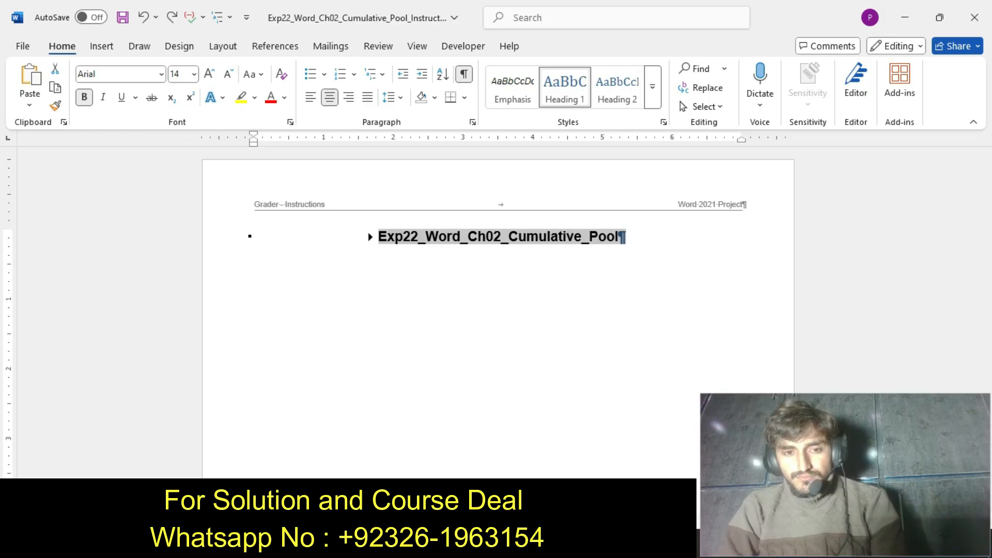
{"action": "key", "text": "ctrl+z"}
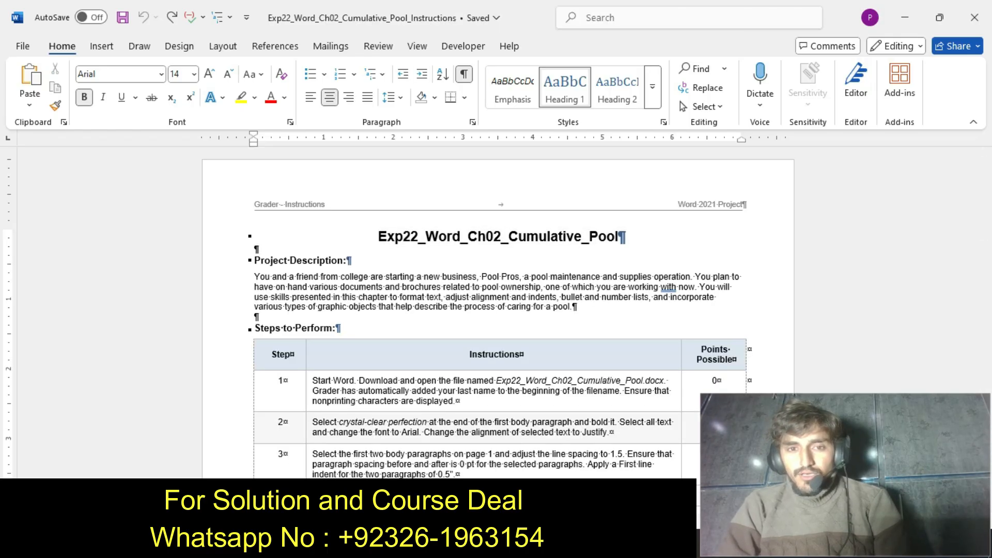
Hide the nonprinting characters in the instructions document.
{"action": "key", "text": "ctrl+shift+8"}
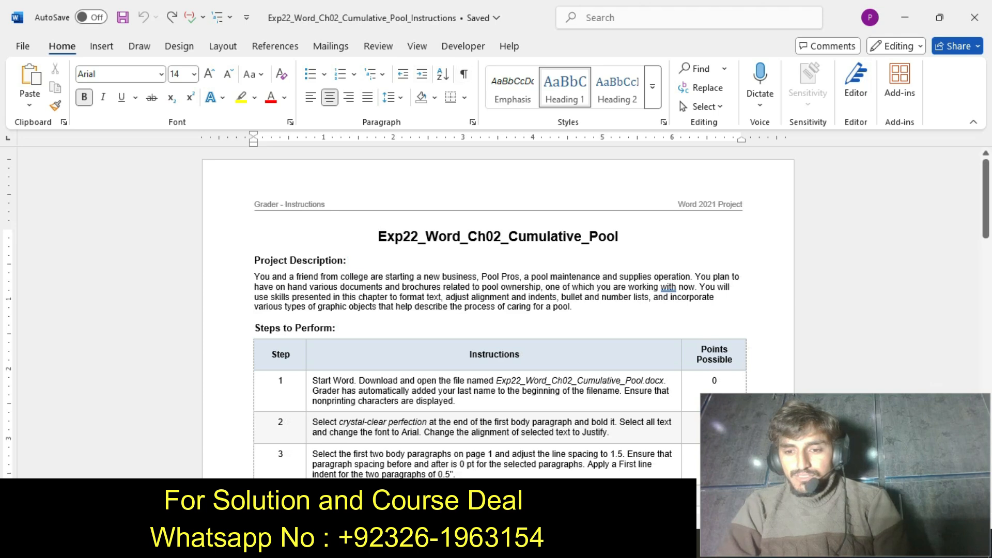
{"action": "scroll", "coordinate": [496, 310], "scroll_direction": "down", "scroll_amount": 2}
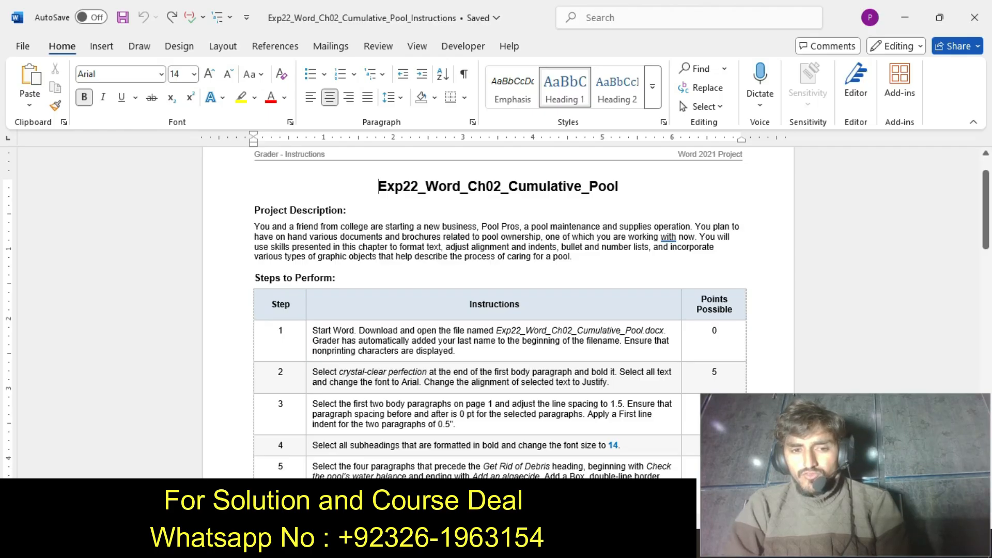
{"action": "left_click_drag", "start_coordinate": [312, 330], "coordinate": [456, 351]}
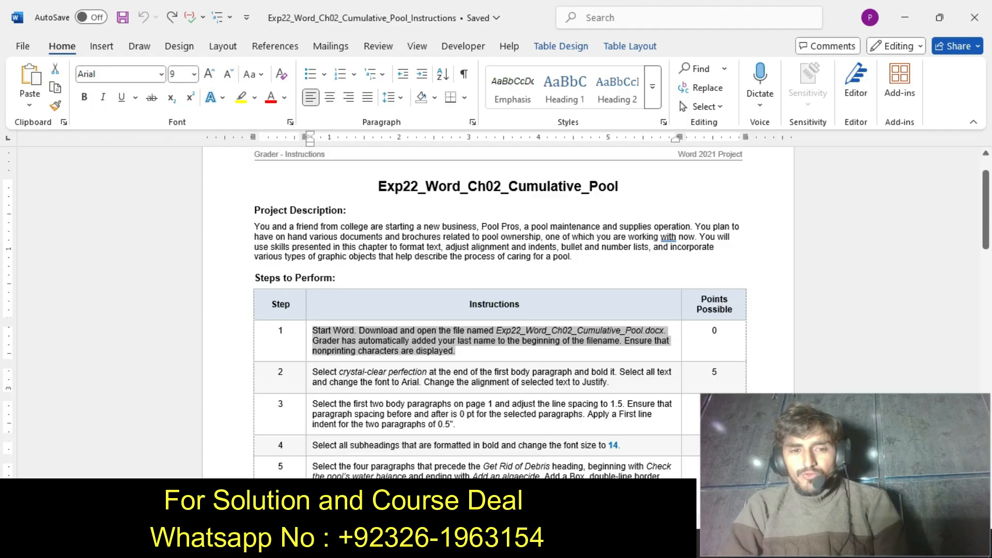
Highlight the Project Description paragraph in yellow and undo the highlight.
{"action": "left_click", "coordinate": [254, 227]}
{"action": "left_click_drag", "start_coordinate": [254, 226], "coordinate": [574, 256]}
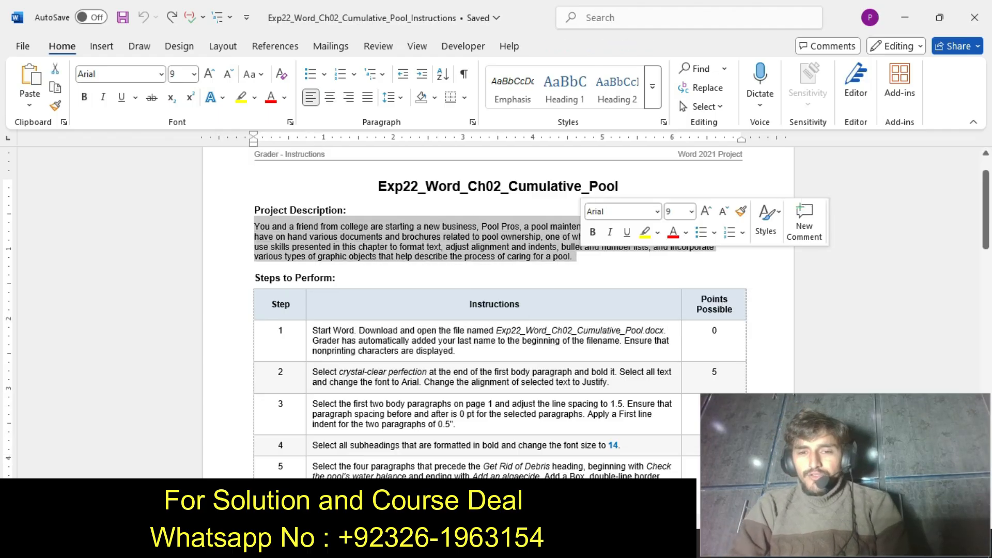
{"action": "left_click", "coordinate": [645, 232]}
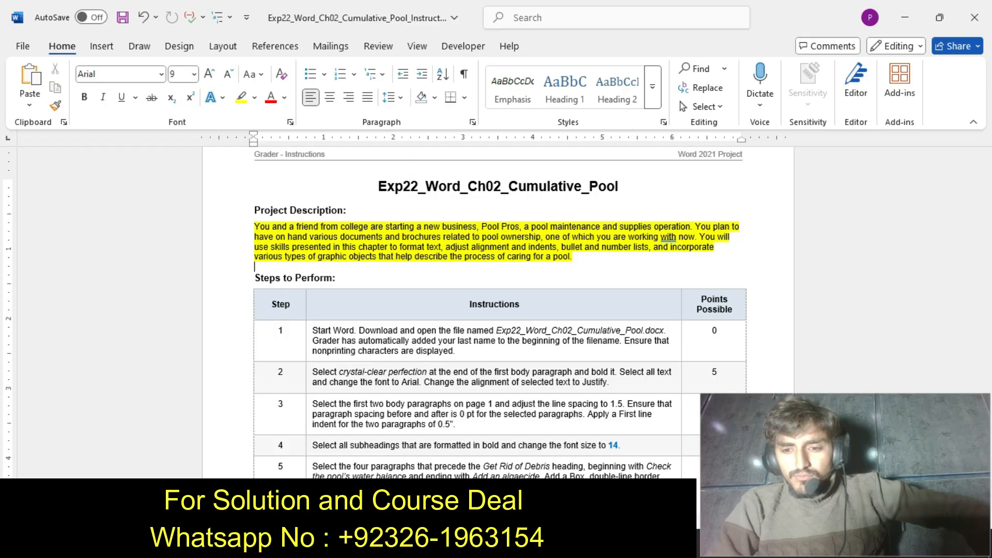
{"action": "key", "text": "ctrl+z"}
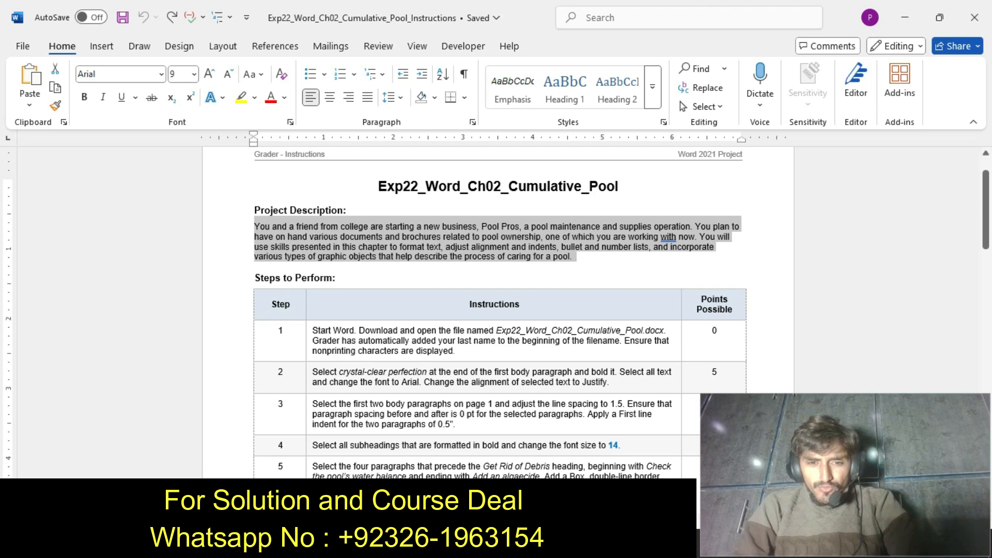
Highlight the step 1 instruction text in the table in yellow and undo the highlight.
{"action": "left_click", "coordinate": [310, 343]}
{"action": "left_click", "coordinate": [374, 320]}
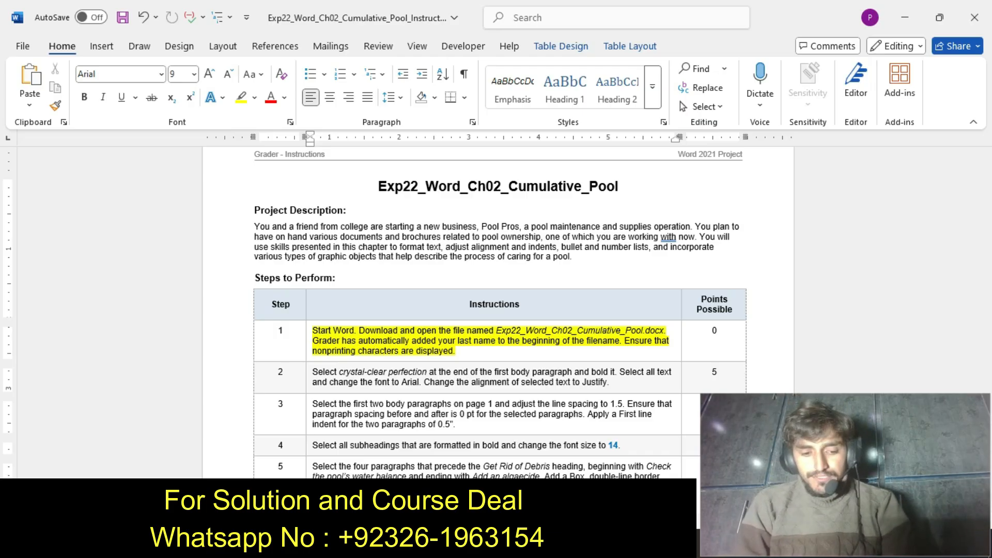
{"action": "key", "text": "ctrl+z"}
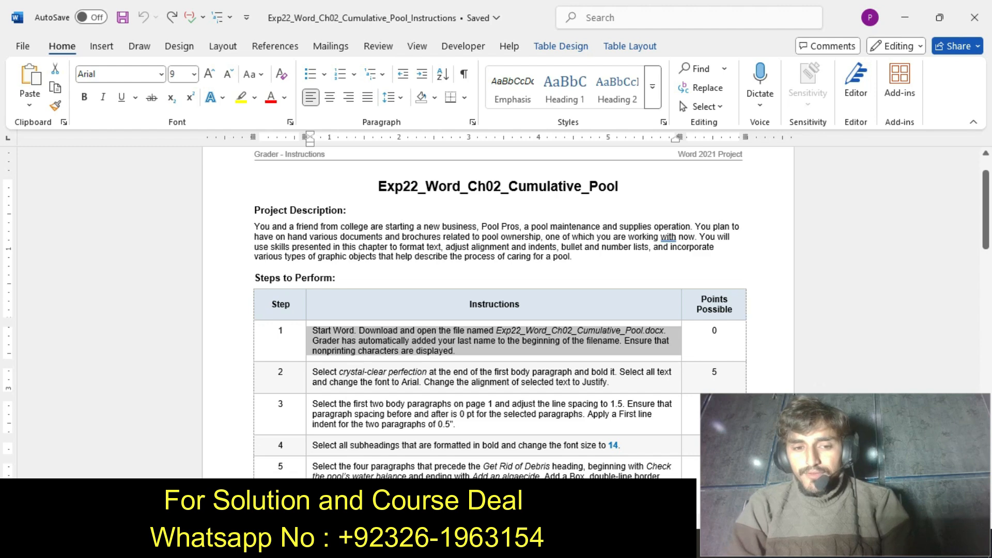
Highlight the step 2 instruction text in the table in yellow.
{"action": "left_click", "coordinate": [308, 380]}
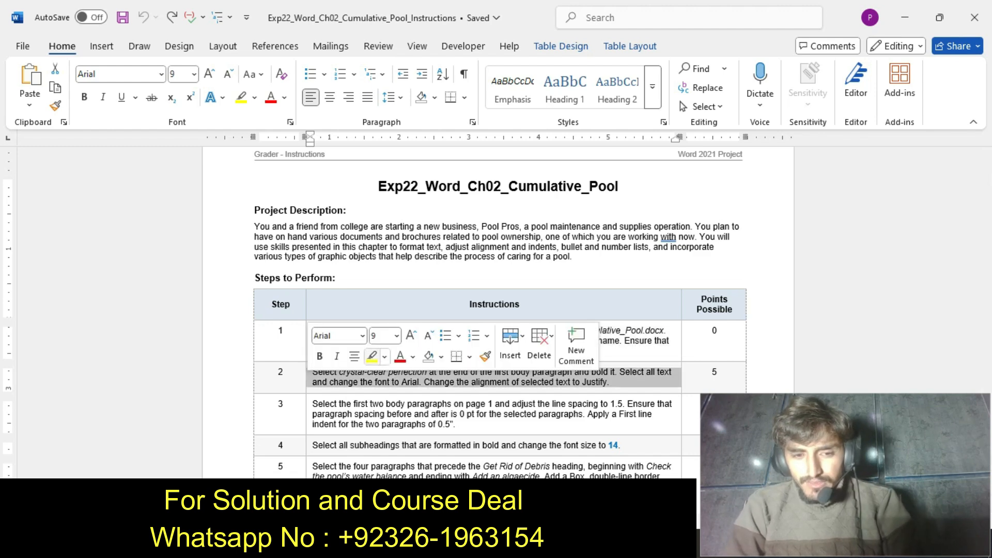
{"action": "left_click", "coordinate": [372, 356]}
{"action": "left_click", "coordinate": [368, 382]}
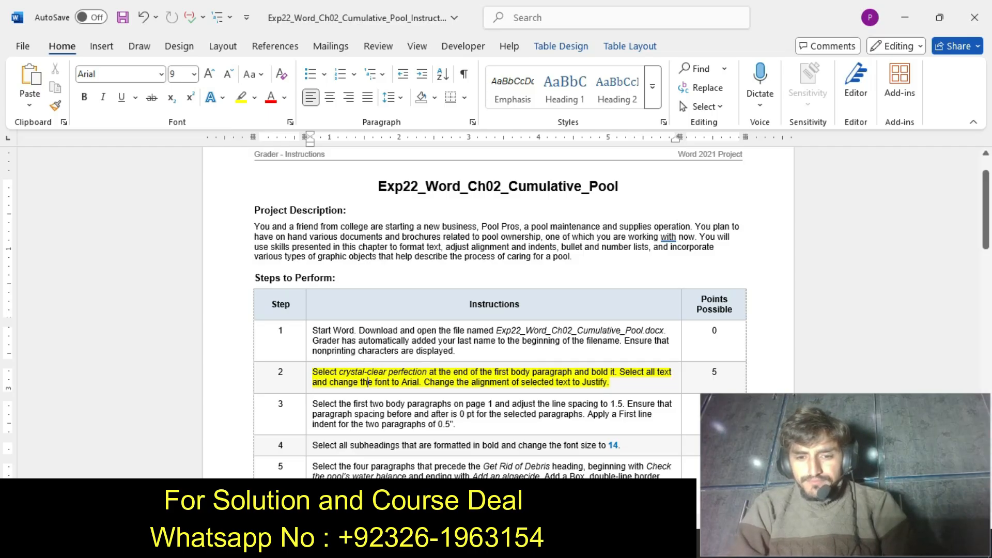
Look through the body text of the pool assignment document and return to the instructions document.
{"action": "left_click", "coordinate": [547, 544]}
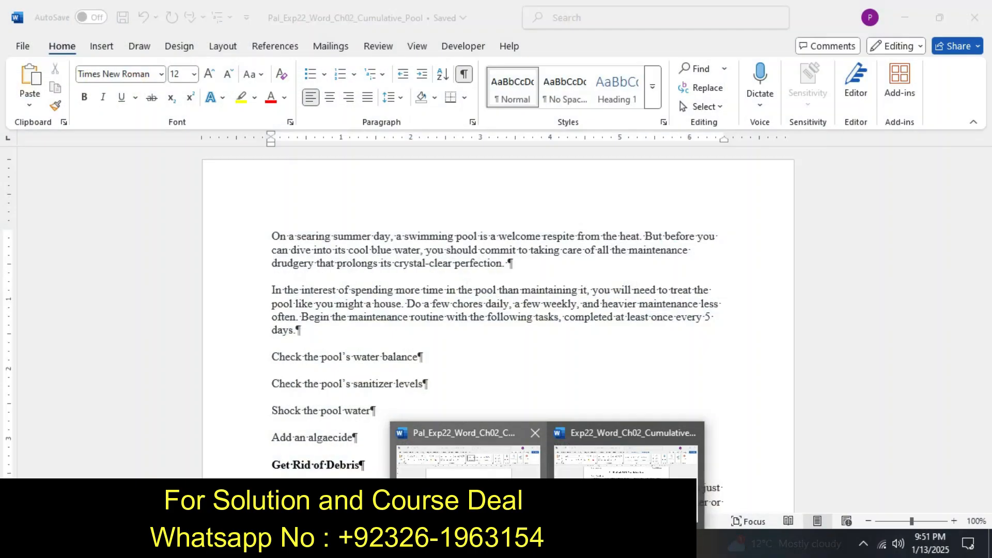
{"action": "left_click", "coordinate": [469, 493]}
{"action": "left_click_drag", "start_coordinate": [986, 197], "coordinate": [985, 391]}
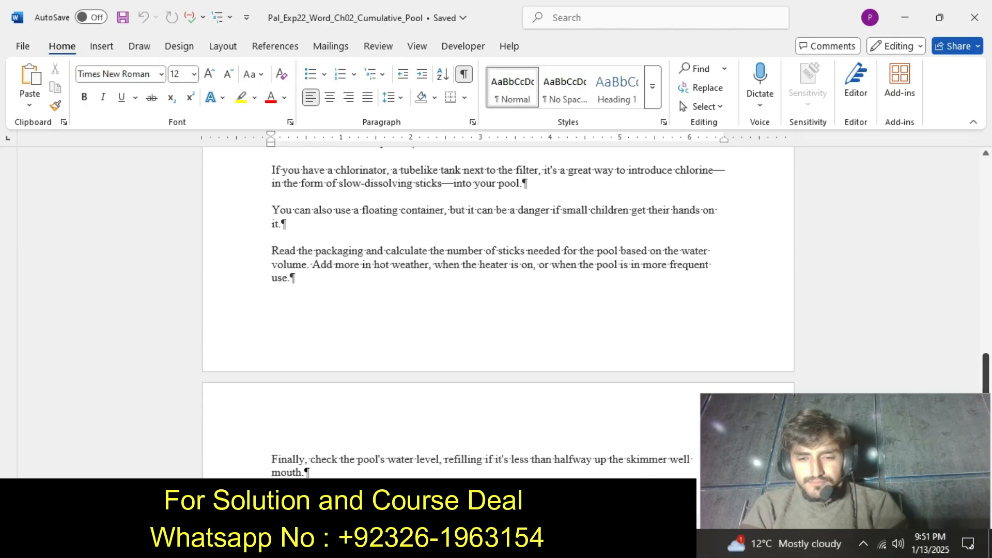
{"action": "left_click", "coordinate": [547, 545]}
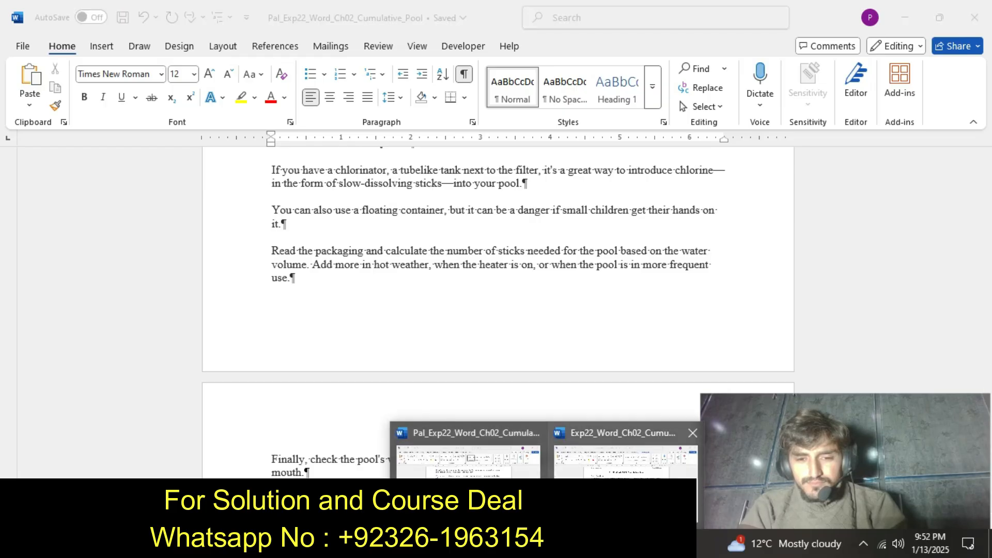
{"action": "left_click", "coordinate": [622, 454]}
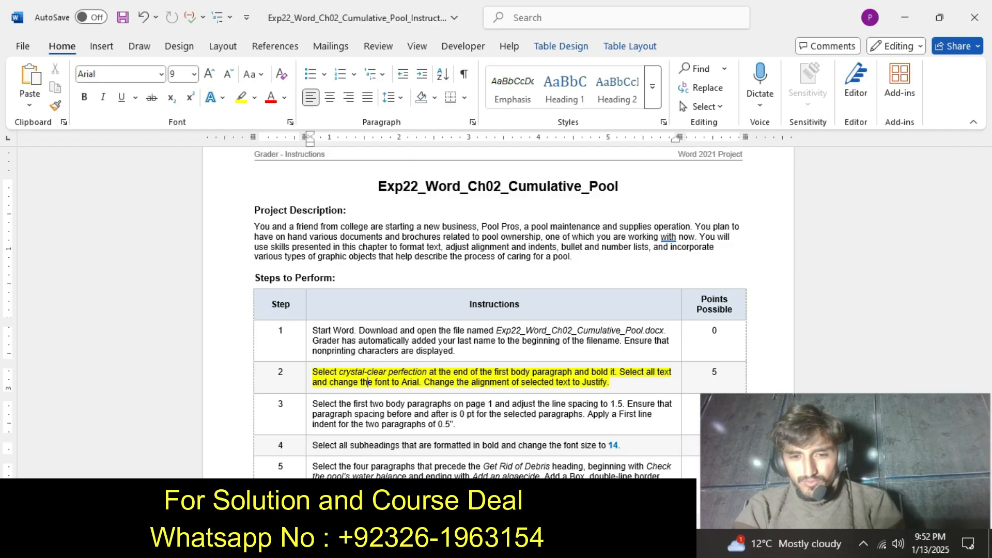
In the pool assignment document, bold "crystal-clear perfection" at the end of the first body paragraph.
{"action": "mouse_move", "coordinate": [547, 544]}
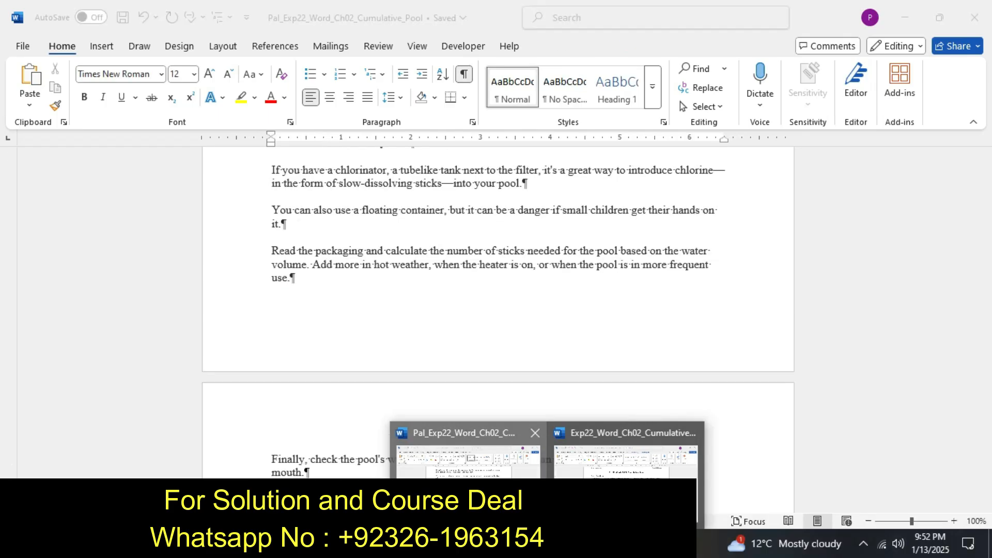
{"action": "left_click", "coordinate": [468, 499]}
{"action": "left_click_drag", "start_coordinate": [985, 375], "coordinate": [986, 181]}
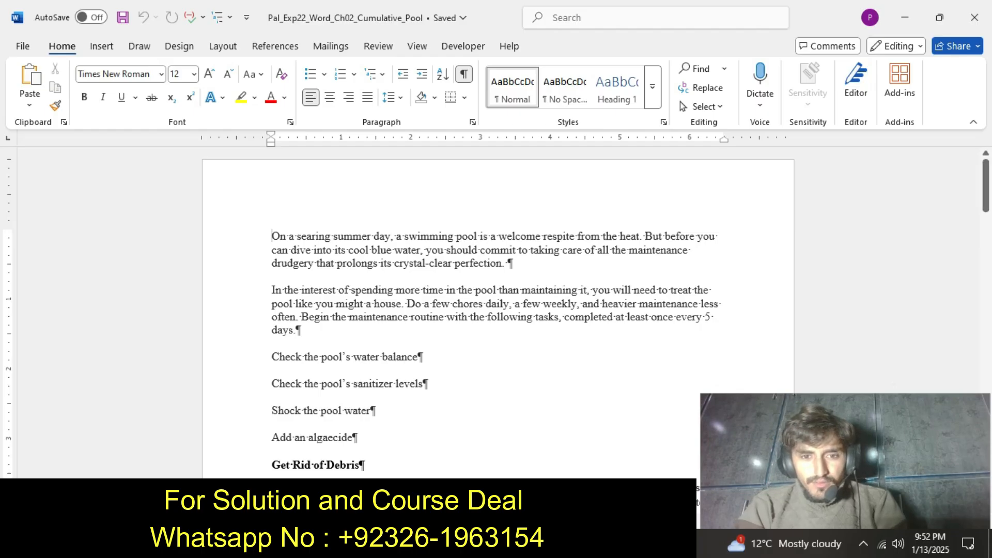
{"action": "left_click_drag", "start_coordinate": [394, 264], "coordinate": [502, 264]}
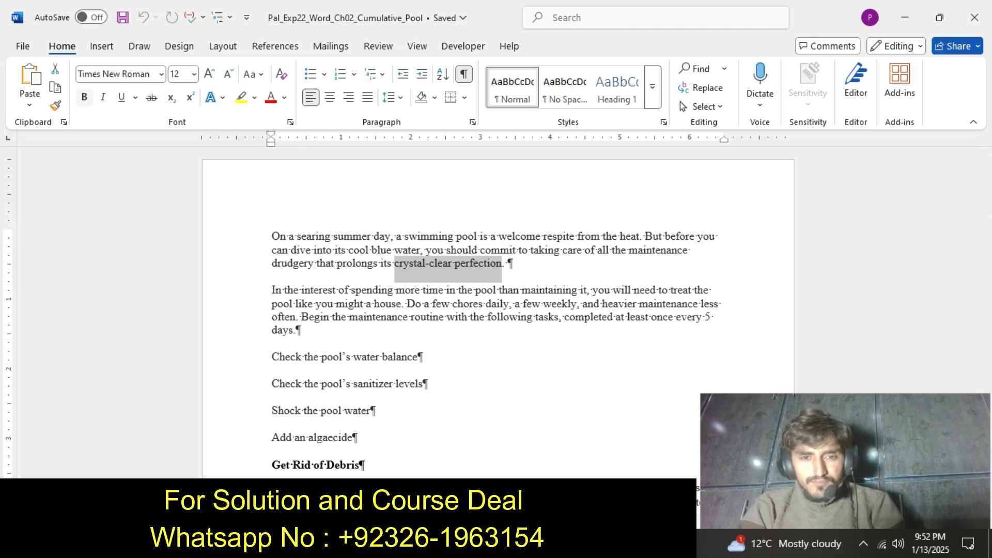
{"action": "left_click", "coordinate": [84, 97]}
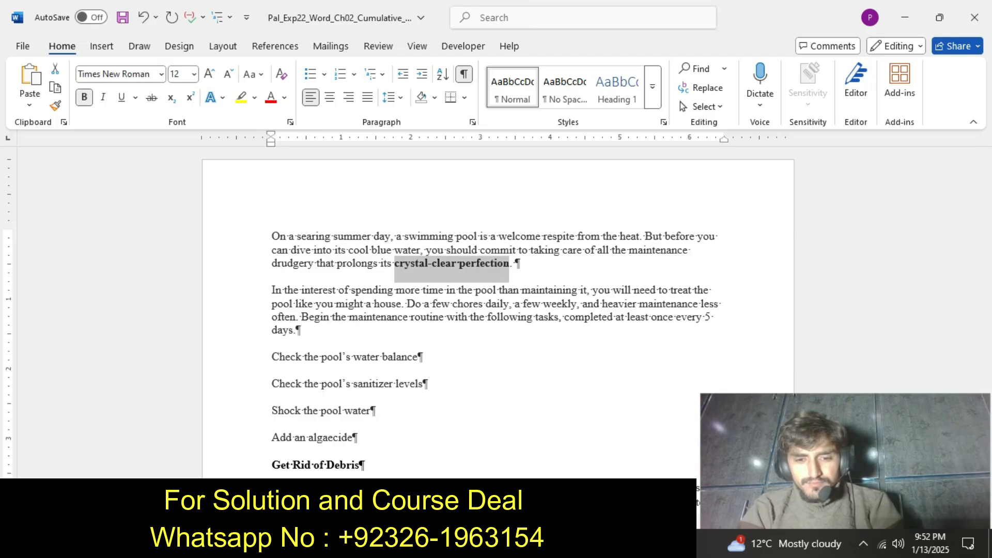
Check the step 2 instructions and change the font of all text in the pool assignment document to Arial.
{"action": "left_click", "coordinate": [547, 543]}
{"action": "left_click", "coordinate": [625, 463]}
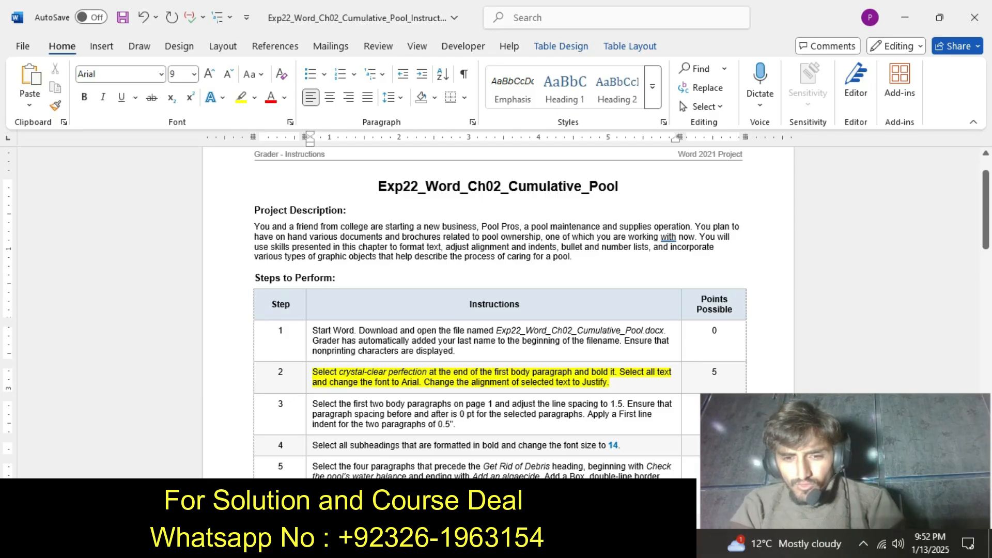
{"action": "left_click", "coordinate": [480, 465]}
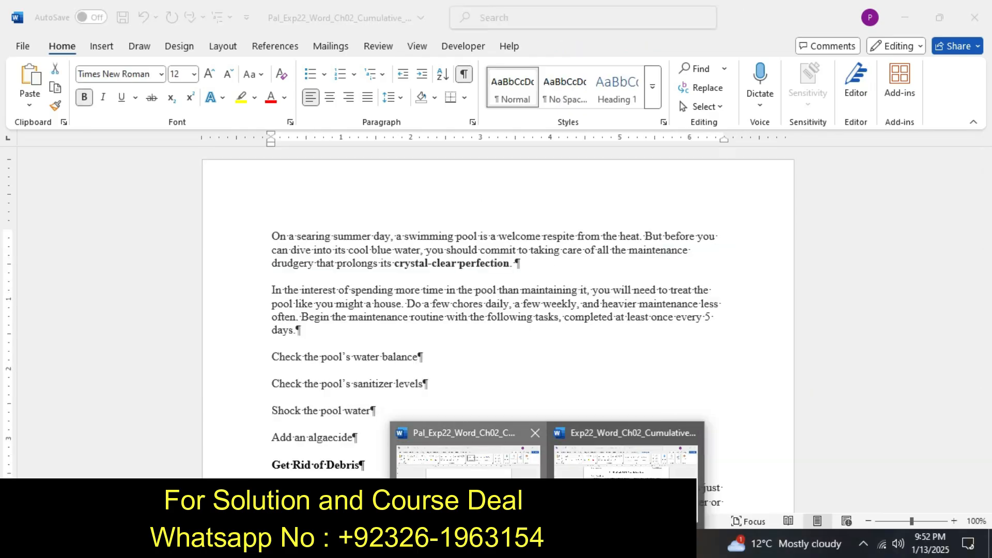
{"action": "key", "text": "ctrl+a"}
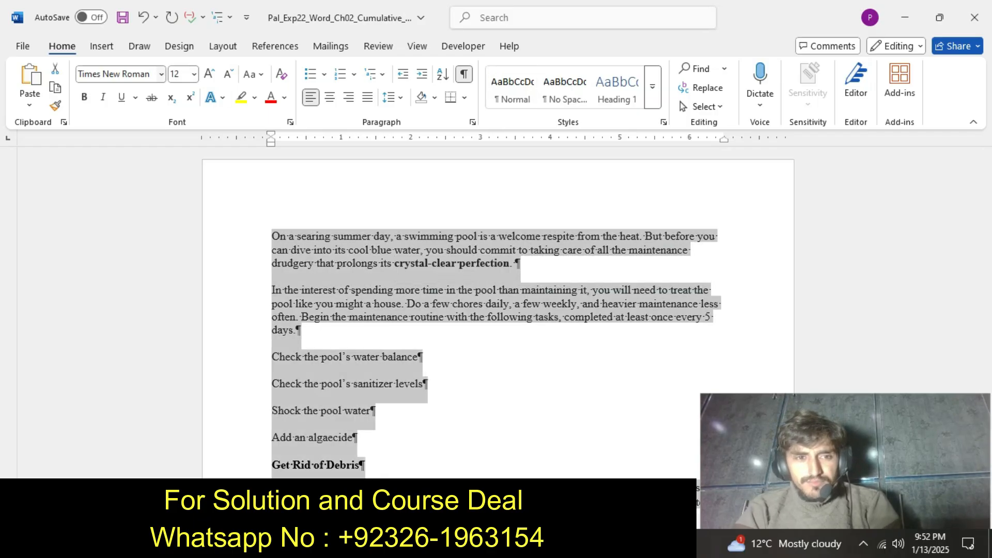
{"action": "left_click", "coordinate": [161, 74]}
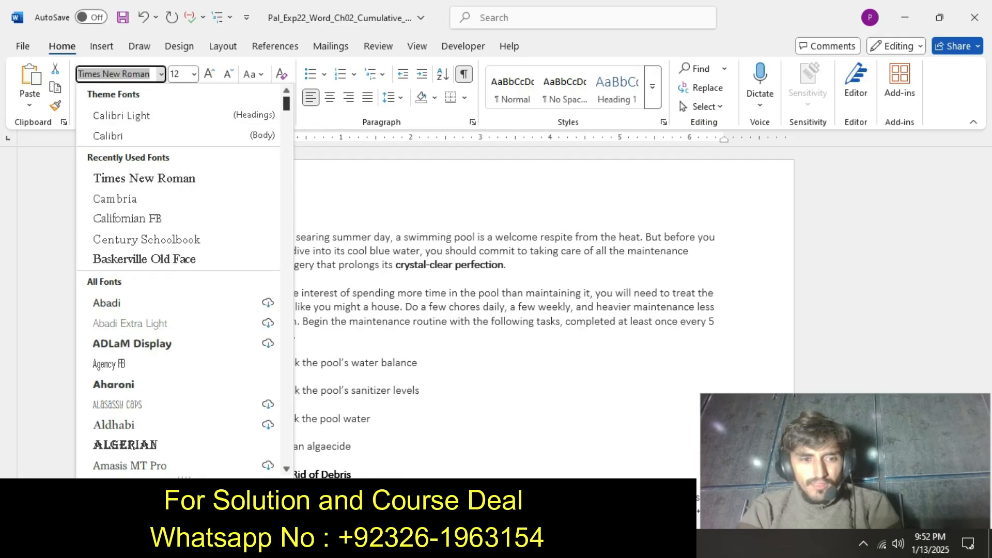
{"action": "scroll", "coordinate": [178, 279], "scroll_direction": "down", "scroll_amount": 5}
{"action": "scroll", "coordinate": [178, 279], "scroll_direction": "down", "scroll_amount": 3}
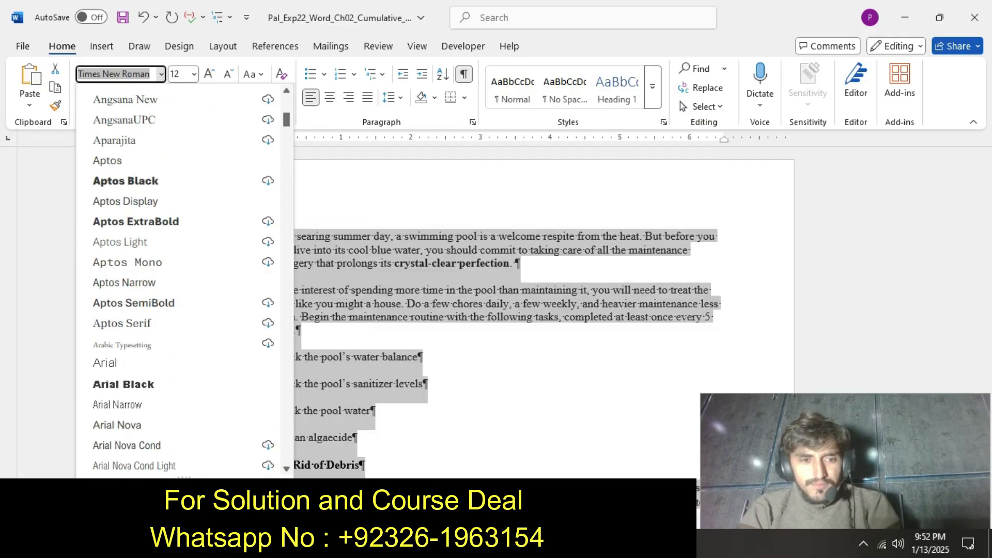
{"action": "left_click", "coordinate": [105, 363]}
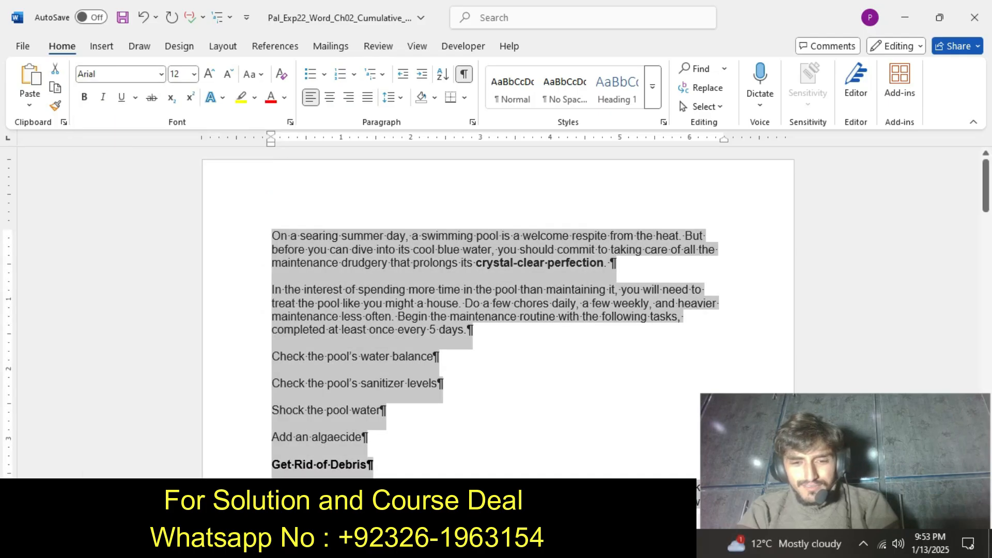
Recheck the step 2 instructions and set the alignment of all text in the pool assignment document to Justify.
{"action": "left_click", "coordinate": [548, 543]}
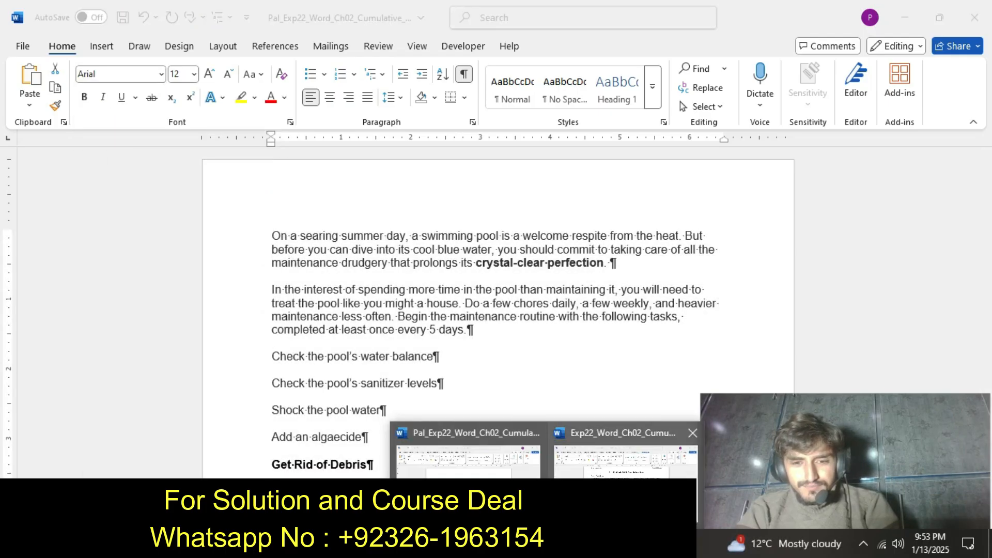
{"action": "left_click", "coordinate": [626, 460]}
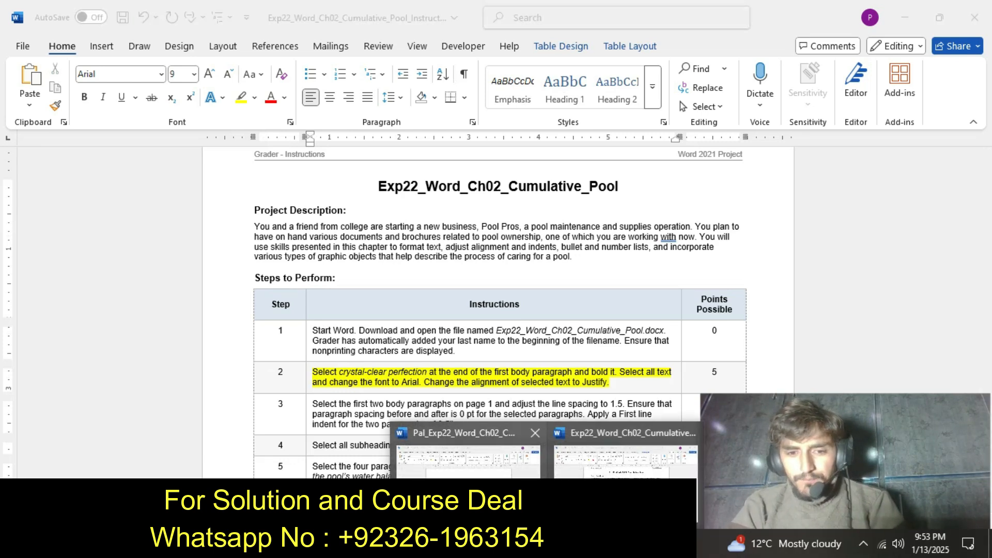
{"action": "left_click", "coordinate": [496, 459]}
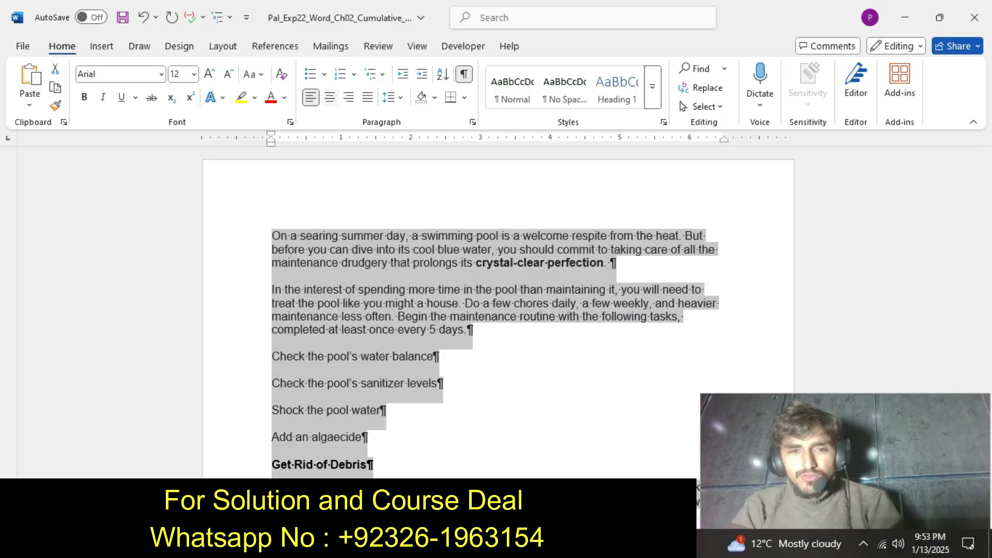
{"action": "key", "text": "ctrl+j"}
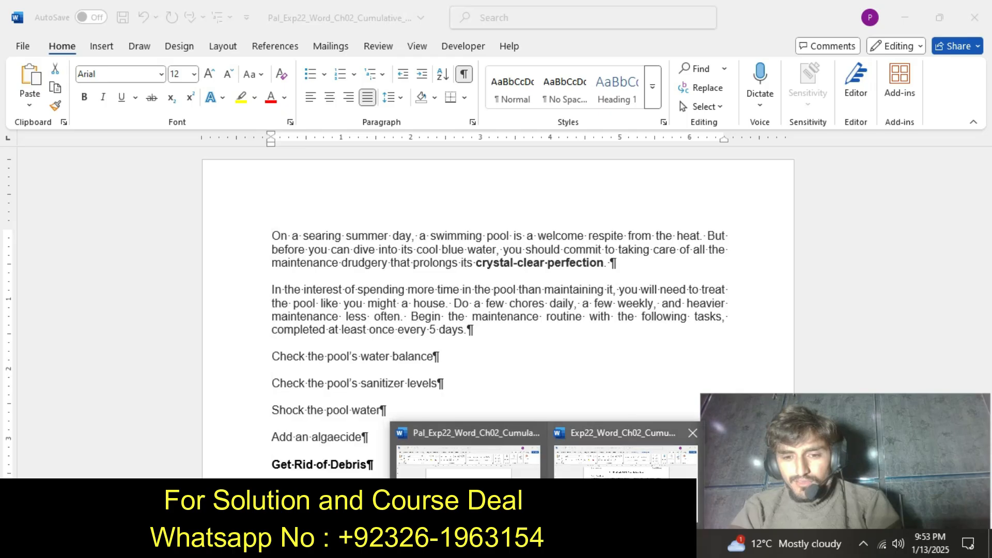
Switch to the instructions document and undo the yellow highlight on the step 2 instruction text.
{"action": "left_click", "coordinate": [618, 473]}
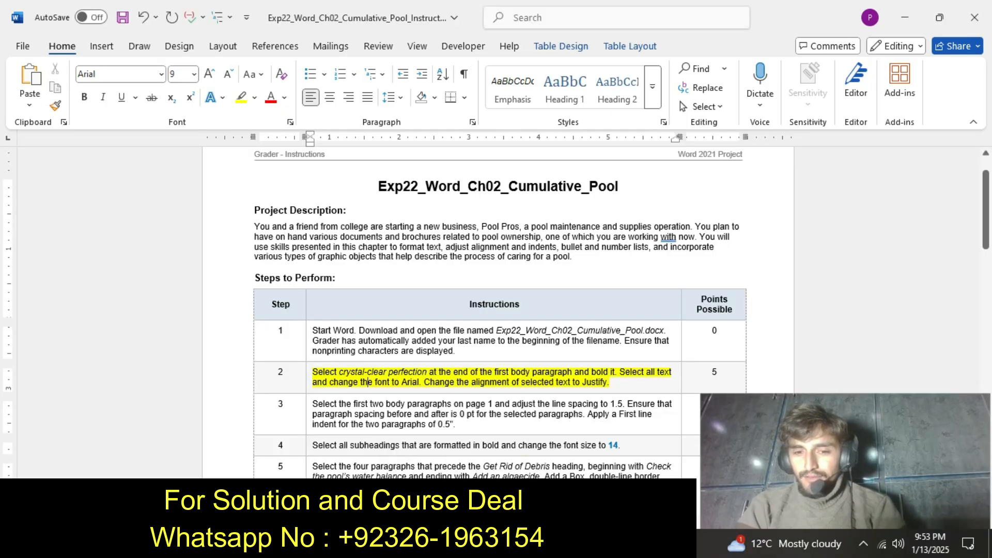
{"action": "key", "text": "ctrl+z"}
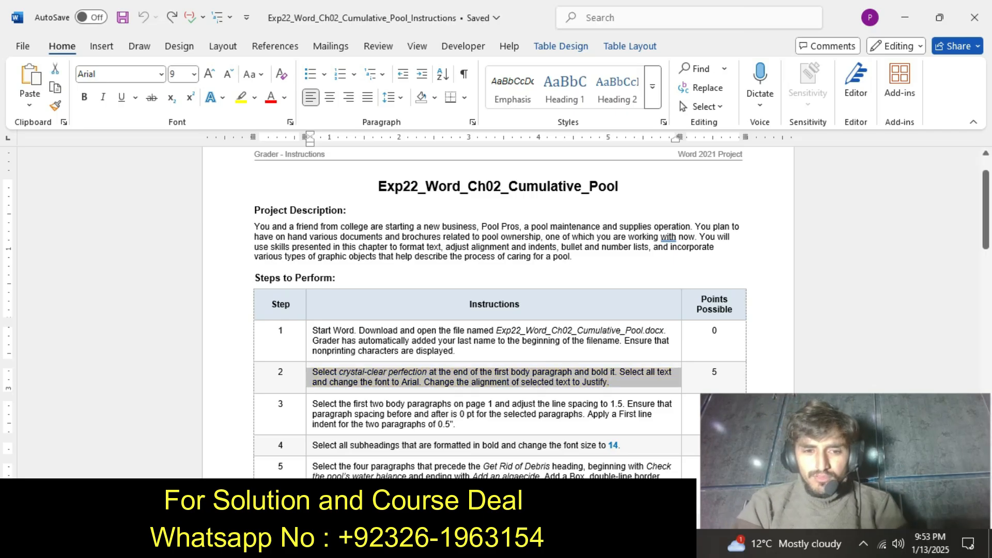
{"action": "left_click_drag", "start_coordinate": [985, 227], "coordinate": [985, 237]}
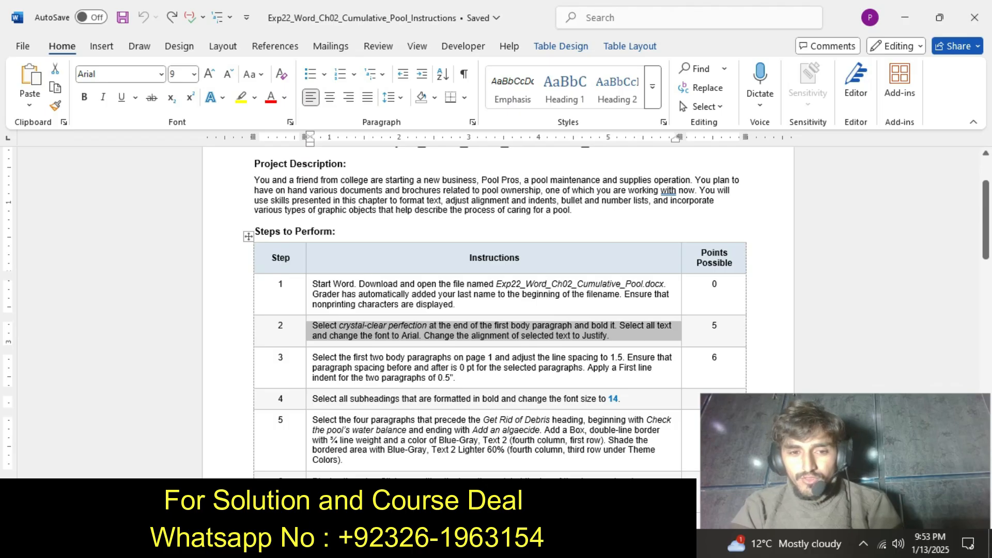
Highlight the step 3 instruction text in yellow in the instructions document.
{"action": "left_click_drag", "start_coordinate": [313, 357], "coordinate": [455, 378]}
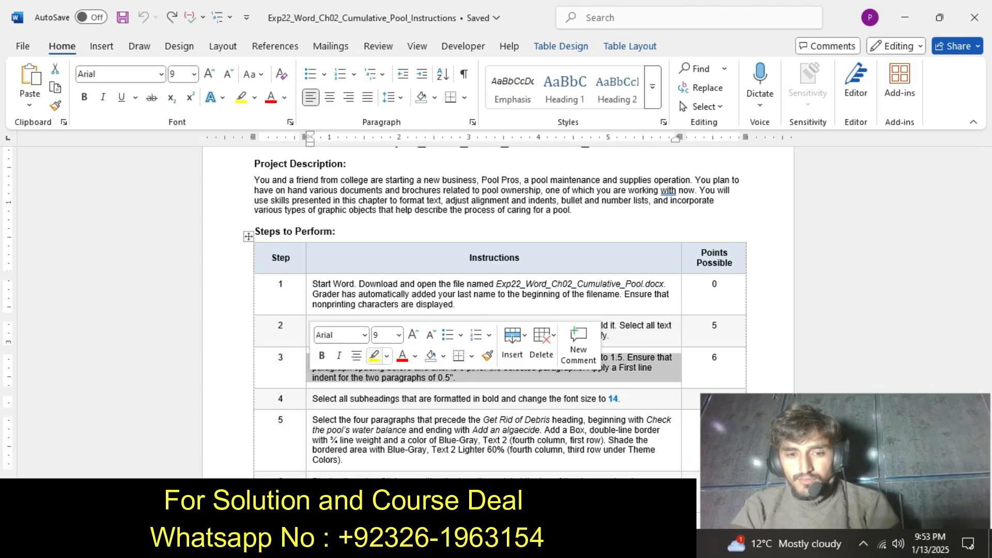
{"action": "left_click", "coordinate": [374, 355]}
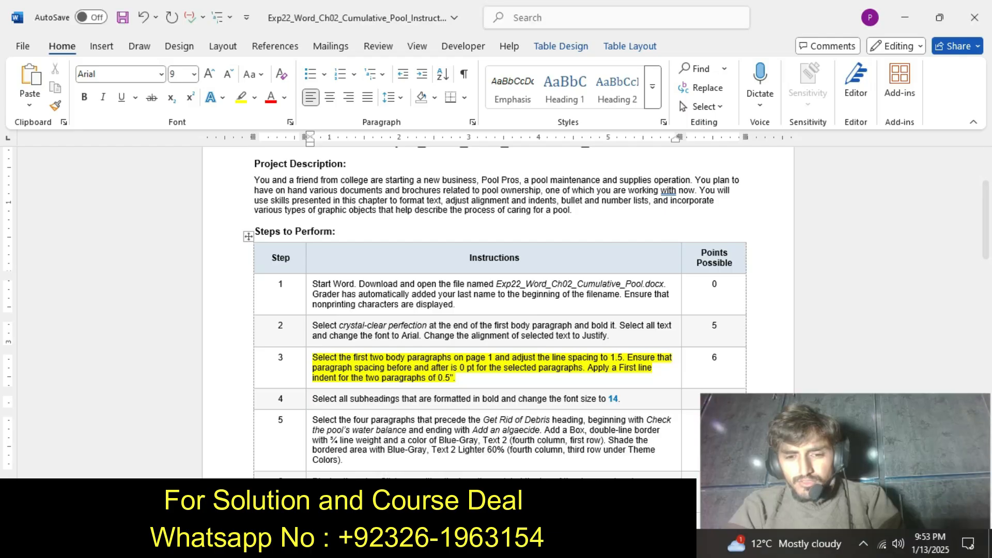
Switch to the pool assignment document and set the line spacing of the first two body paragraphs to 1.5.
{"action": "left_click", "coordinate": [546, 543]}
{"action": "left_click", "coordinate": [465, 493]}
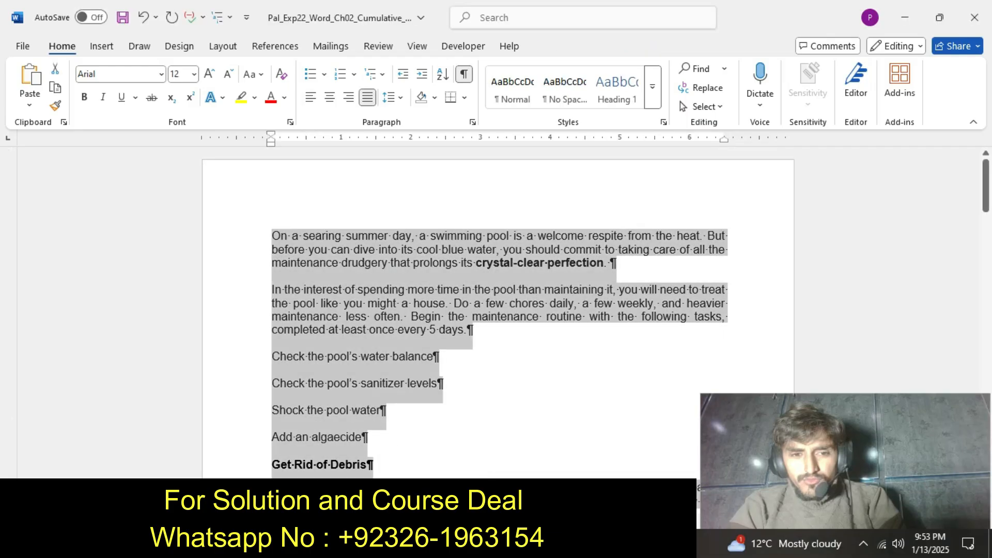
{"action": "left_click", "coordinate": [273, 249]}
{"action": "left_click_drag", "start_coordinate": [272, 236], "coordinate": [471, 331]}
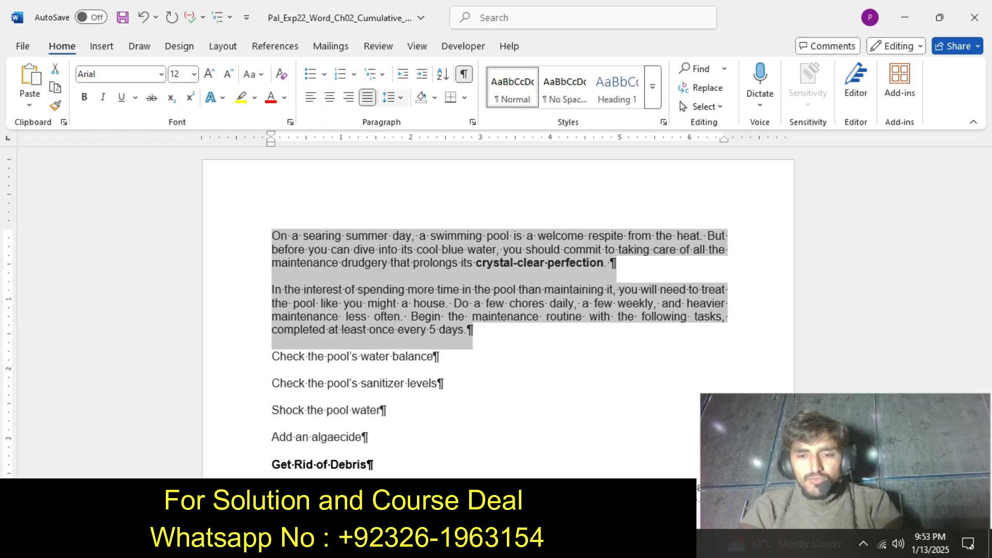
{"action": "left_click", "coordinate": [391, 97]}
{"action": "left_click", "coordinate": [410, 157]}
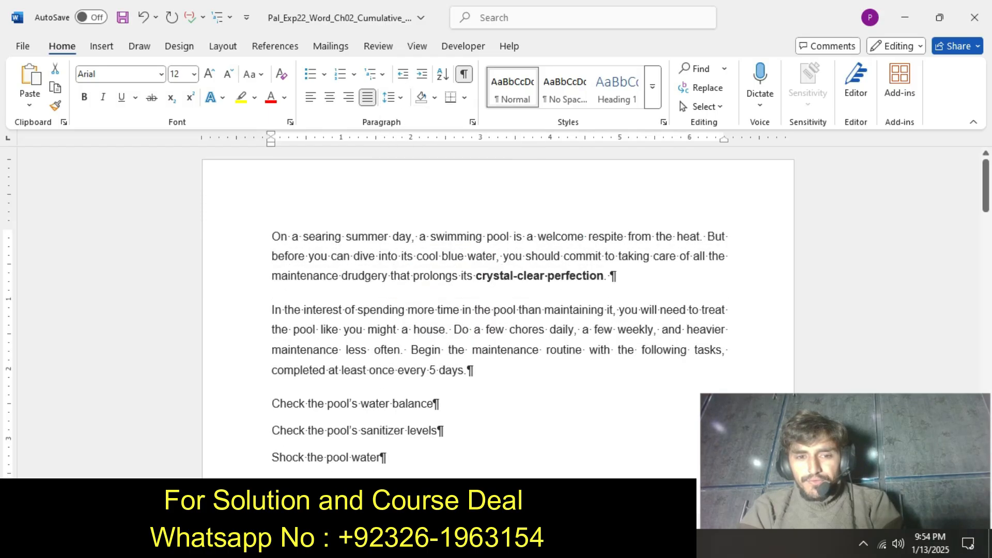
Recheck the step 3 instructions and set the spacing before and after the two selected body paragraphs to 0 pt in the pool assignment document.
{"action": "left_click", "coordinate": [547, 544]}
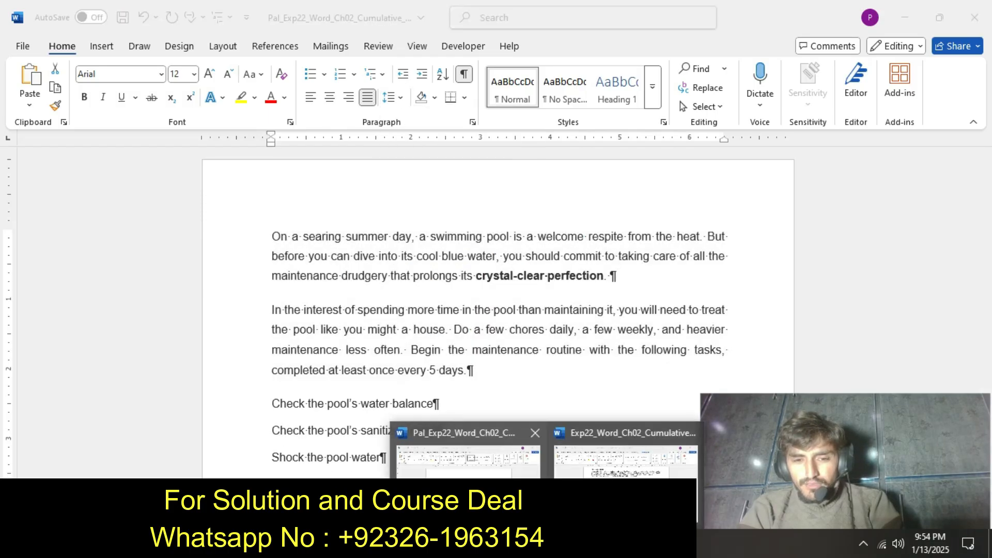
{"action": "left_click", "coordinate": [625, 455]}
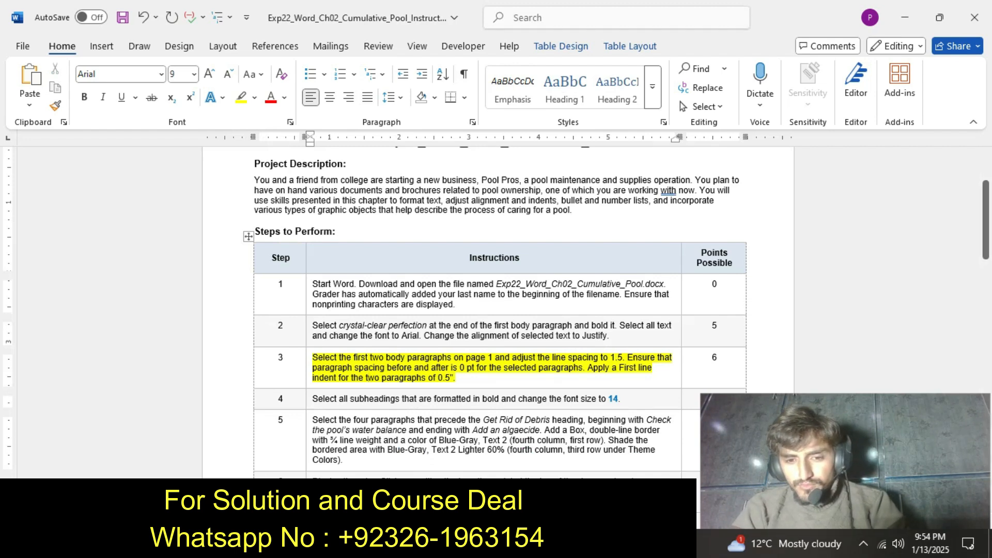
{"action": "left_click", "coordinate": [547, 545]}
{"action": "left_click", "coordinate": [465, 454]}
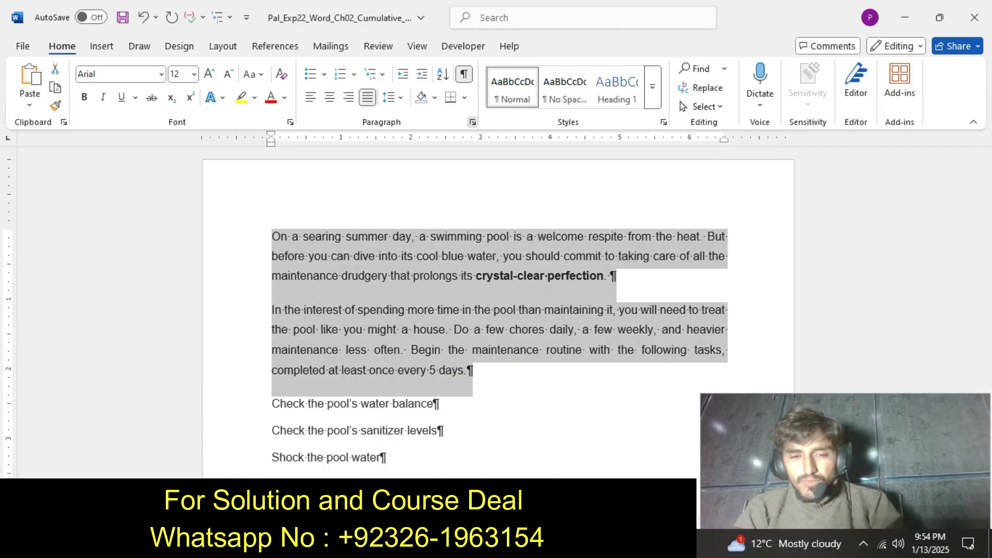
{"action": "left_click", "coordinate": [473, 122]}
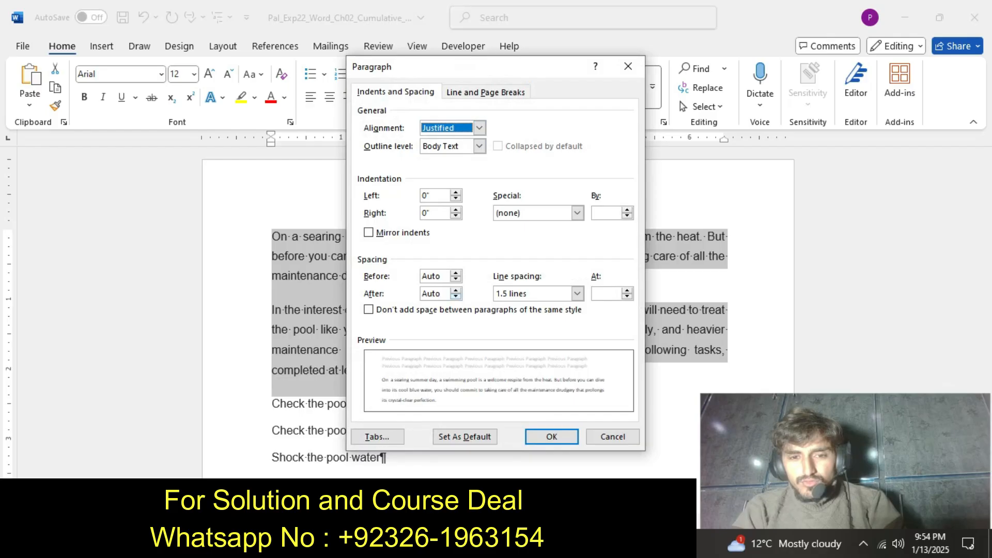
{"action": "left_click", "coordinate": [455, 290]}
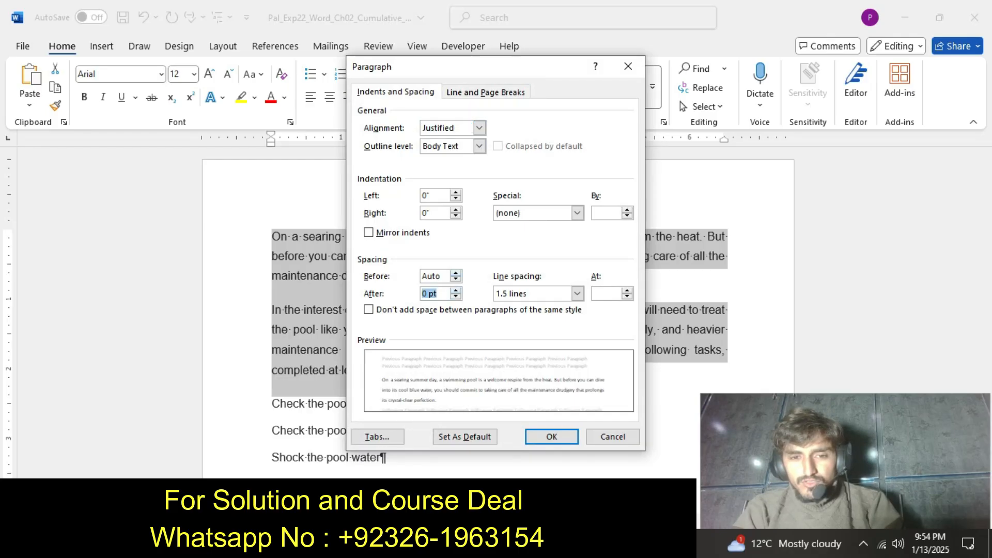
{"action": "left_click", "coordinate": [456, 272]}
{"action": "left_click", "coordinate": [552, 437]}
Recheck the step 3 instructions and apply a 0.5" First line indent to the first two body paragraphs in the pool assignment document.
{"action": "mouse_move", "coordinate": [547, 548]}
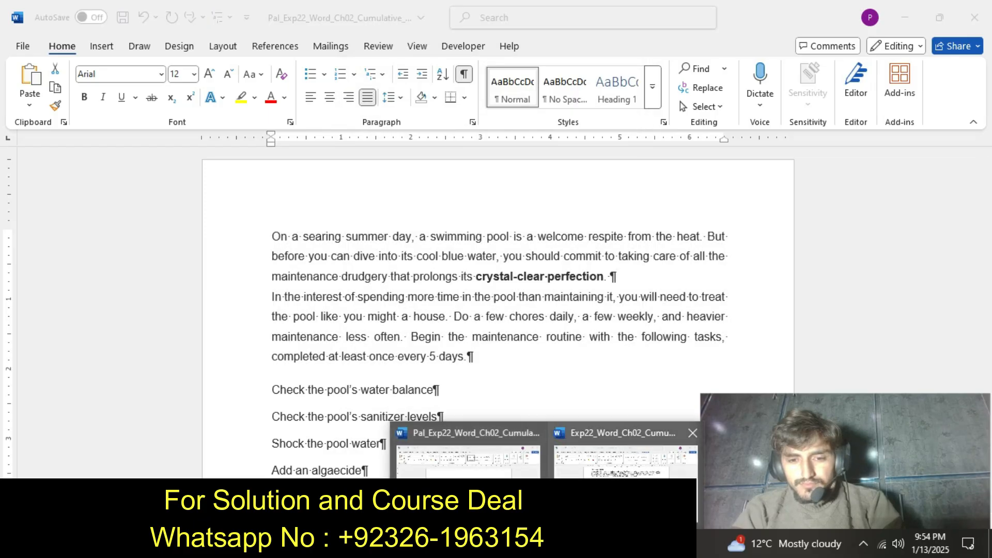
{"action": "left_click", "coordinate": [625, 454]}
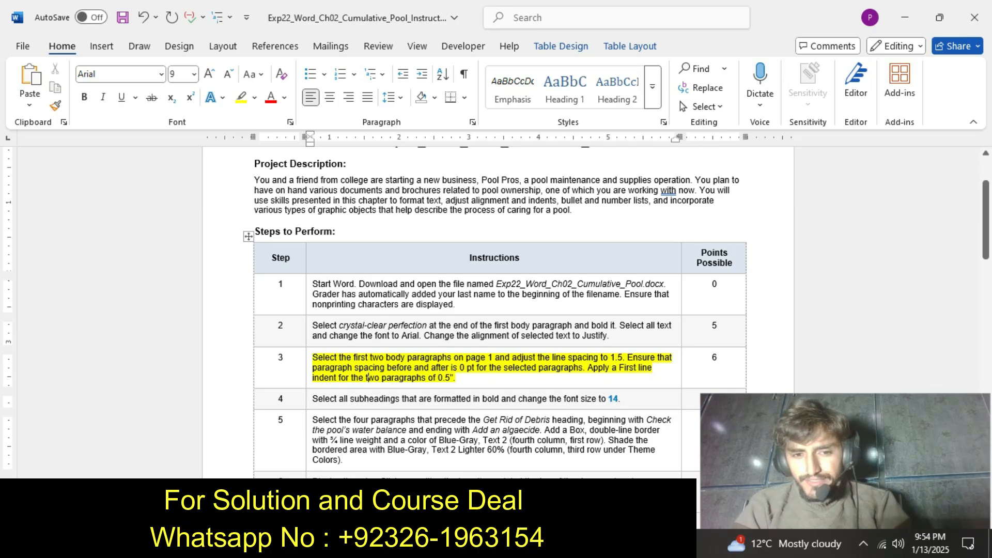
{"action": "mouse_move", "coordinate": [548, 547]}
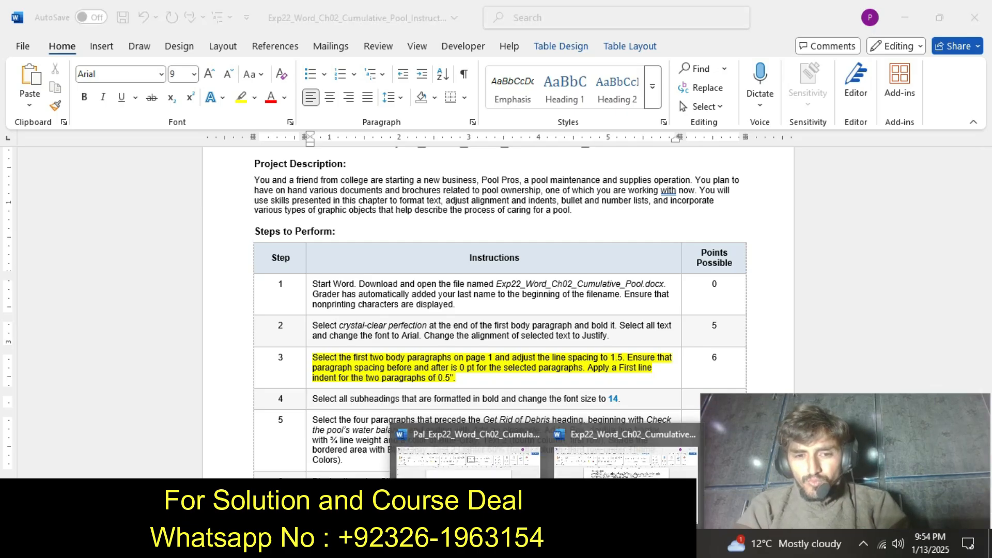
{"action": "left_click", "coordinate": [476, 454]}
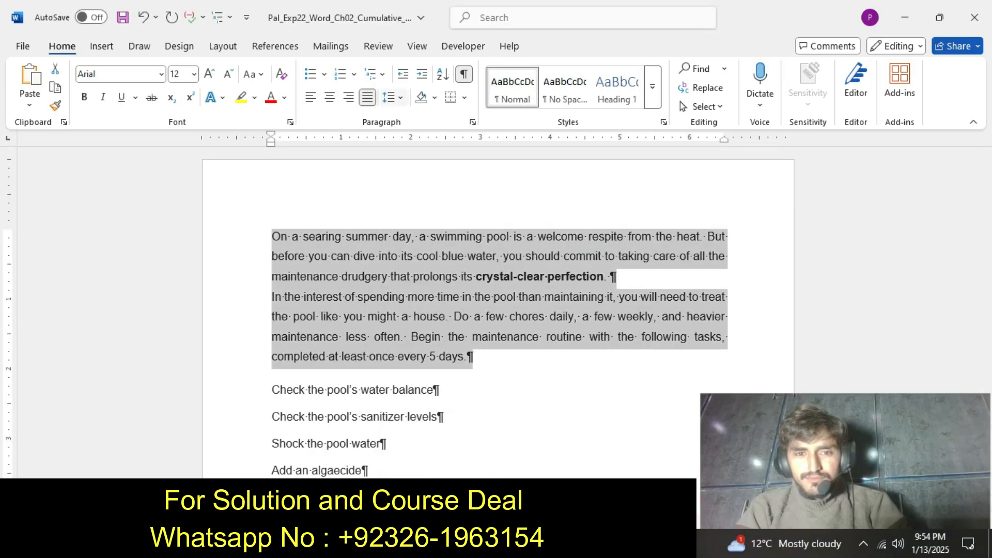
{"action": "left_click", "coordinate": [472, 122]}
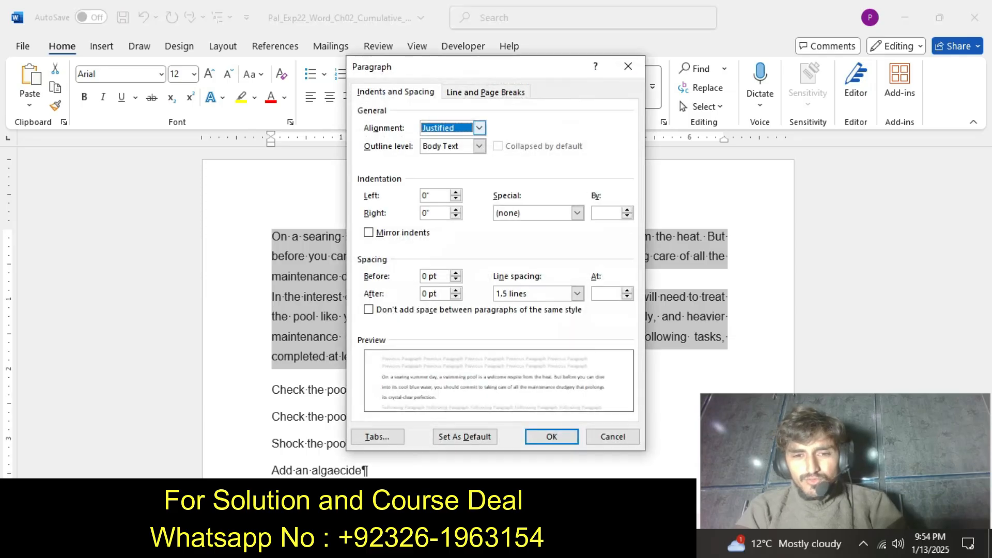
{"action": "left_click", "coordinate": [577, 213]}
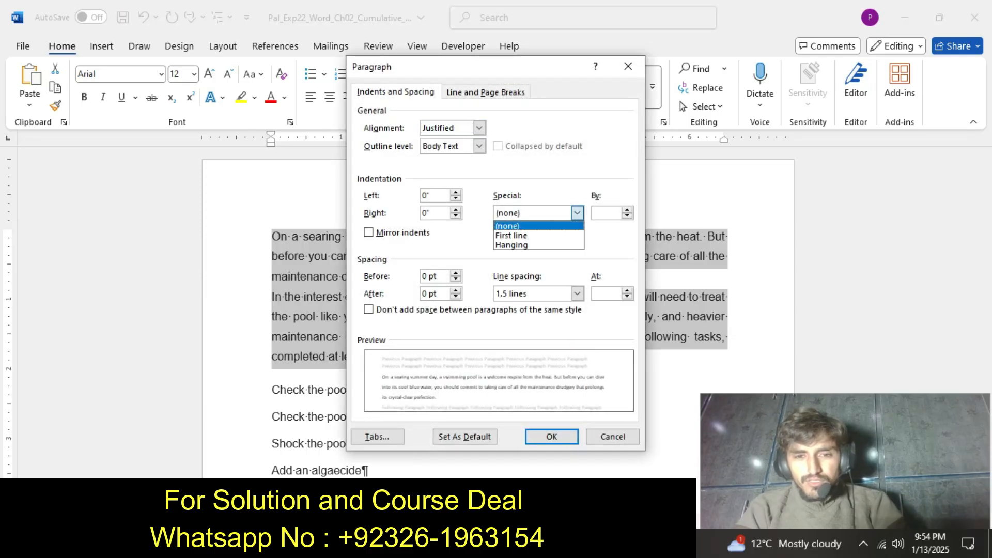
{"action": "left_click", "coordinate": [516, 236]}
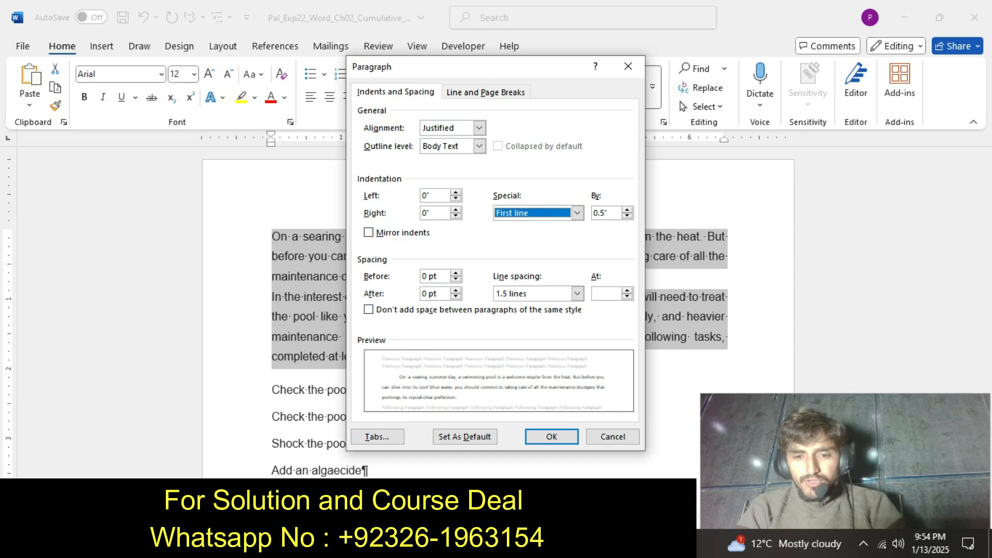
{"action": "left_click", "coordinate": [552, 436]}
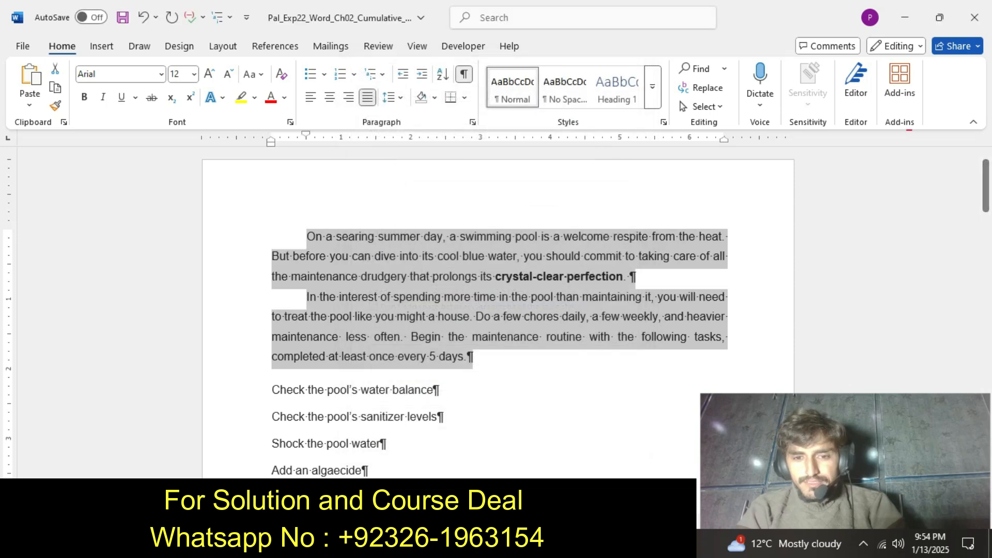
Switch to the instructions document and undo the yellow highlight on the step 3 instruction text.
{"action": "left_click", "coordinate": [547, 543]}
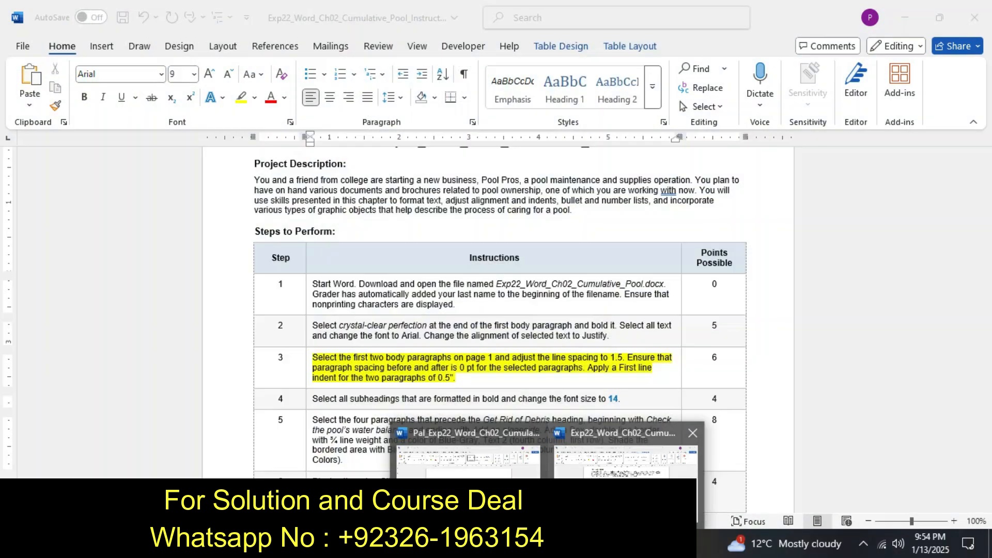
{"action": "left_click", "coordinate": [624, 499]}
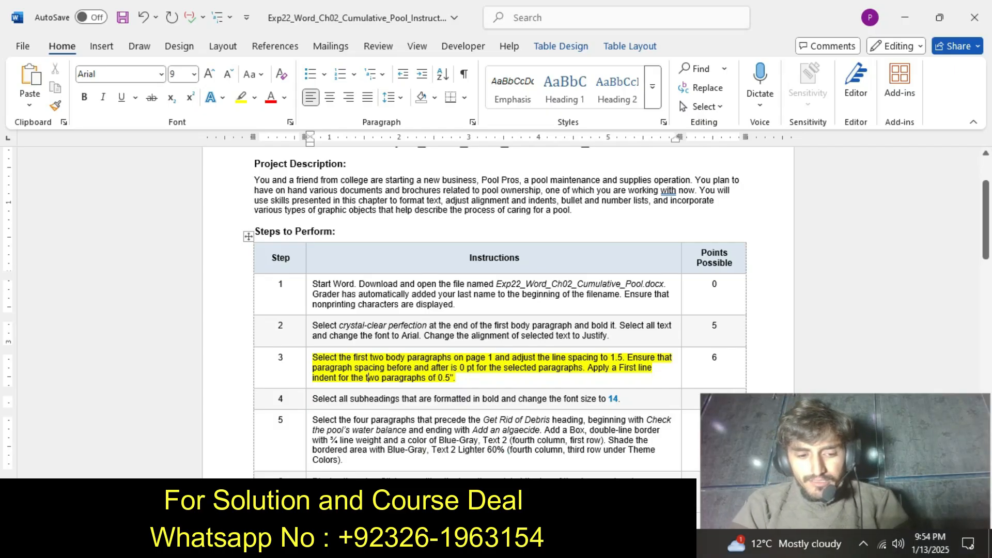
{"action": "key", "text": "ctrl+z"}
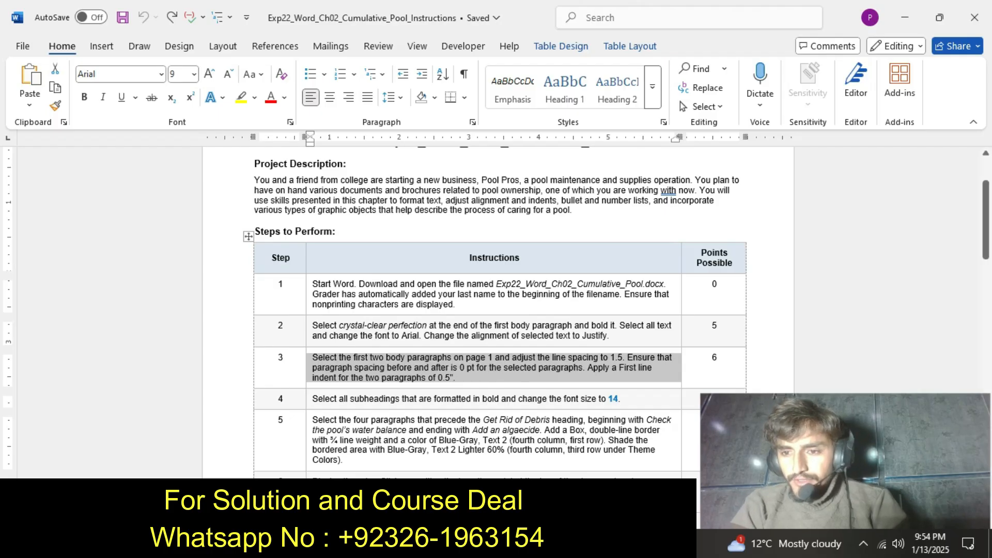
Highlight the step 4 instruction text in yellow in the instructions document.
{"action": "left_click_drag", "start_coordinate": [985, 220], "coordinate": [986, 230]}
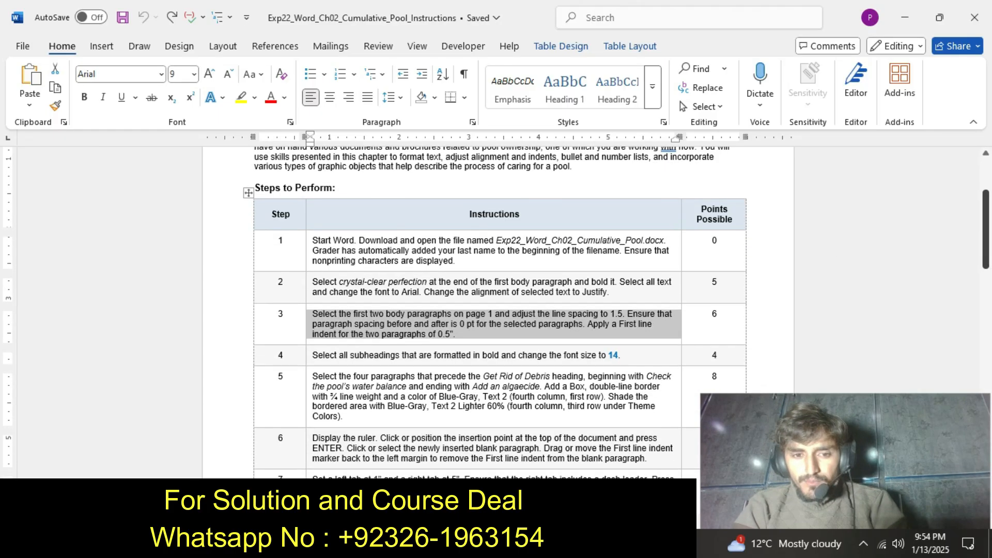
{"action": "left_click_drag", "start_coordinate": [313, 355], "coordinate": [626, 356]}
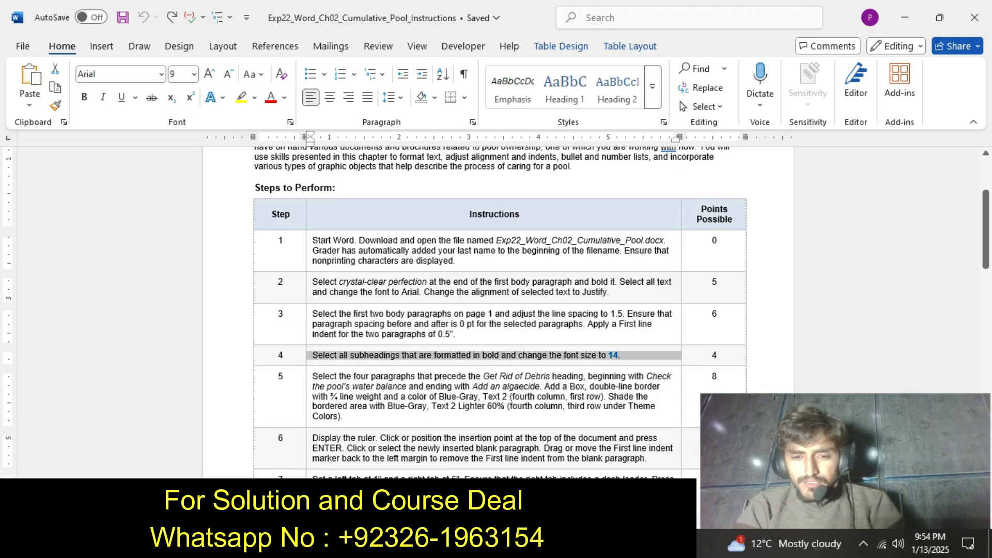
{"action": "left_click", "coordinate": [589, 338]}
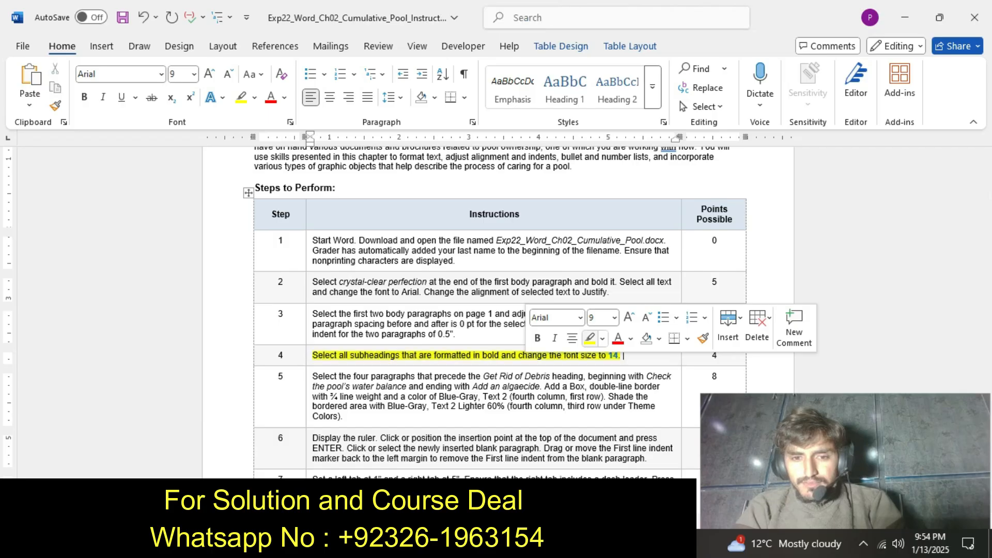
{"action": "left_click", "coordinate": [623, 355]}
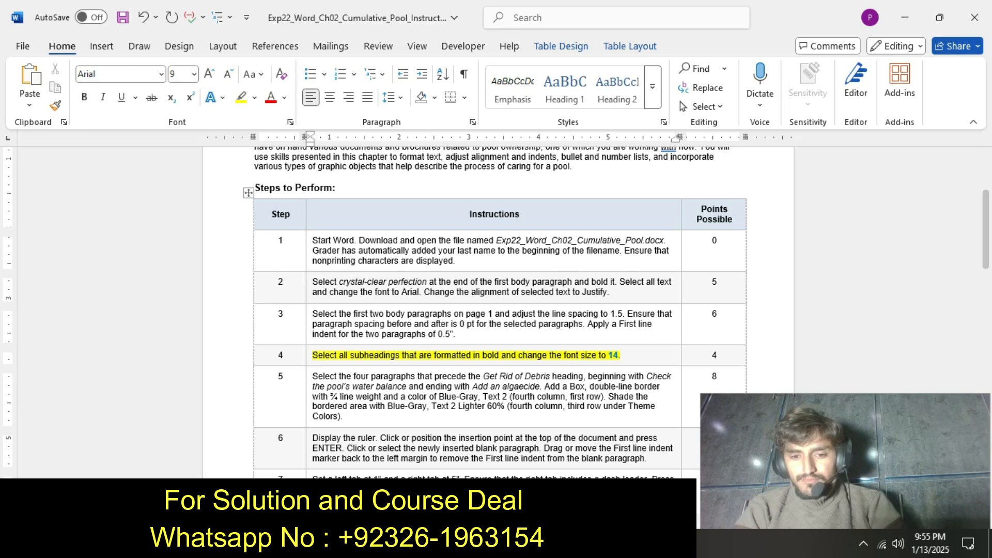
Recheck the step 4 instructions and set the font size of the "Get Rid of Debris" subheading in the pool assignment document to 14.
{"action": "left_click", "coordinate": [547, 544]}
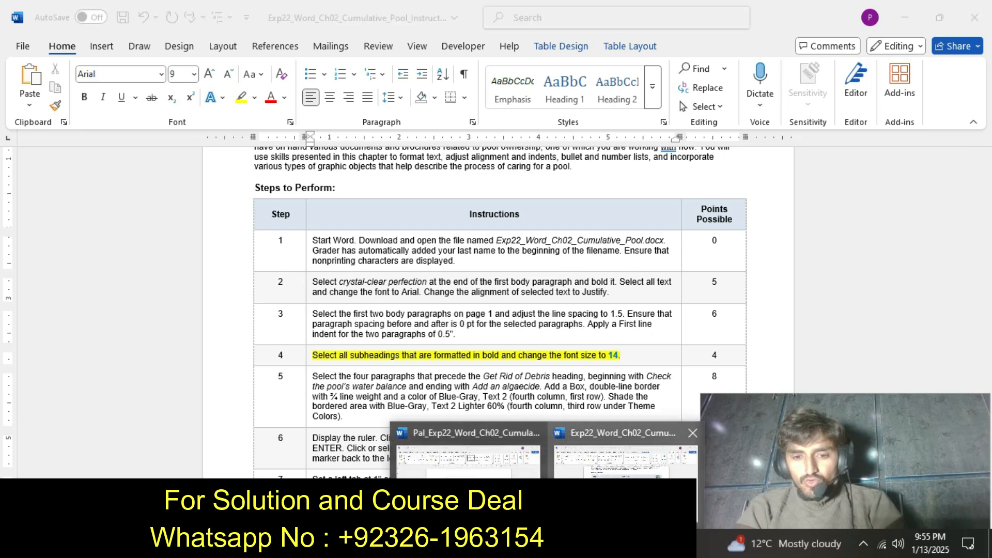
{"action": "left_click", "coordinate": [478, 496]}
{"action": "left_click", "coordinate": [379, 390]}
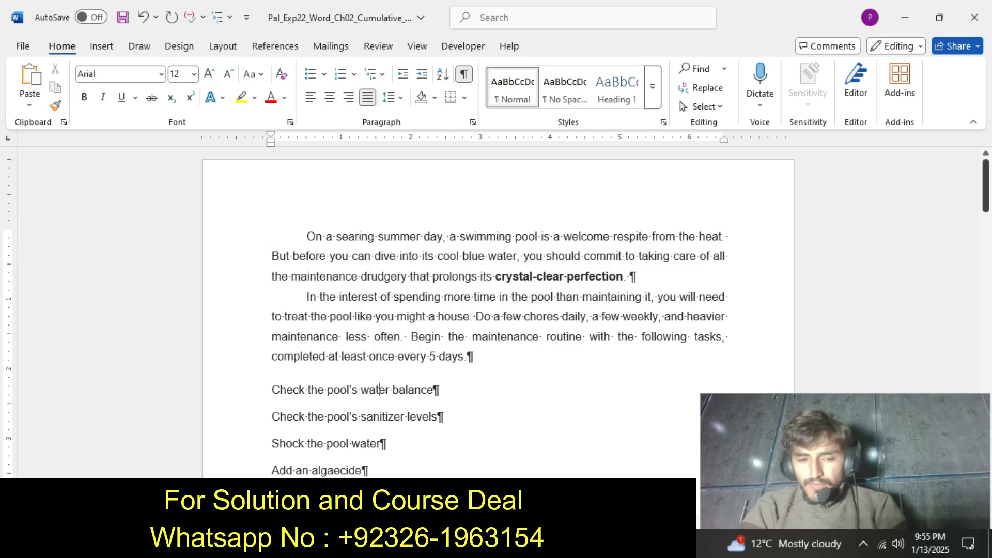
{"action": "scroll", "coordinate": [495, 310], "scroll_direction": "down", "scroll_amount": 3}
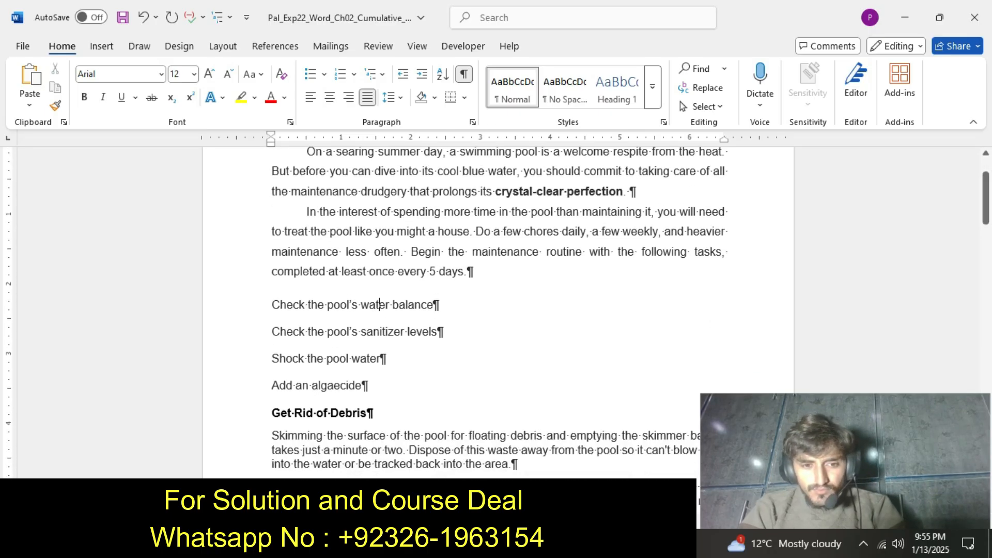
{"action": "left_click", "coordinate": [547, 544]}
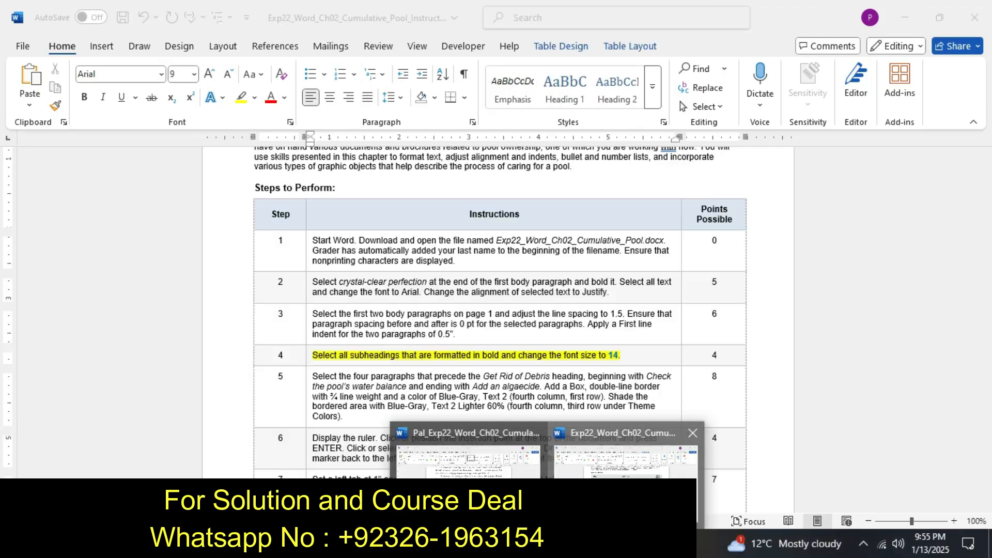
{"action": "left_click", "coordinate": [625, 460]}
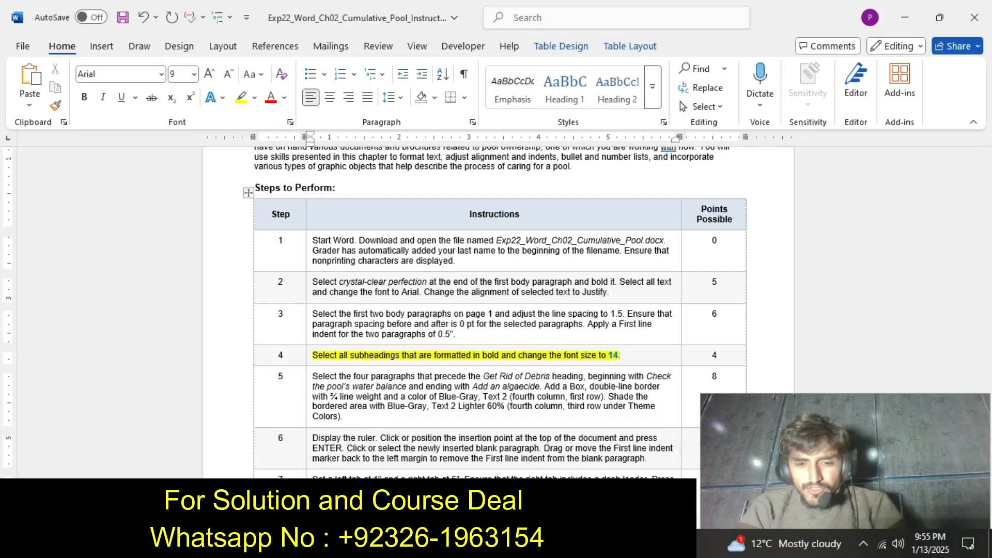
{"action": "left_click", "coordinate": [547, 543]}
{"action": "left_click", "coordinate": [467, 461]}
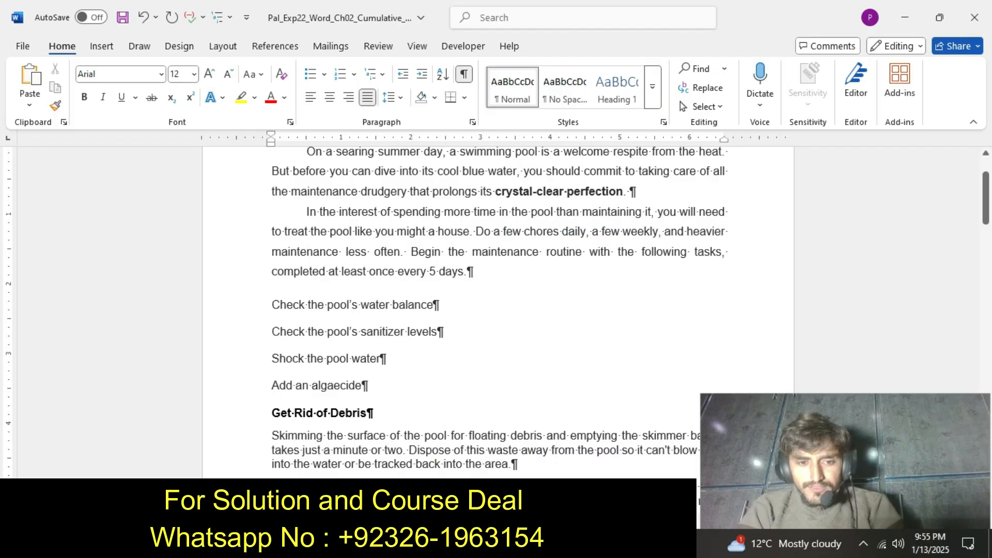
{"action": "left_click_drag", "start_coordinate": [271, 413], "coordinate": [373, 412]}
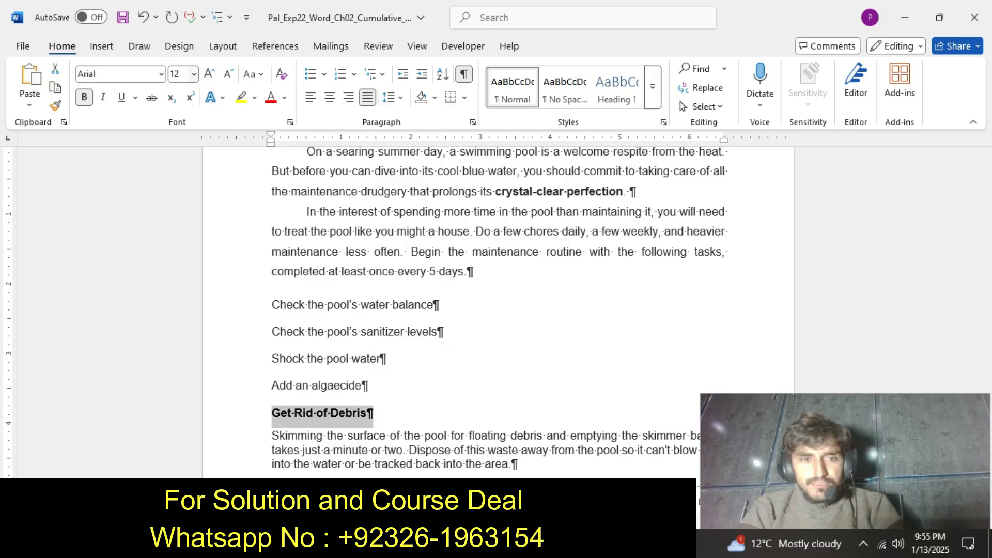
{"action": "left_click", "coordinate": [194, 74]}
{"action": "left_click", "coordinate": [182, 176]}
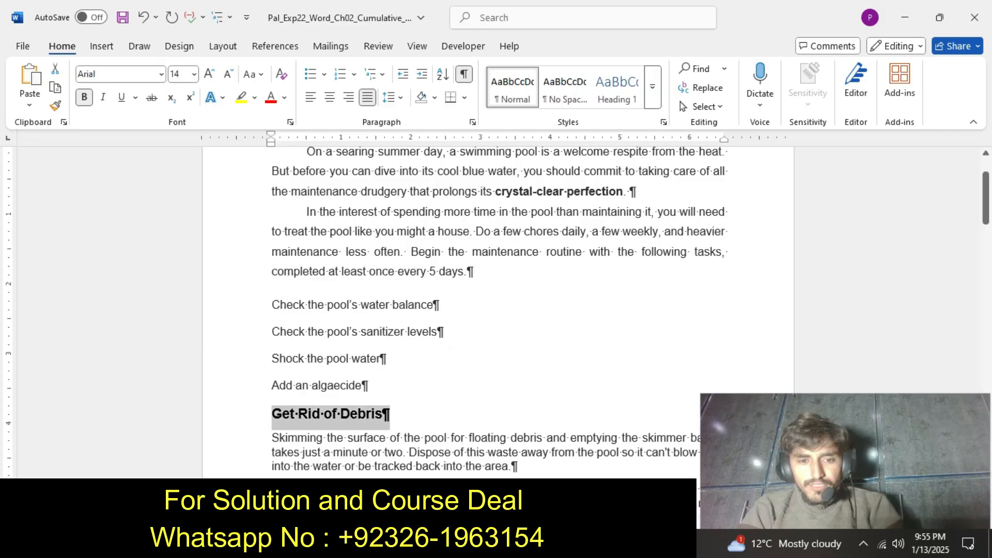
Set the font size of the "Set Up the Vacuum" and "Vacuum the Pool" subheadings to 14.
{"action": "left_click_drag", "start_coordinate": [985, 198], "coordinate": [985, 232]}
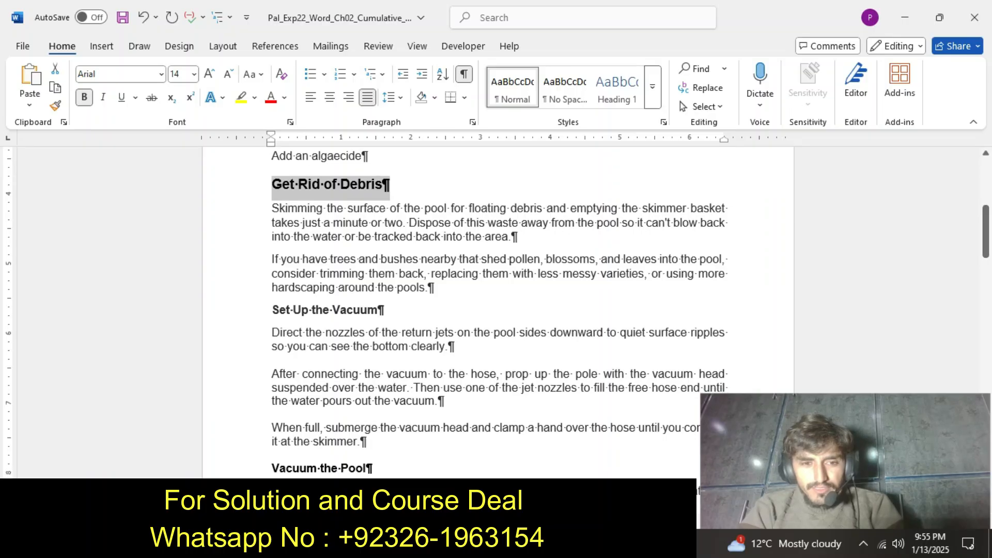
{"action": "left_click_drag", "start_coordinate": [274, 310], "coordinate": [389, 308]}
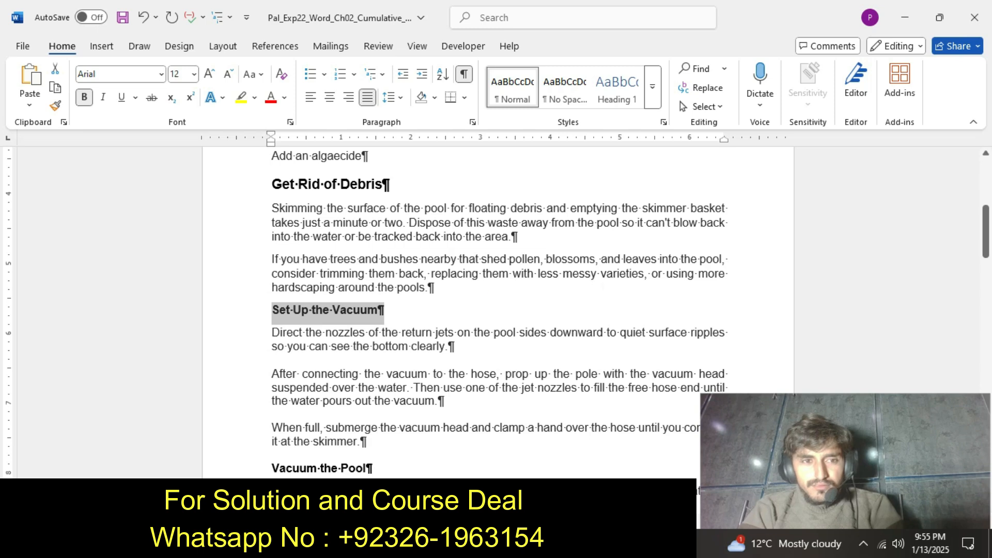
{"action": "left_click", "coordinate": [194, 73]}
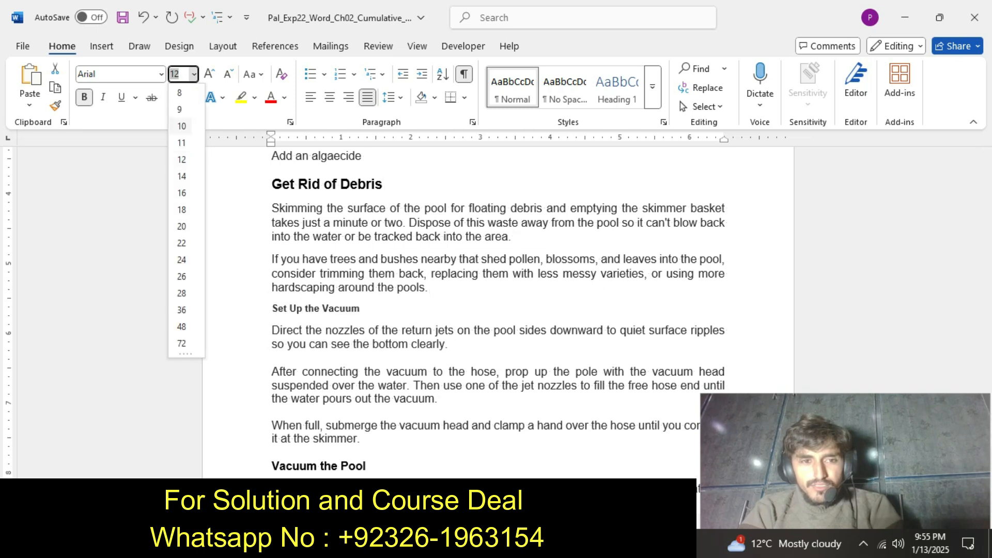
{"action": "left_click", "coordinate": [181, 176]}
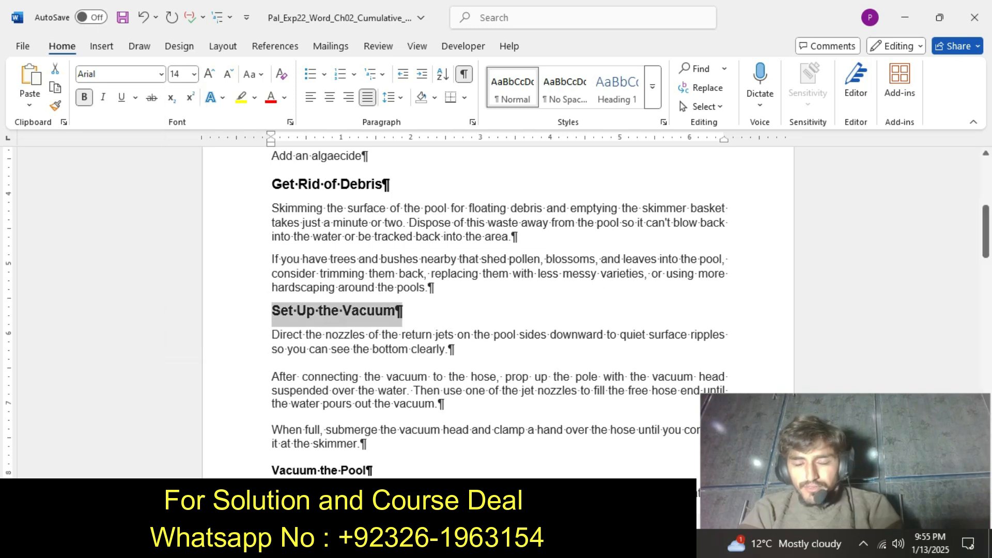
{"action": "left_click_drag", "start_coordinate": [986, 240], "coordinate": [986, 264]}
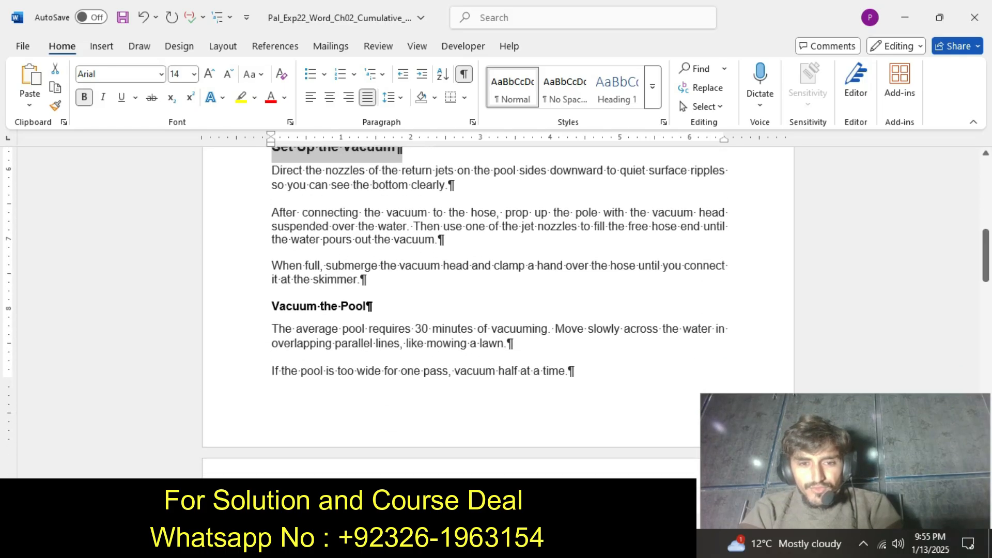
{"action": "left_click_drag", "start_coordinate": [272, 307], "coordinate": [373, 307]}
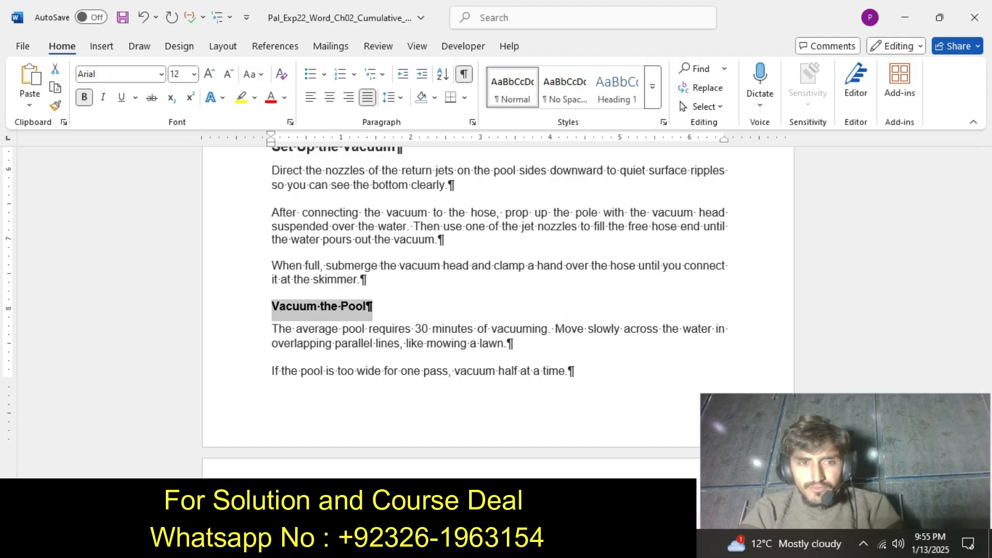
{"action": "left_click", "coordinate": [194, 74]}
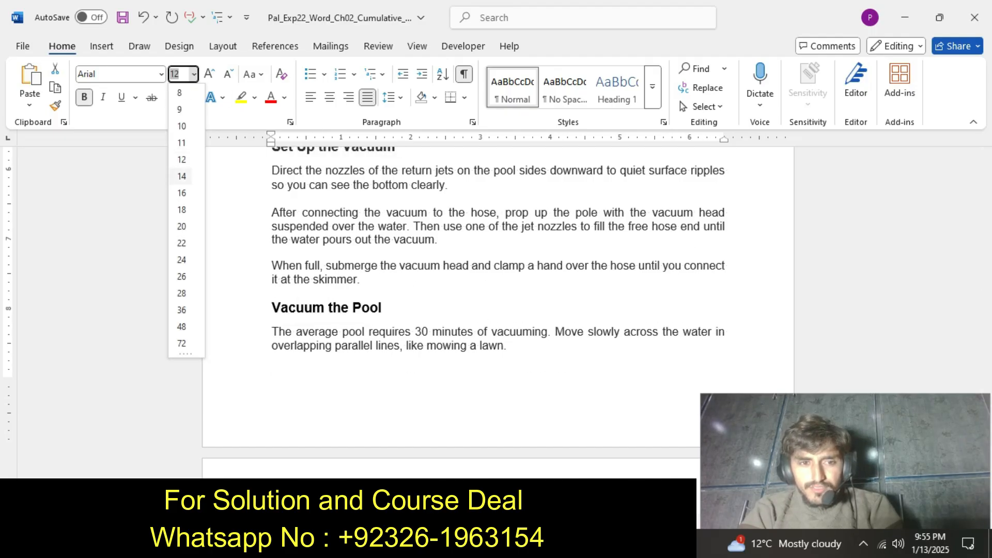
{"action": "left_click", "coordinate": [182, 177]}
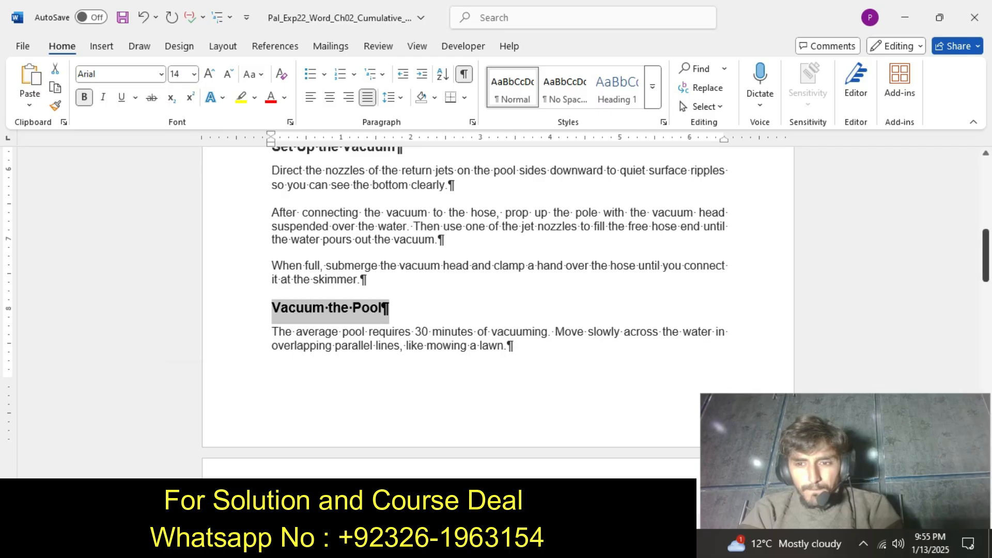
Set the font size of the "Adjust the Chemicals" and "Backwash the Filter" subheadings to 14.
{"action": "scroll", "coordinate": [497, 310], "scroll_direction": "down", "scroll_amount": 6}
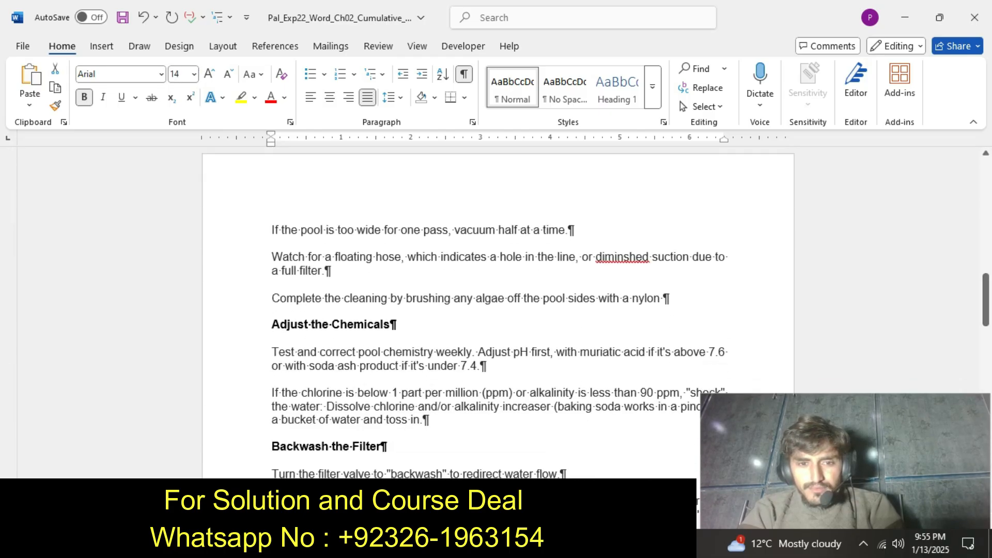
{"action": "left_click_drag", "start_coordinate": [272, 324], "coordinate": [396, 325]}
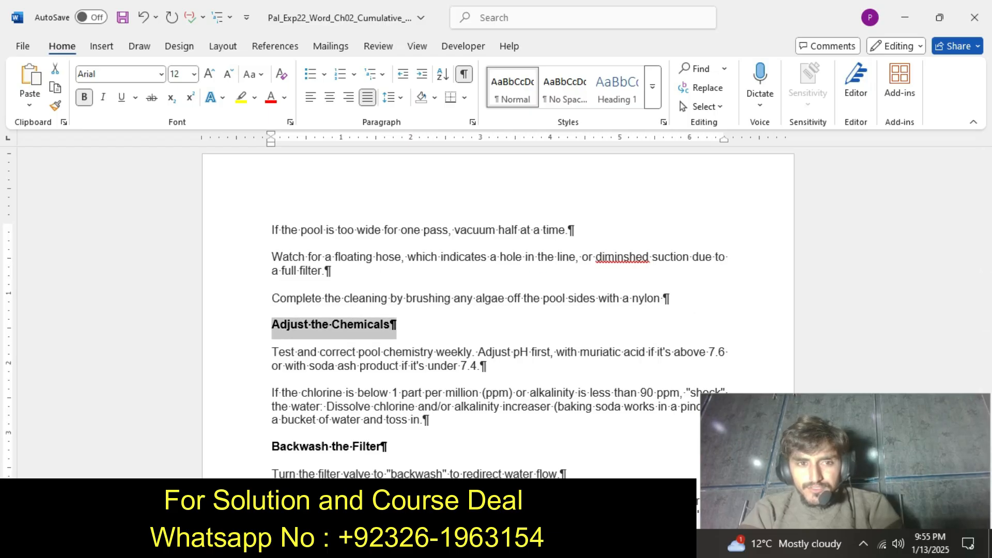
{"action": "left_click", "coordinate": [194, 74]}
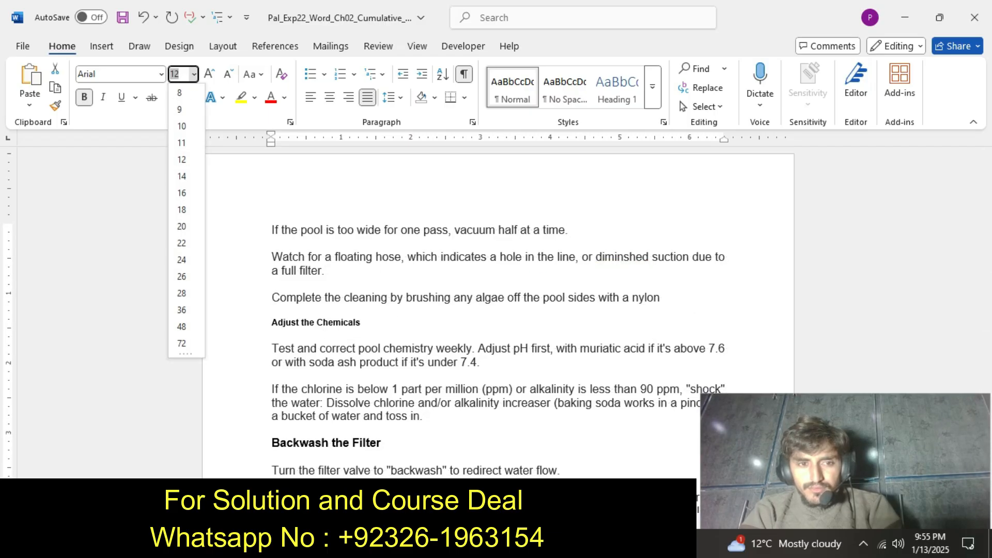
{"action": "left_click", "coordinate": [178, 176]}
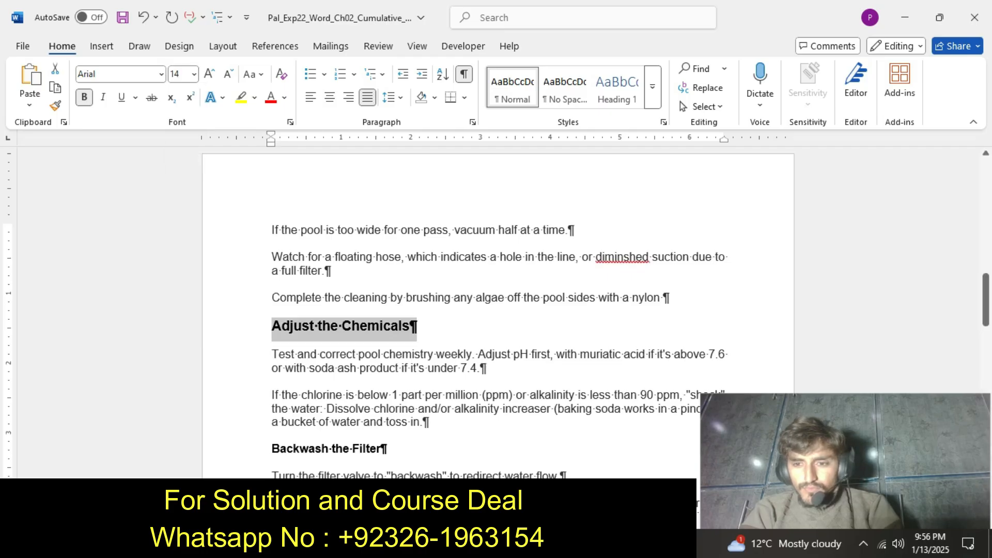
{"action": "left_click_drag", "start_coordinate": [985, 300], "coordinate": [985, 328]}
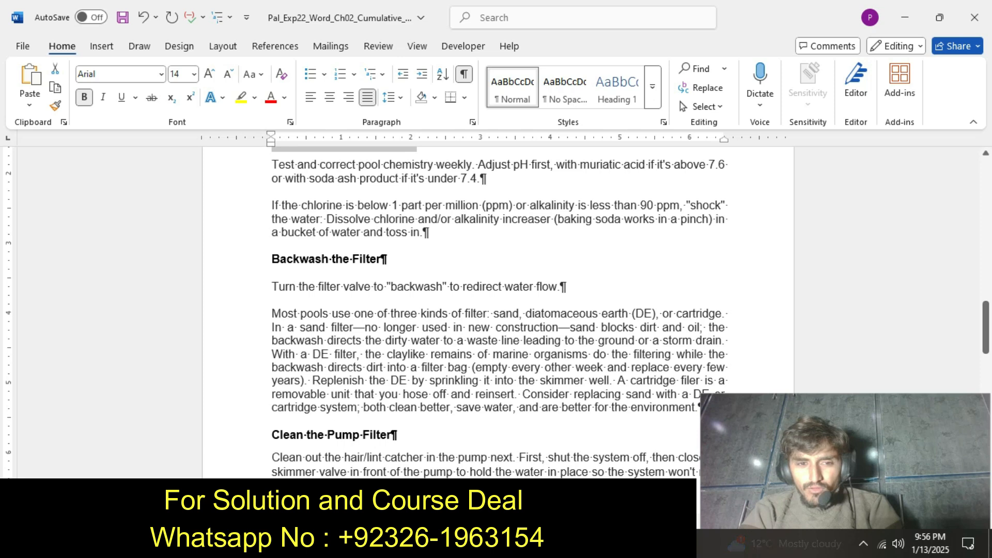
{"action": "left_click_drag", "start_coordinate": [272, 258], "coordinate": [388, 259]}
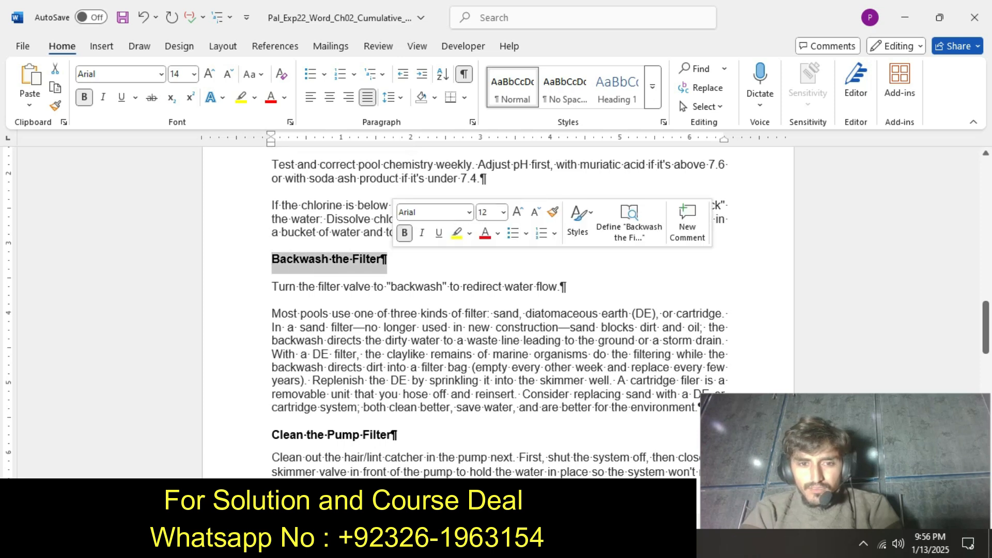
{"action": "left_click", "coordinate": [194, 74]}
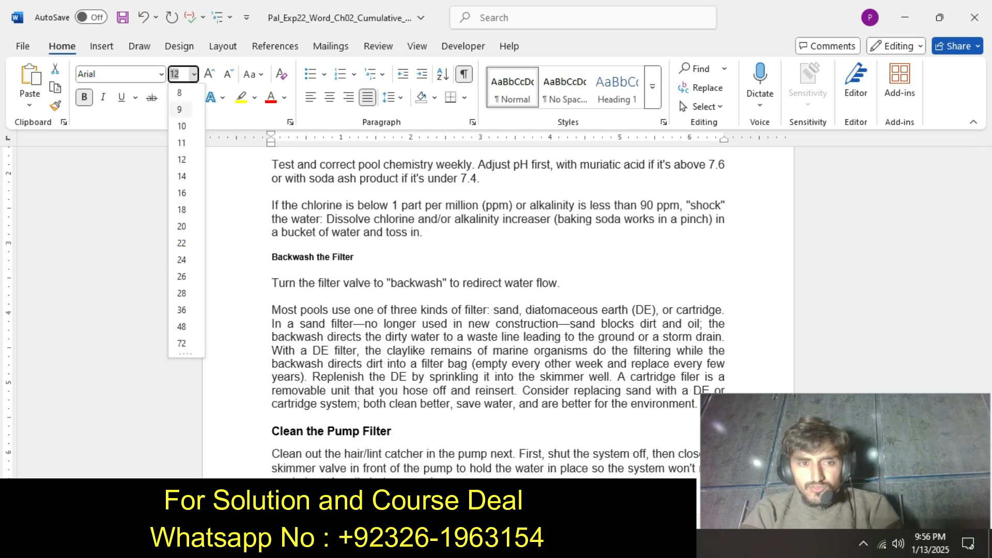
{"action": "left_click", "coordinate": [181, 176]}
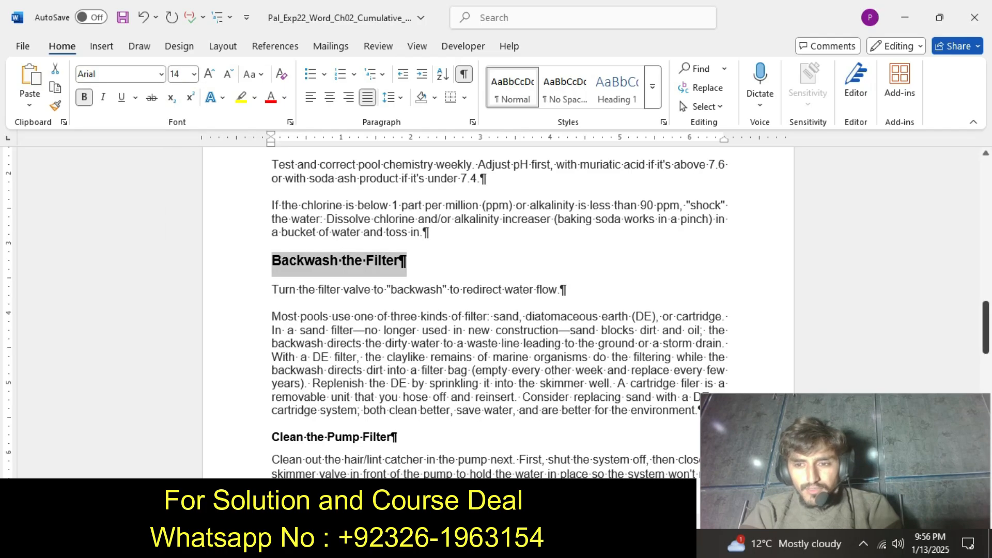
Set the font size of the "Clean the Pump Filter" and "Add Chlorine to the System" subheadings to 14.
{"action": "left_click_drag", "start_coordinate": [986, 328], "coordinate": [986, 341]}
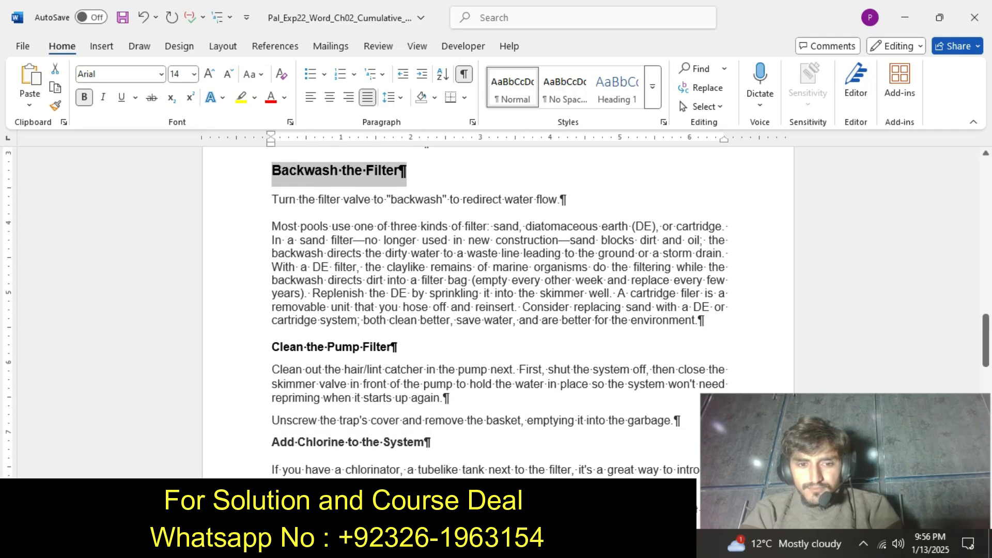
{"action": "left_click_drag", "start_coordinate": [272, 347], "coordinate": [397, 346]}
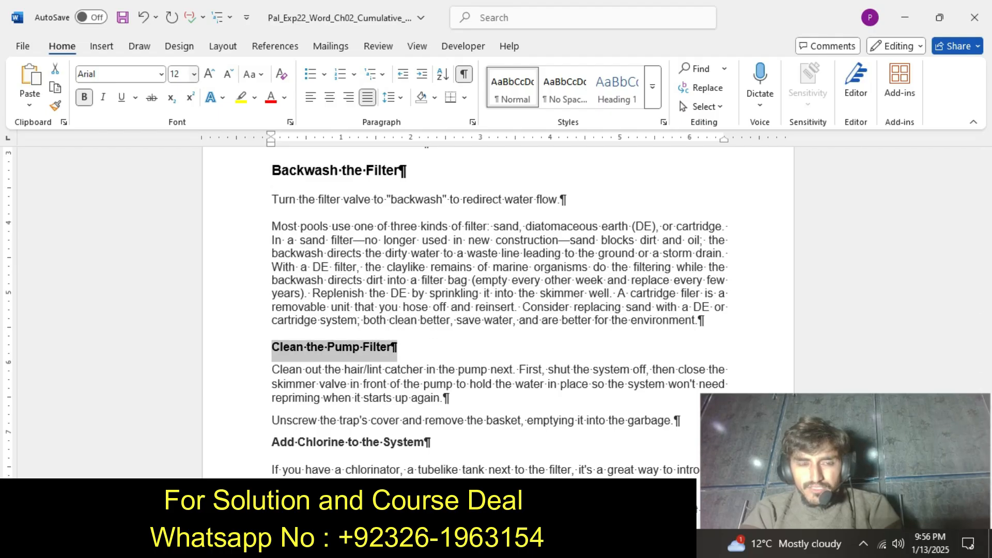
{"action": "left_click", "coordinate": [194, 74]}
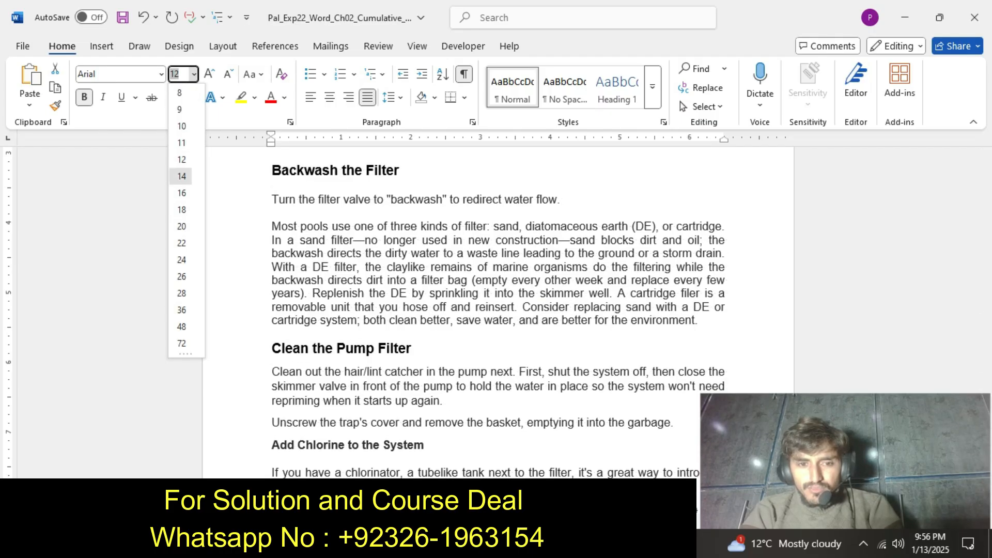
{"action": "left_click", "coordinate": [182, 176]}
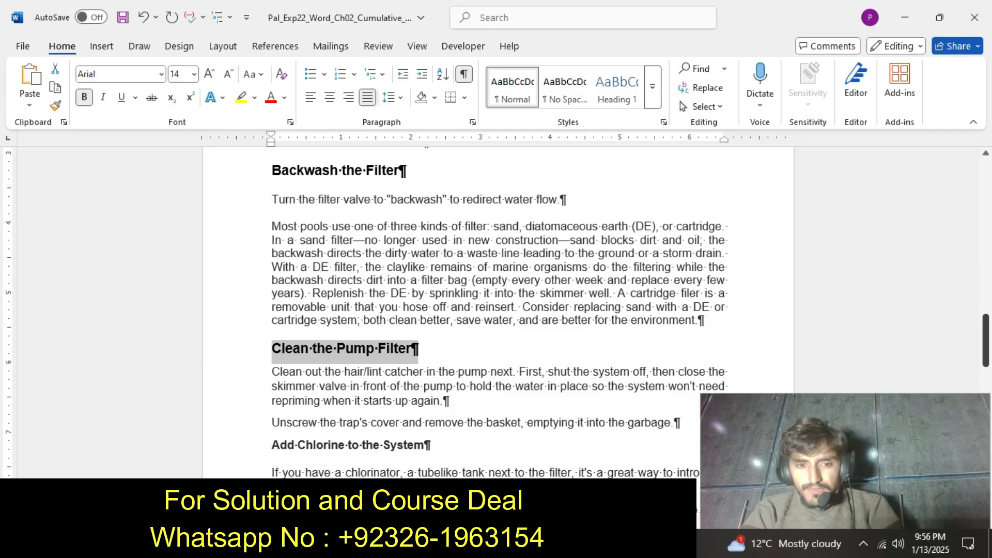
{"action": "scroll", "coordinate": [499, 310], "scroll_direction": "down", "scroll_amount": 3}
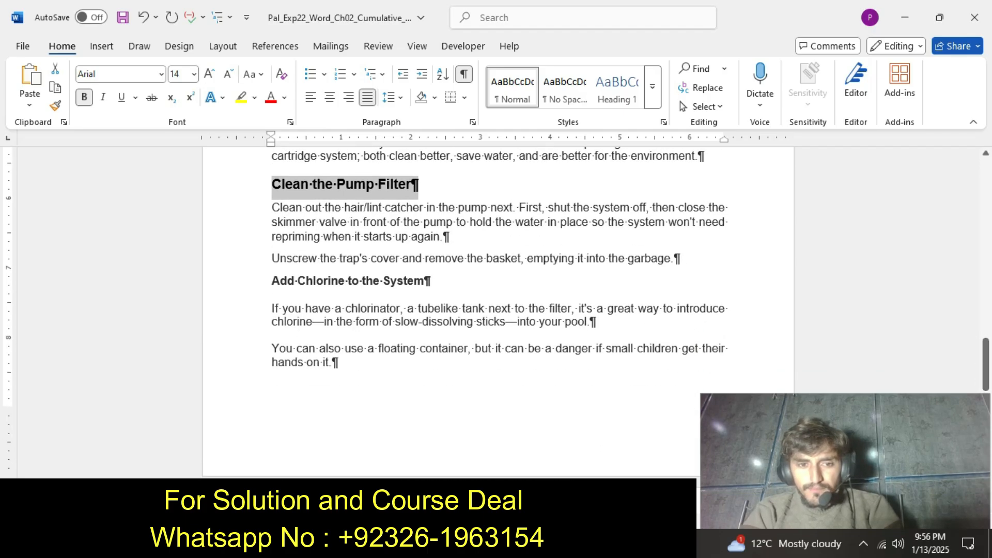
{"action": "left_click_drag", "start_coordinate": [272, 280], "coordinate": [430, 281]}
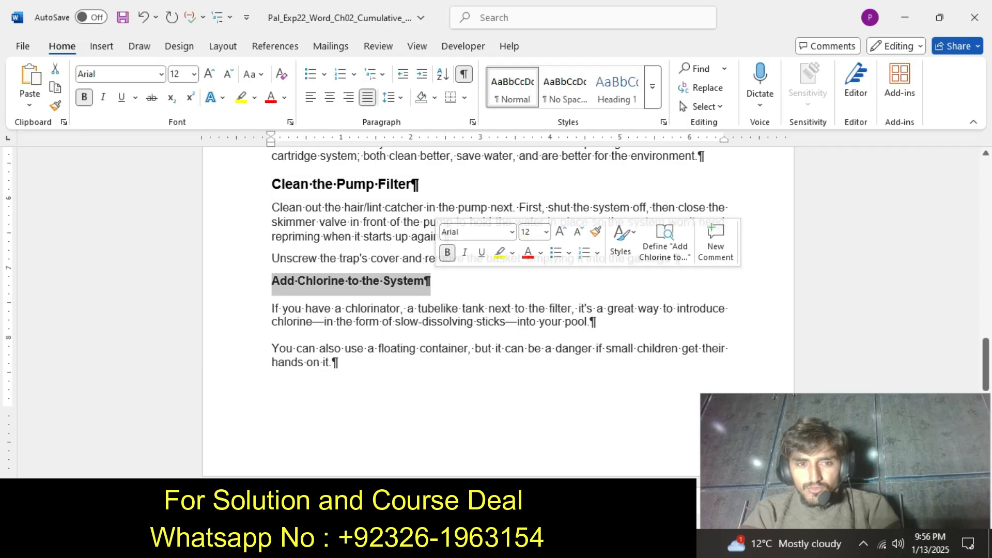
{"action": "left_click", "coordinate": [193, 74]}
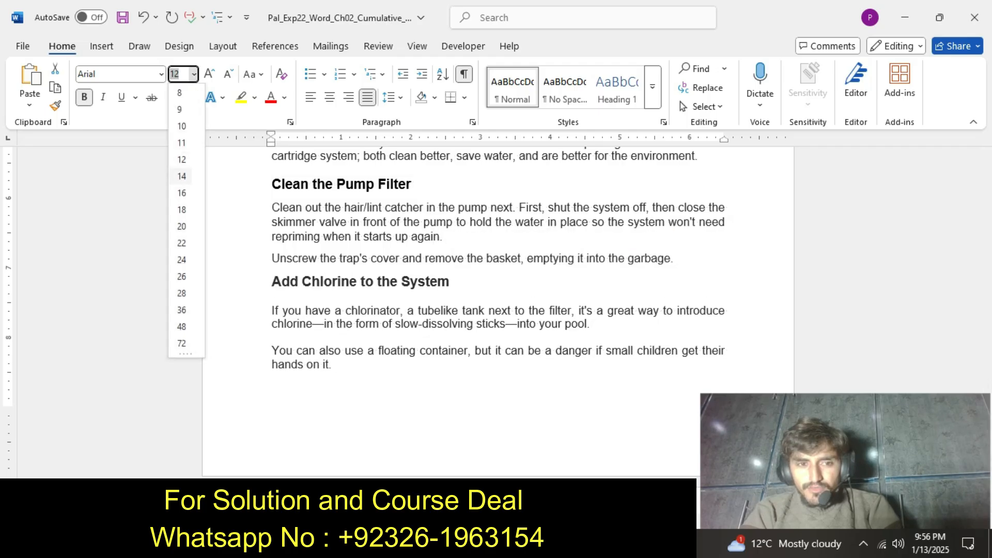
{"action": "left_click", "coordinate": [181, 176]}
Switch to the instructions document and undo the yellow highlight on the step 4 instruction text.
{"action": "left_click_drag", "start_coordinate": [986, 361], "coordinate": [986, 184]}
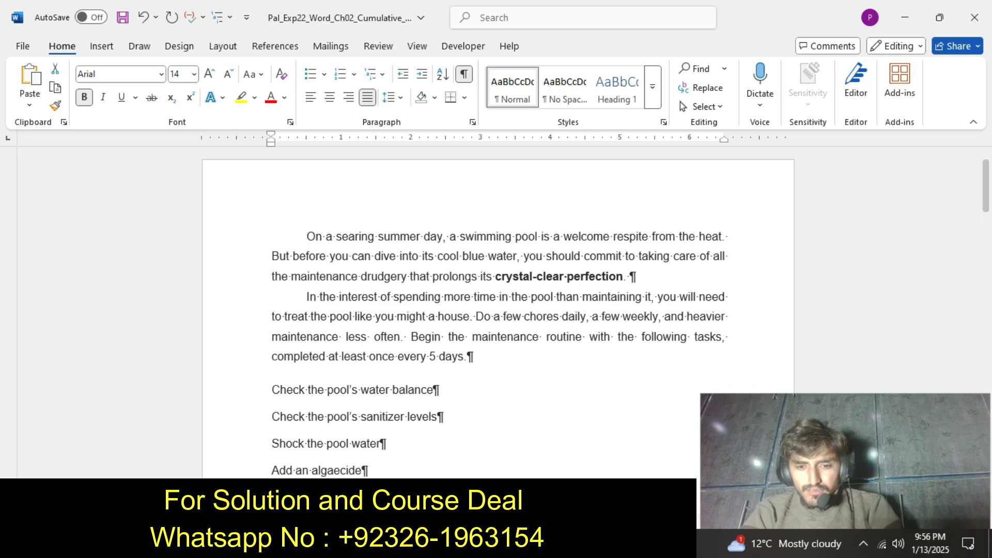
{"action": "left_click", "coordinate": [547, 543]}
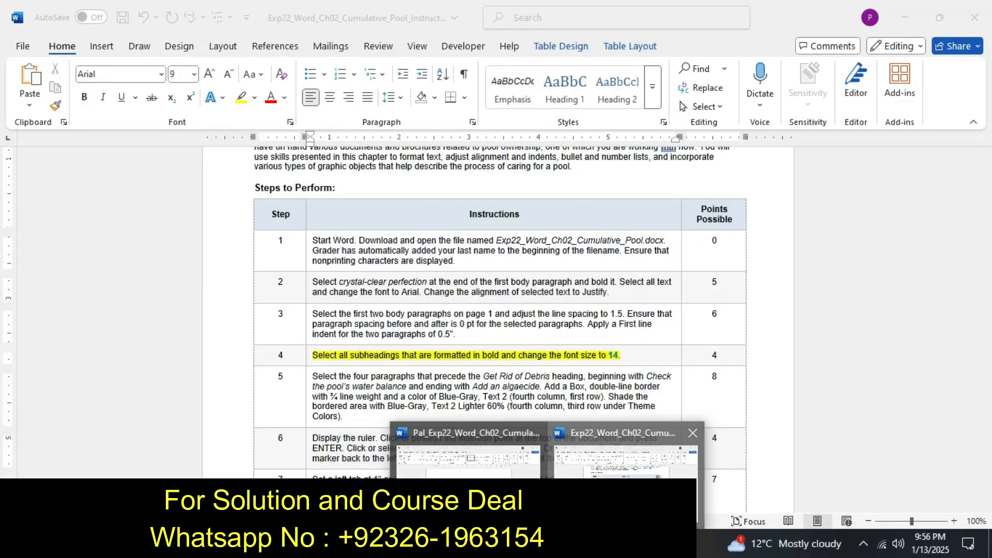
{"action": "left_click", "coordinate": [625, 454]}
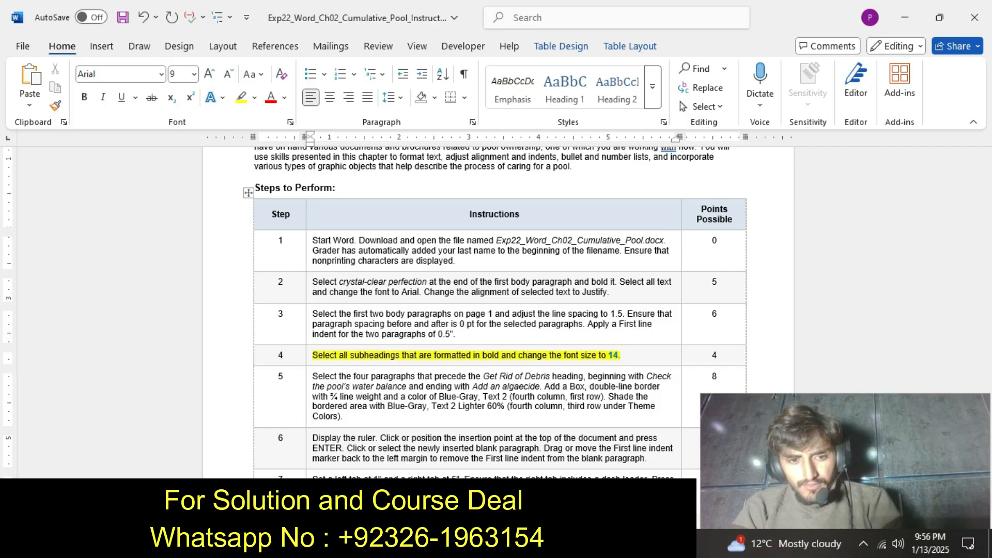
{"action": "key", "text": "ctrl+z"}
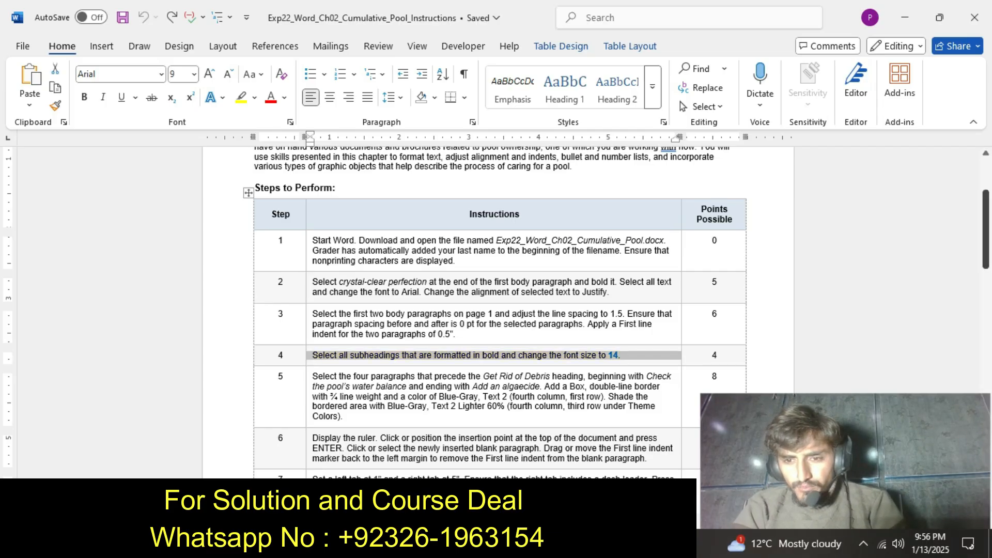
Highlight the step 5 instruction text in yellow in the instructions document.
{"action": "left_click_drag", "start_coordinate": [986, 235], "coordinate": [986, 248]}
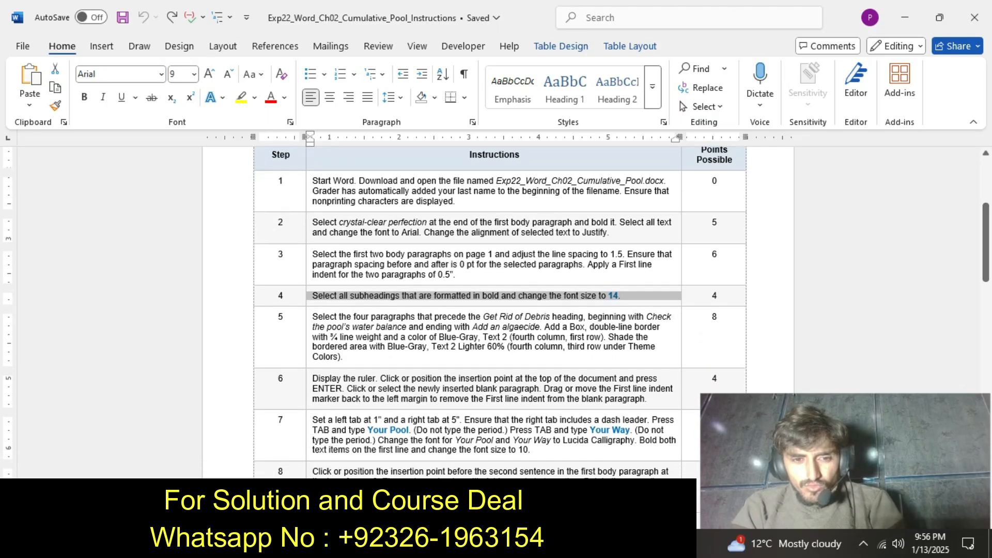
{"action": "left_click_drag", "start_coordinate": [312, 316], "coordinate": [343, 357]}
{"action": "left_click", "coordinate": [373, 332]}
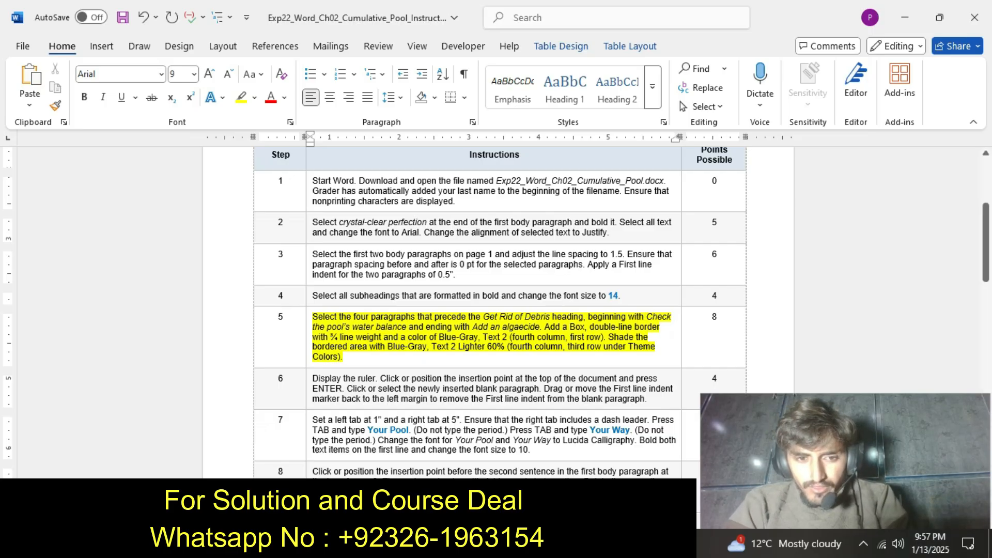
Switch to the pool document and set a Box border with ¾ pt width for the four paragraphs from "Check the pool's water balance" to "Add an algaecide".
{"action": "left_click", "coordinate": [548, 544]}
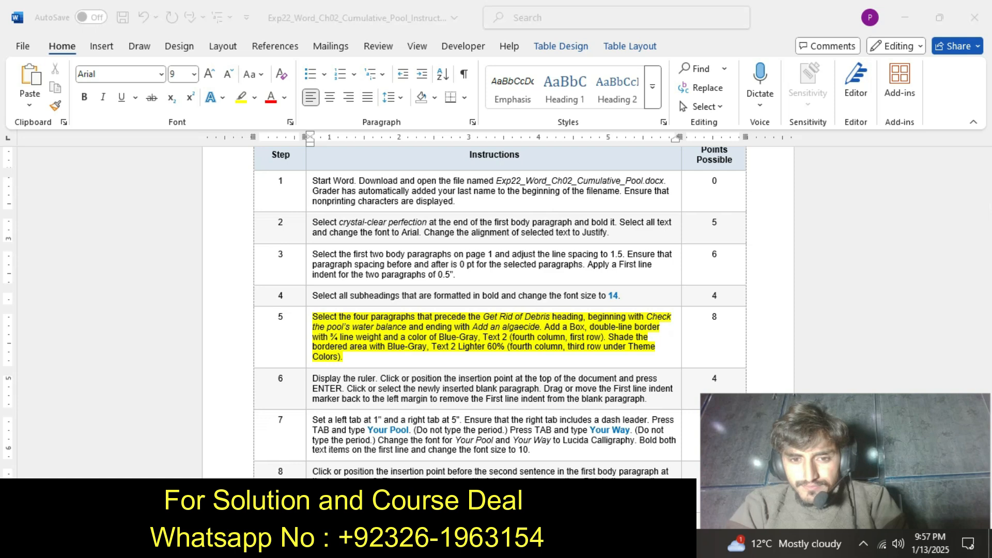
{"action": "left_click", "coordinate": [468, 457]}
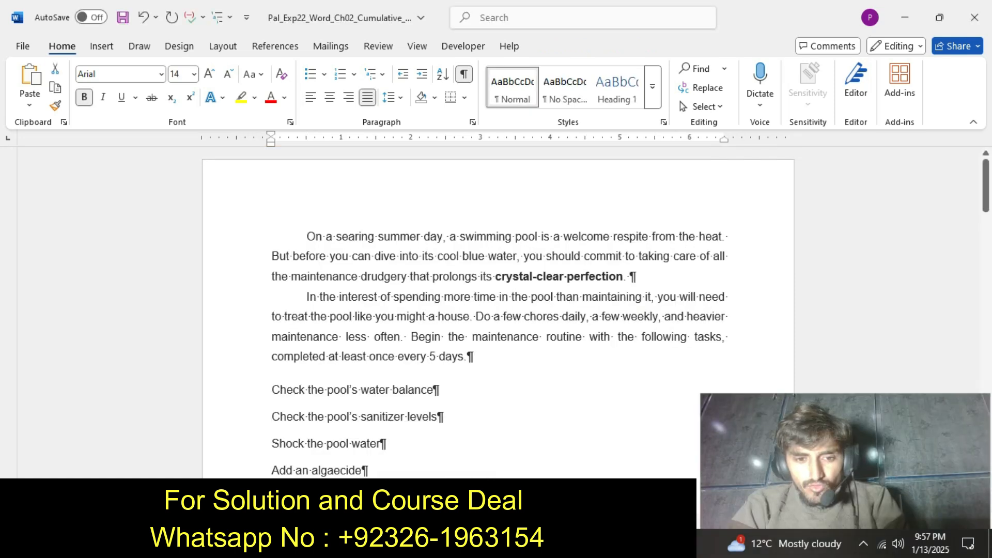
{"action": "left_click_drag", "start_coordinate": [273, 390], "coordinate": [373, 470]}
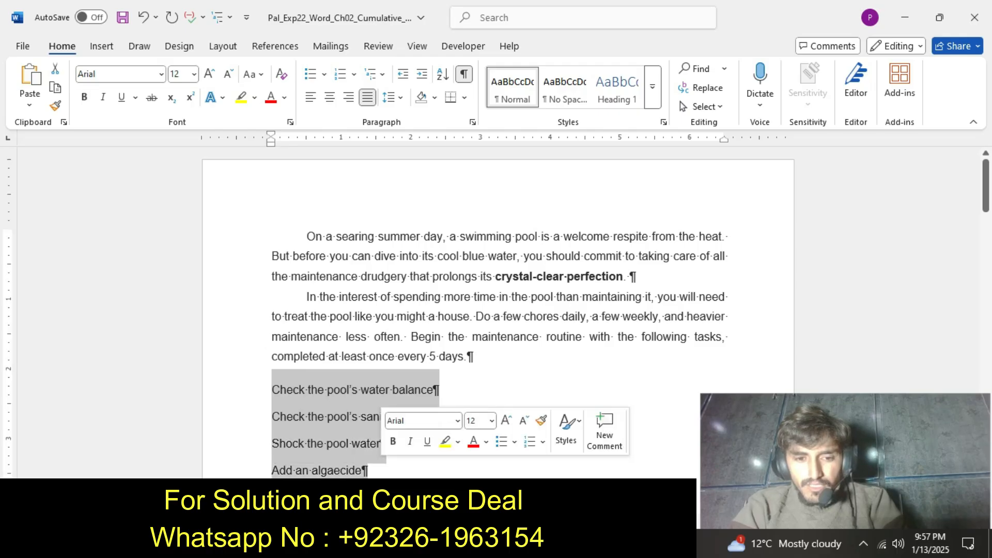
{"action": "left_click", "coordinate": [465, 98]}
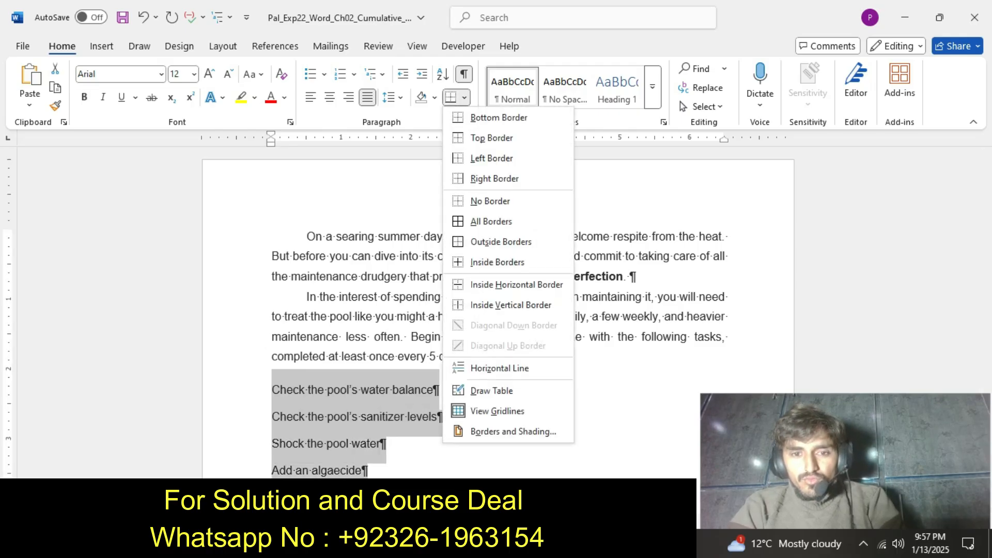
{"action": "left_click", "coordinate": [513, 431]}
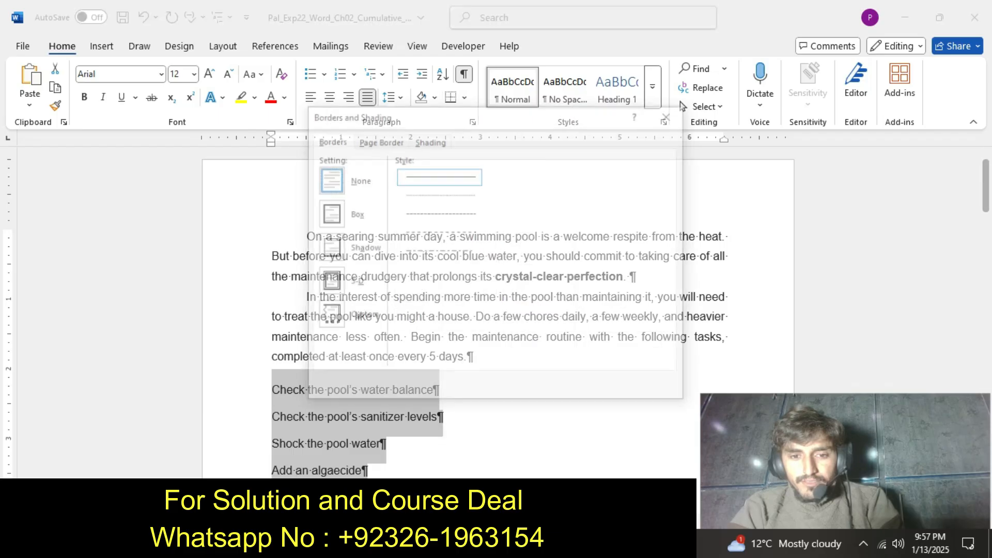
{"action": "left_click", "coordinate": [328, 213]}
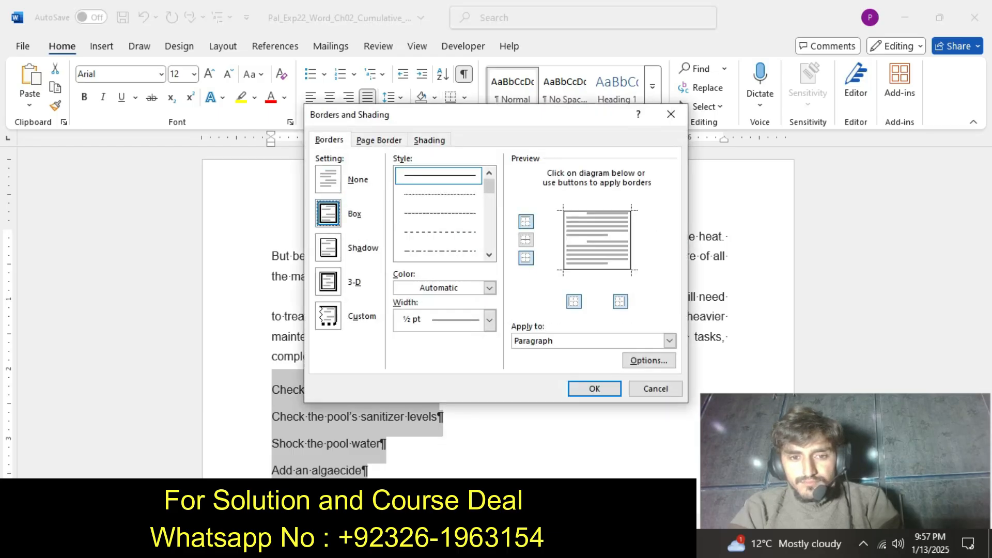
{"action": "left_click", "coordinate": [489, 320]}
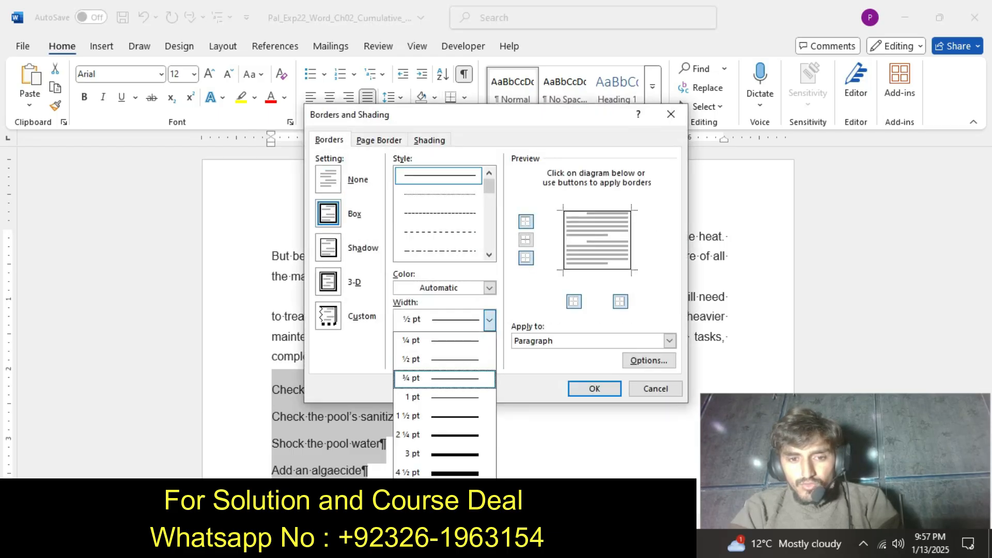
{"action": "left_click", "coordinate": [421, 377]}
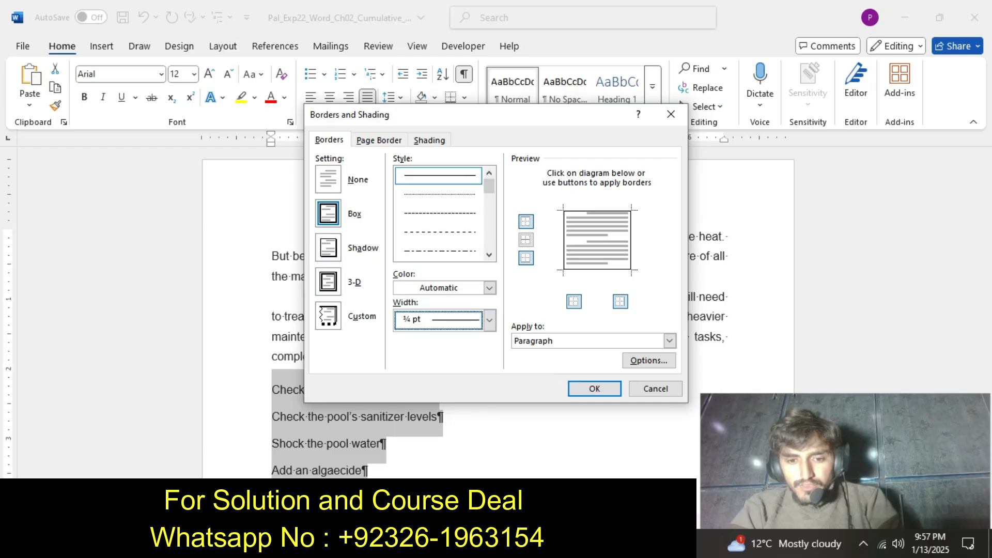
Check the step 5 instruction and set the border color to Blue-Gray, Text 2.
{"action": "mouse_move", "coordinate": [545, 545]}
{"action": "left_click", "coordinate": [625, 454]}
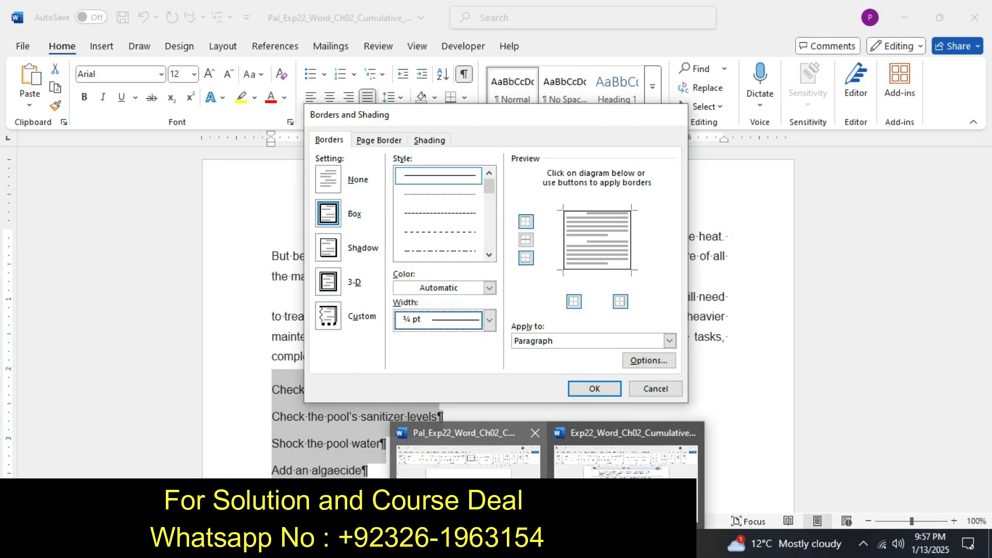
{"action": "left_click", "coordinate": [467, 455]}
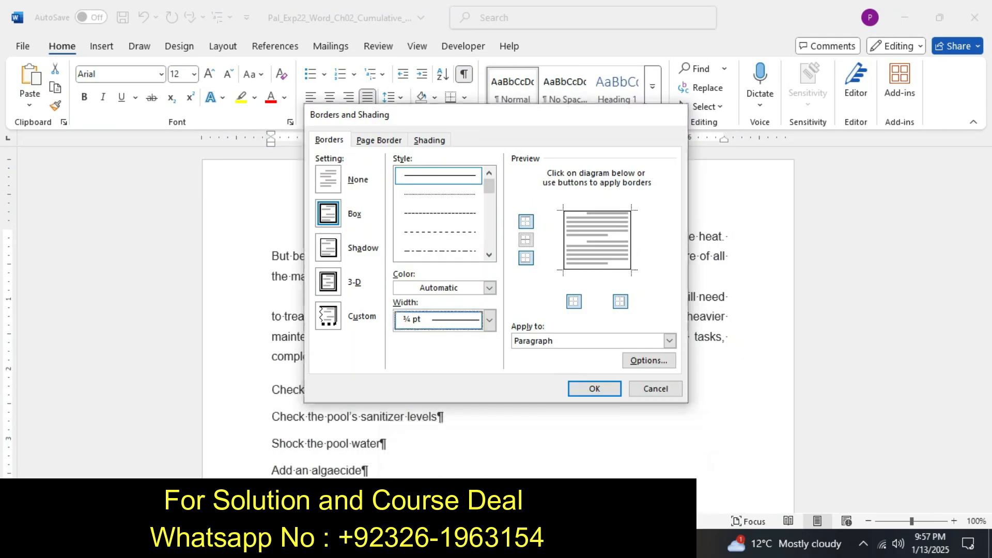
{"action": "left_click", "coordinate": [489, 288]}
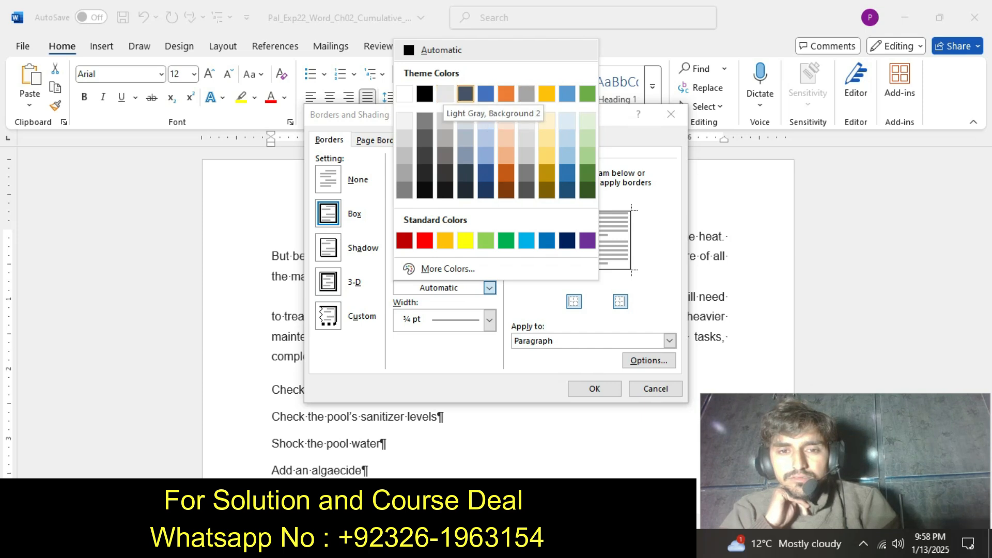
{"action": "left_click", "coordinate": [465, 93]}
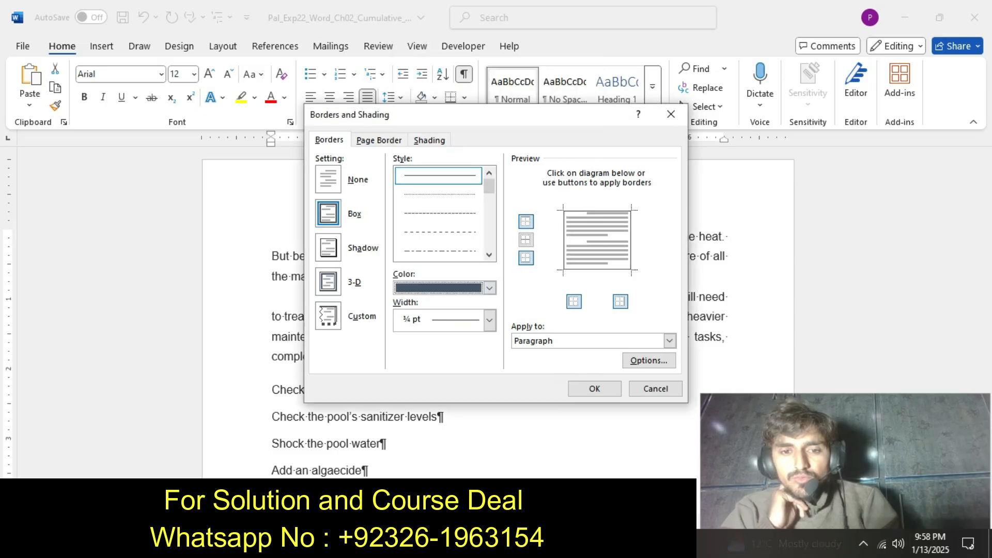
Shade the four task paragraphs with Blue-Gray, Text 2, Lighter 60% and apply the border and shading settings.
{"action": "left_click", "coordinate": [429, 140]}
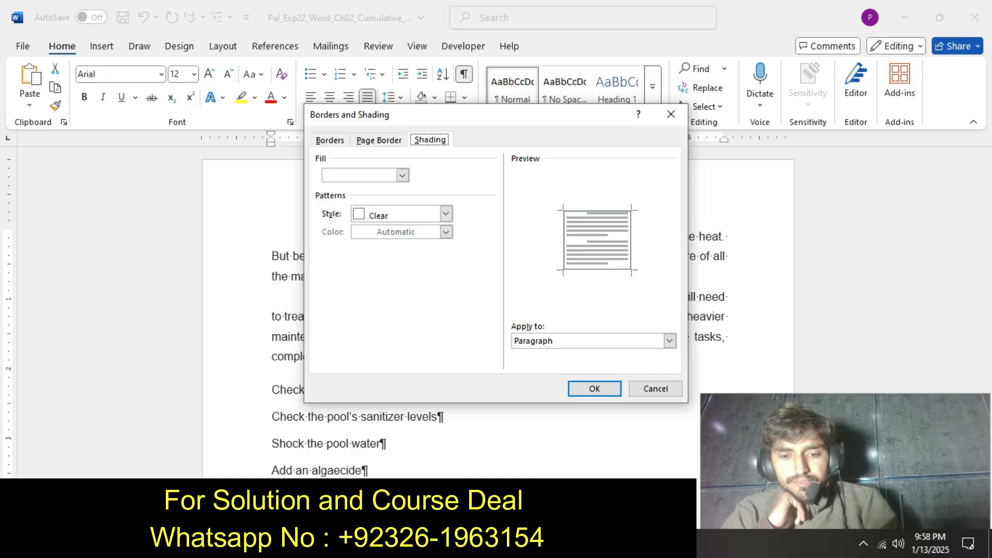
{"action": "left_click", "coordinate": [548, 543]}
{"action": "mouse_move", "coordinate": [625, 496]}
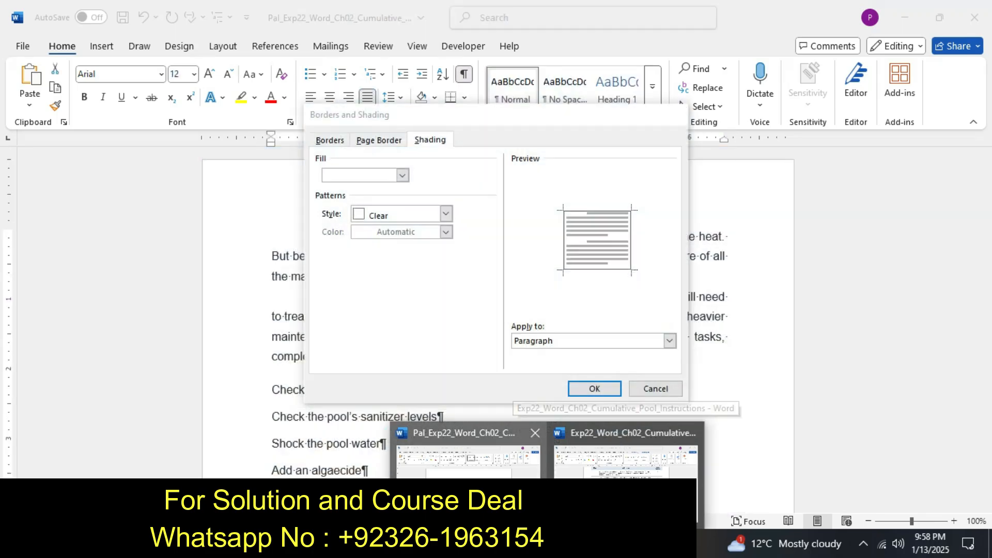
{"action": "left_click", "coordinate": [467, 454]}
{"action": "left_click", "coordinate": [403, 175]}
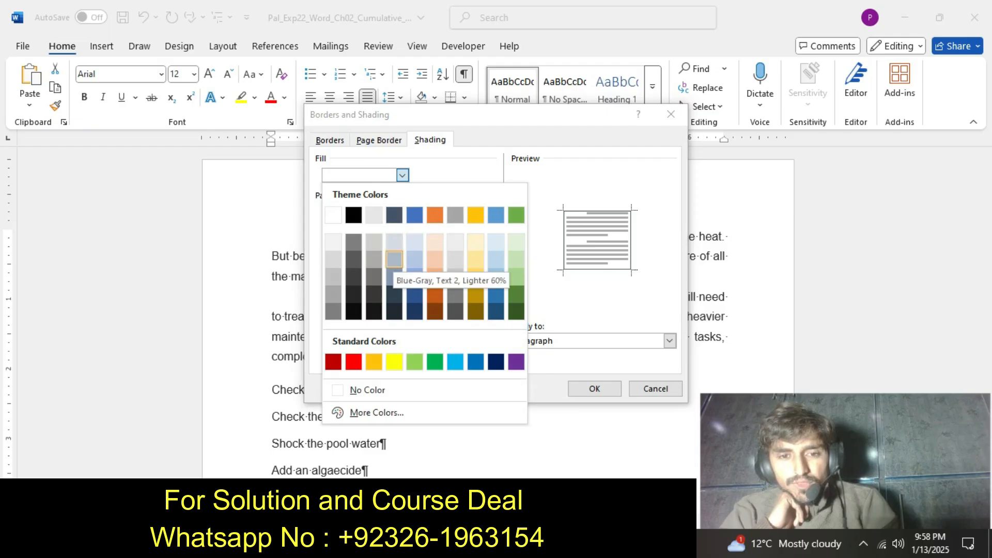
{"action": "left_click", "coordinate": [394, 258]}
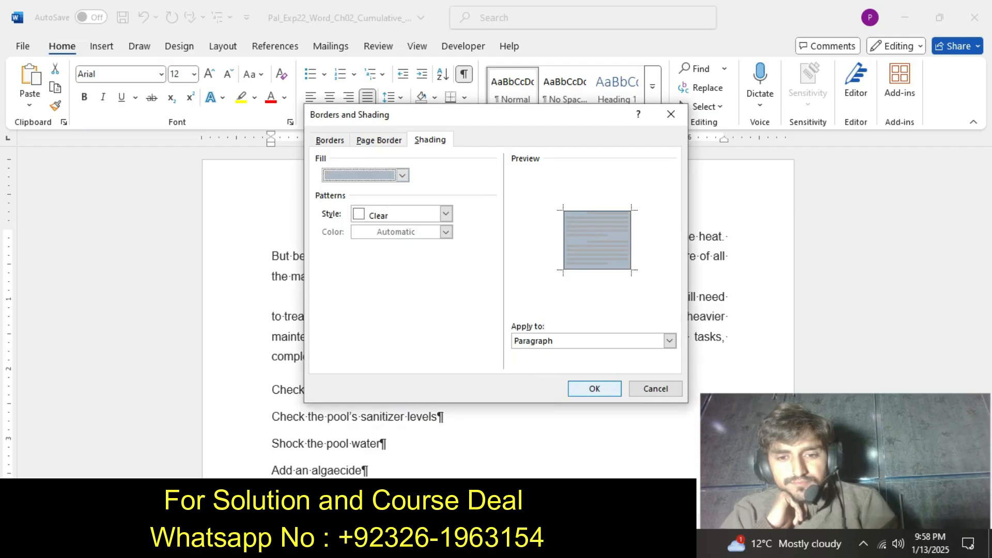
{"action": "left_click", "coordinate": [594, 389]}
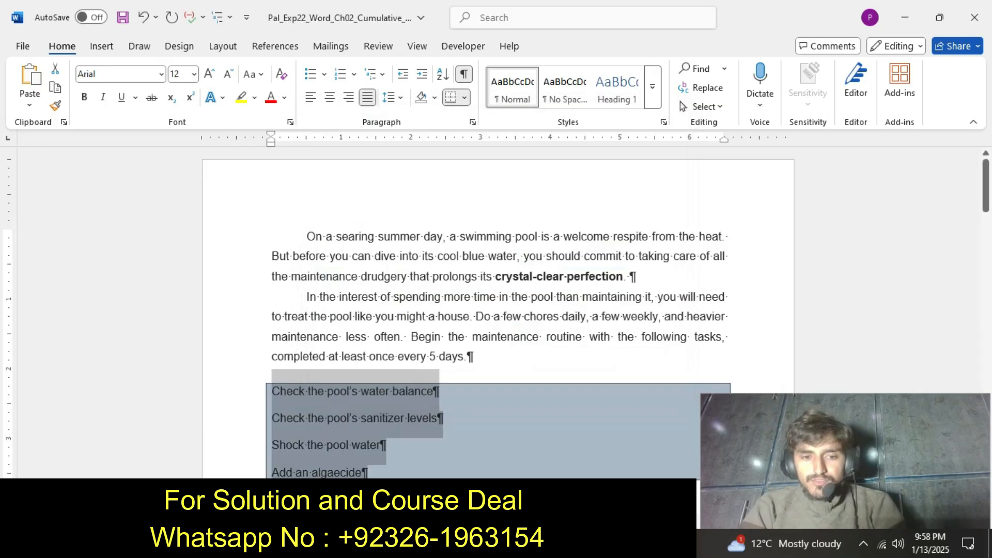
Switch to the instructions document and undo the yellow highlight on the step 5 instruction text.
{"action": "left_click", "coordinate": [548, 544]}
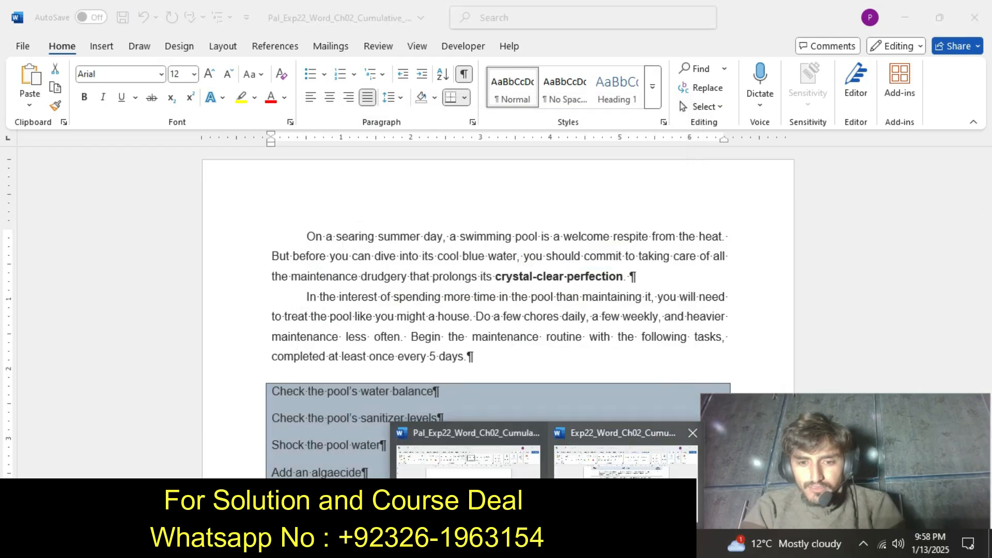
{"action": "left_click", "coordinate": [625, 497]}
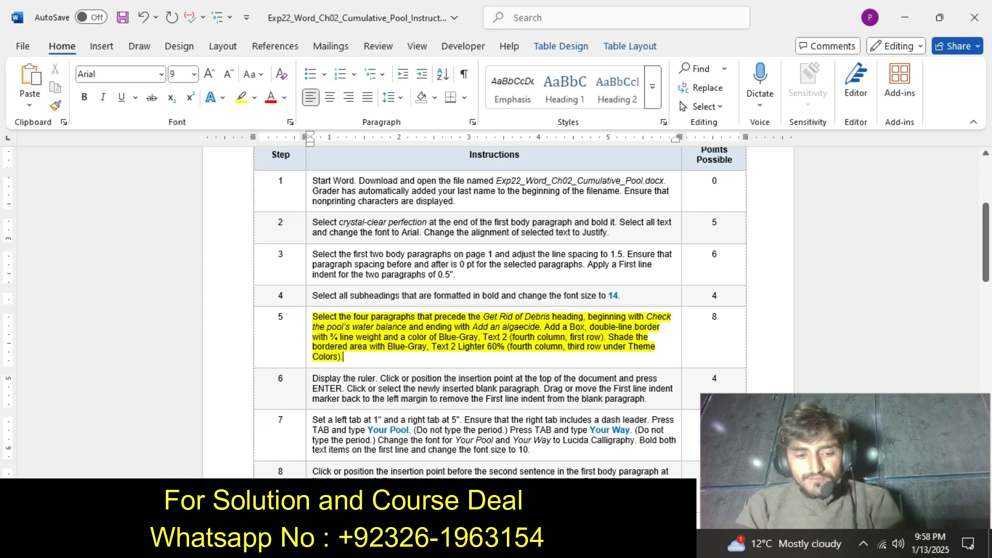
{"action": "key", "text": "ctrl+z"}
Highlight the step 6 instruction text in yellow in the instructions document.
{"action": "left_click_drag", "start_coordinate": [986, 250], "coordinate": [986, 268]}
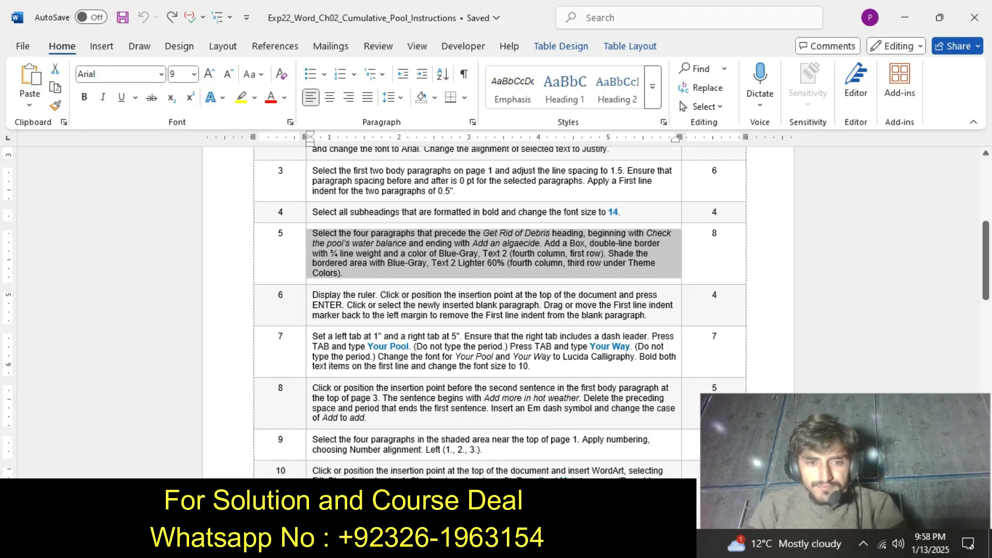
{"action": "left_click", "coordinate": [309, 310]}
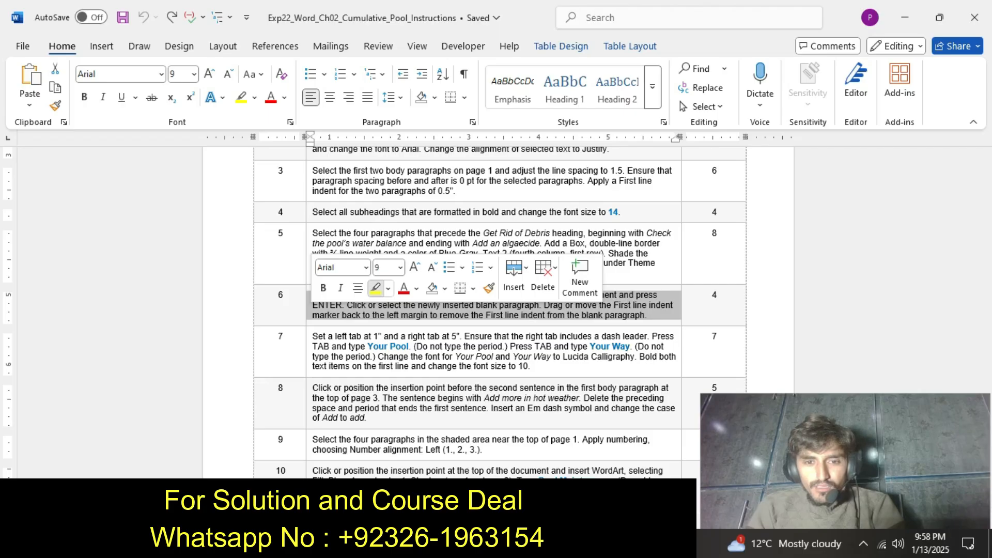
{"action": "left_click", "coordinate": [376, 287]}
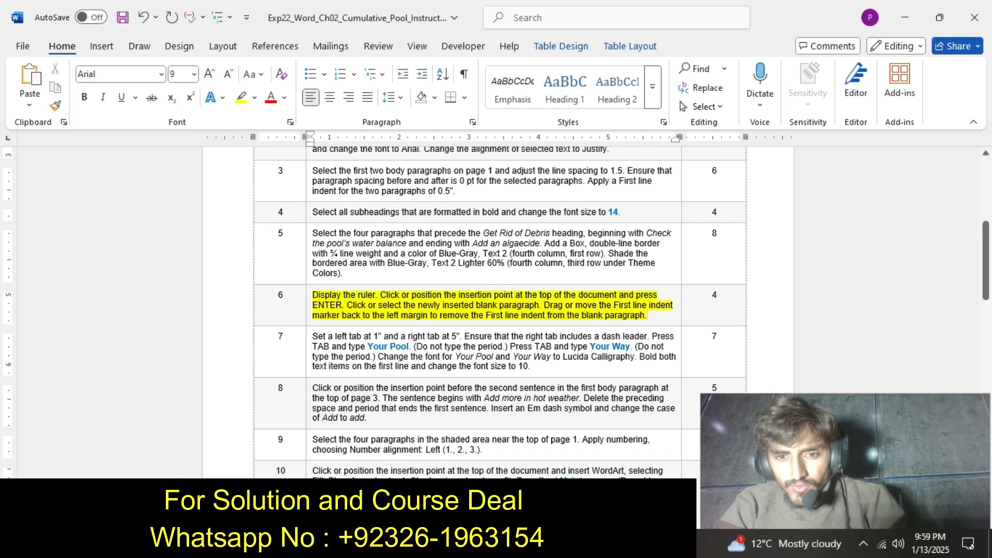
Switch to the pool document and insert a blank paragraph at the very top, placing the insertion point in it.
{"action": "left_click", "coordinate": [546, 544]}
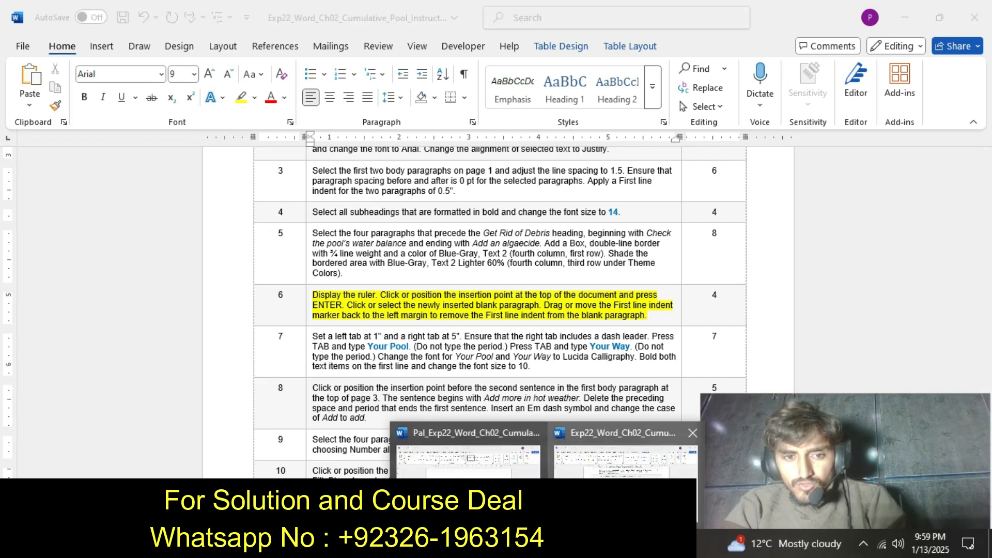
{"action": "left_click", "coordinate": [460, 450]}
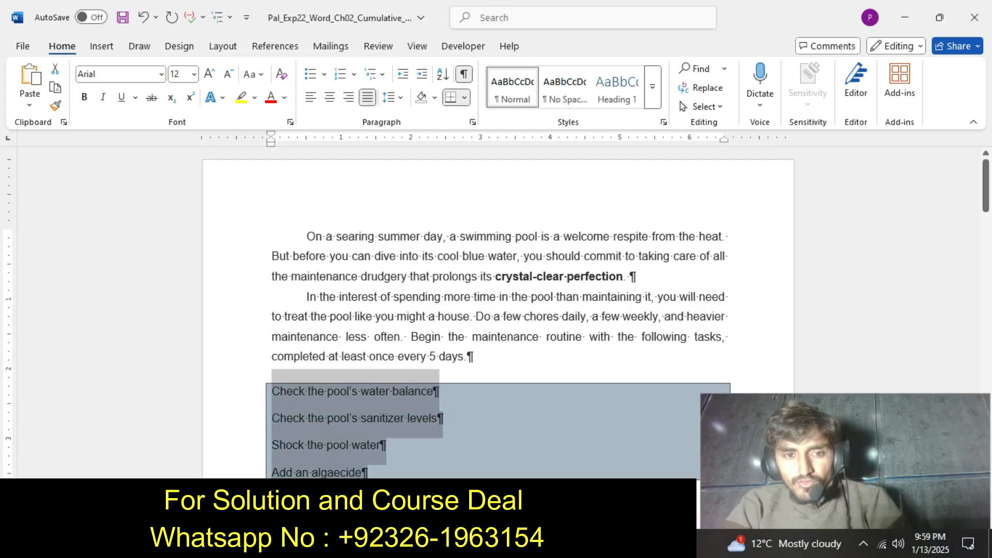
{"action": "key", "text": "ctrl+Home"}
{"action": "key", "text": "Return"}
{"action": "key", "text": "Up"}
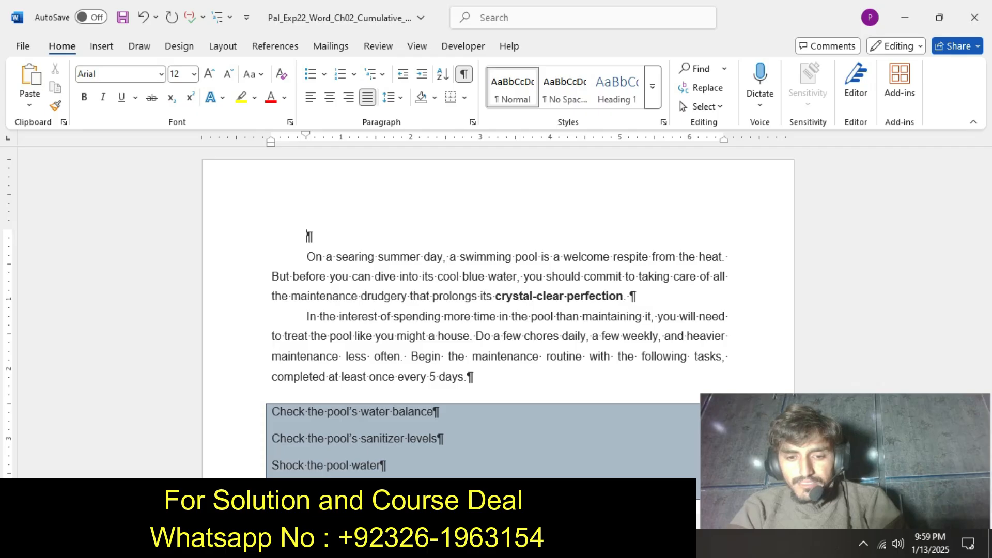
Check the step 6 instruction, and toggle the ruler off and back on in the pool document.
{"action": "mouse_move", "coordinate": [548, 544]}
{"action": "left_click", "coordinate": [620, 486]}
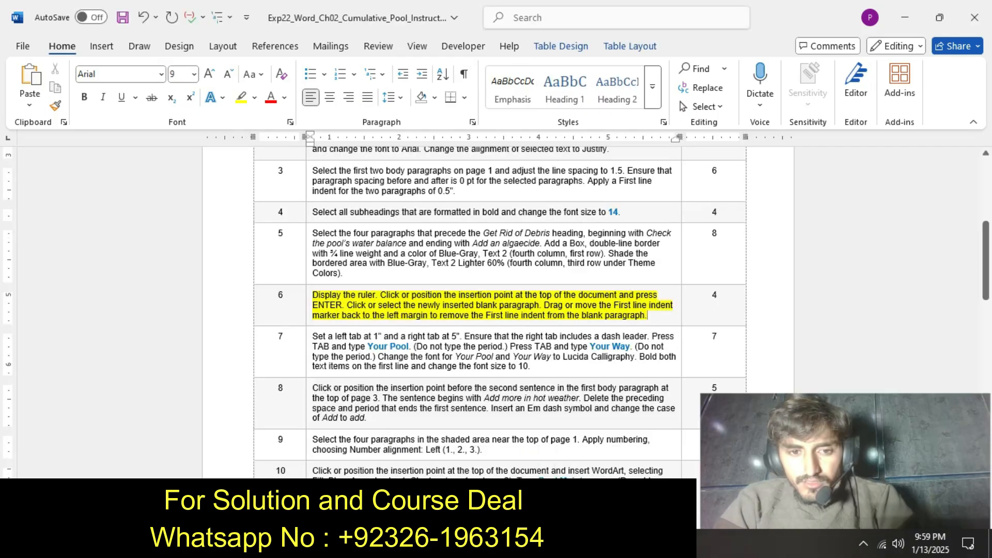
{"action": "left_click", "coordinate": [547, 543]}
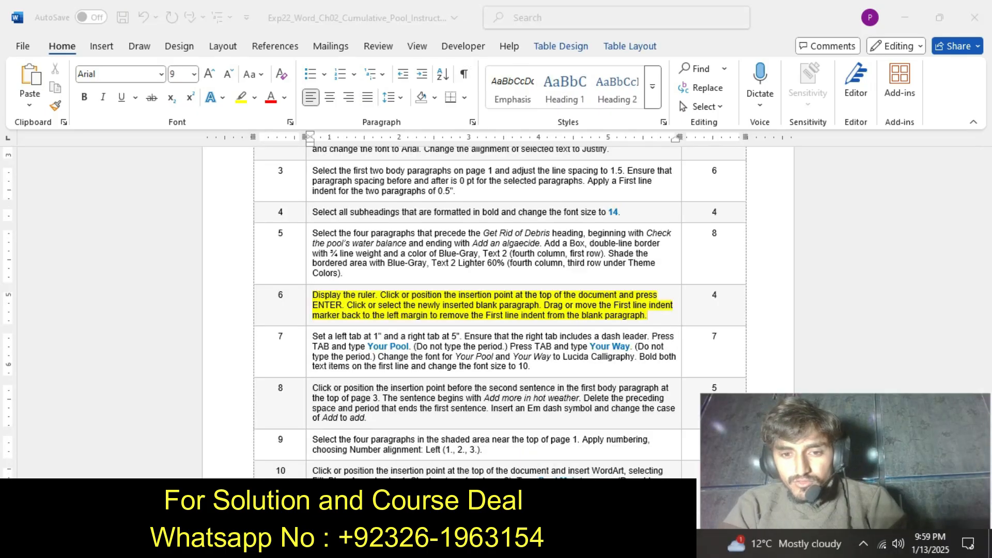
{"action": "left_click", "coordinate": [467, 485]}
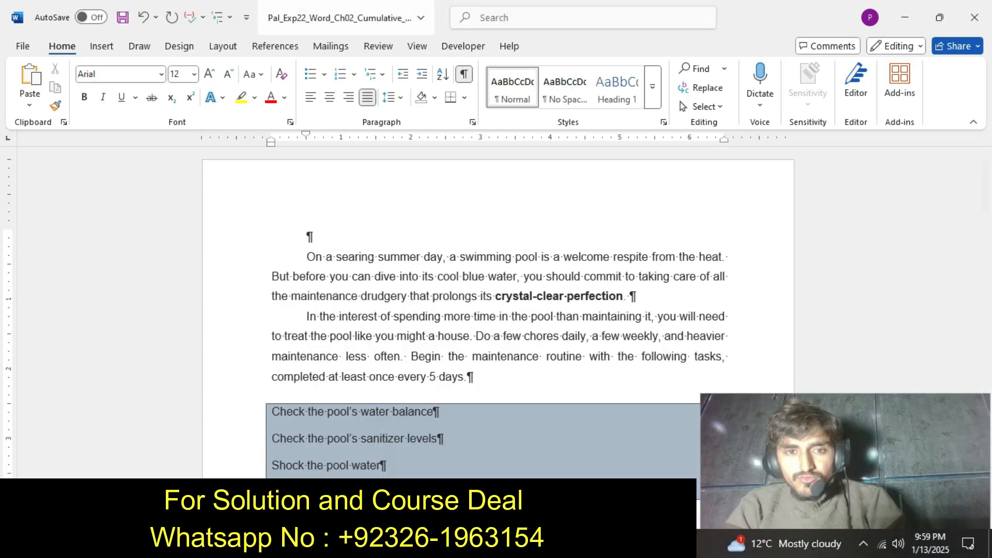
{"action": "left_click", "coordinate": [416, 46]}
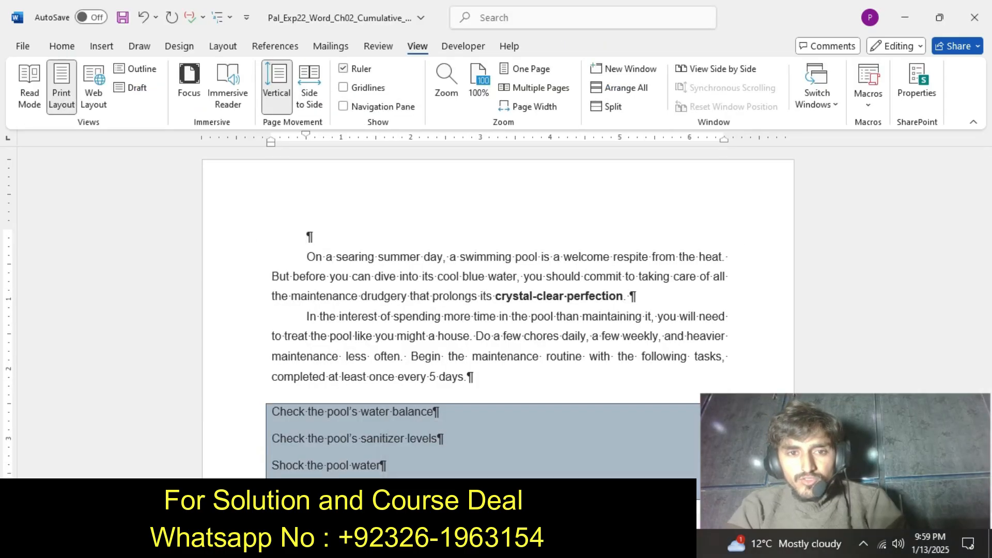
{"action": "left_click", "coordinate": [343, 68]}
{"action": "left_click", "coordinate": [343, 68]}
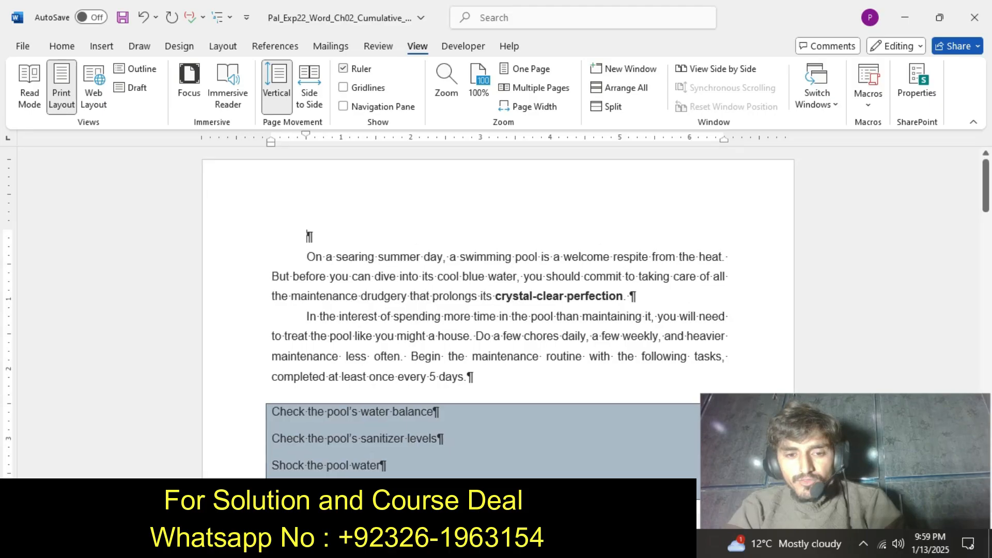
Recheck the step 6 instruction, and set the special indentation of the pool document's blank top paragraph to (none).
{"action": "left_click", "coordinate": [547, 544]}
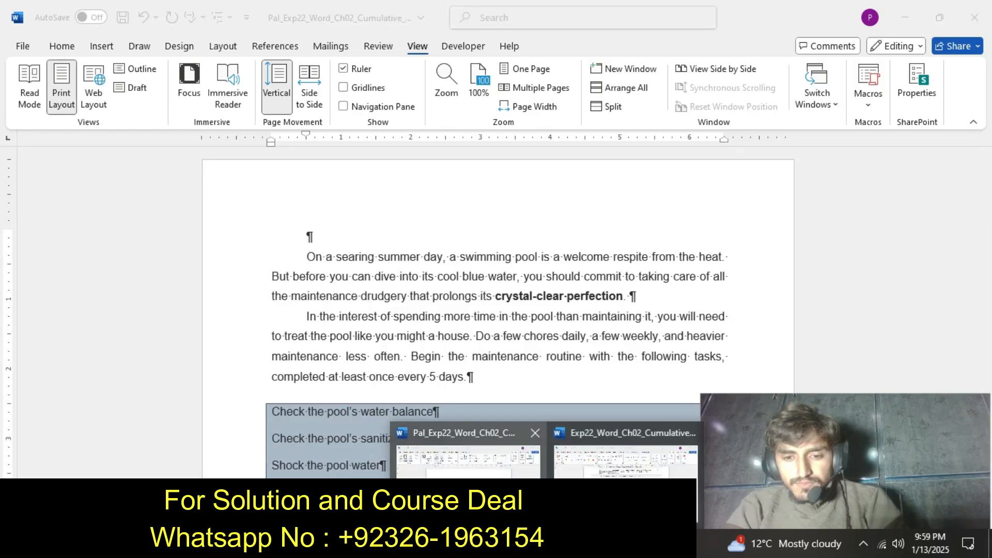
{"action": "left_click", "coordinate": [625, 450]}
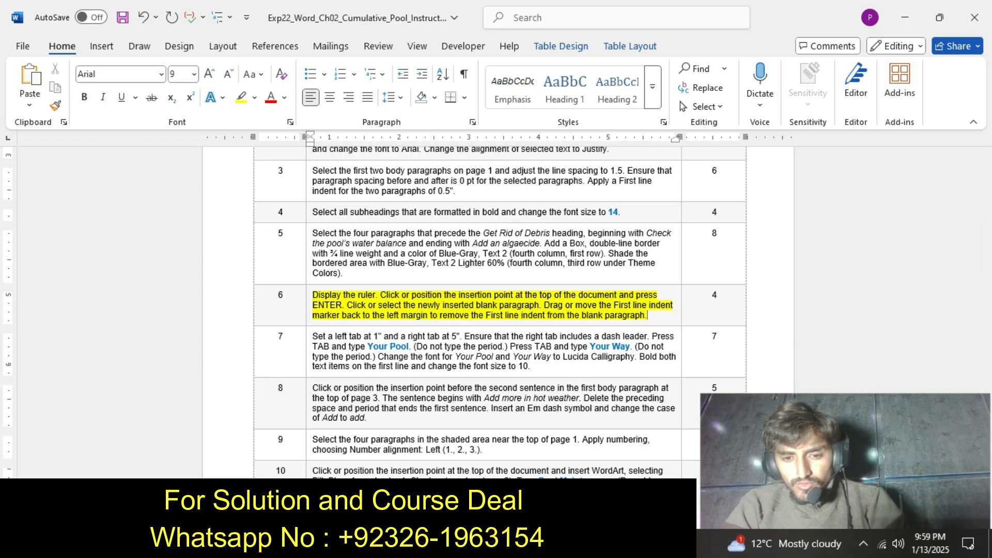
{"action": "left_click", "coordinate": [547, 544]}
{"action": "left_click", "coordinate": [468, 454]}
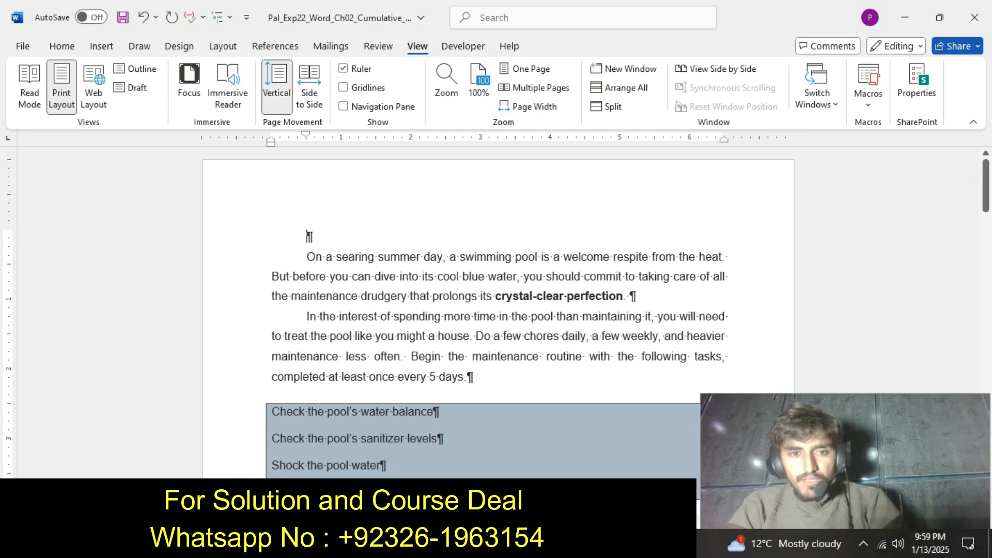
{"action": "left_click", "coordinate": [61, 47]}
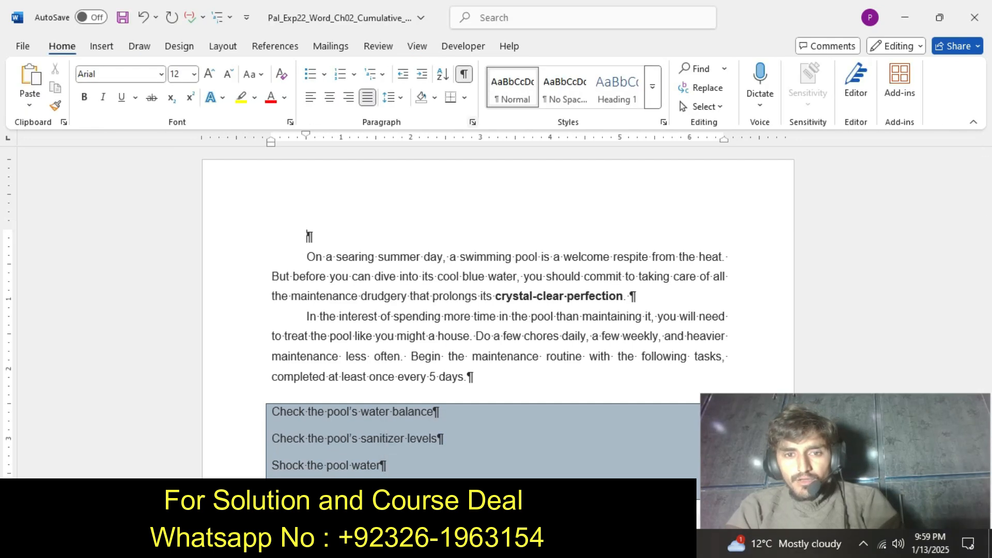
{"action": "left_click", "coordinate": [473, 122]}
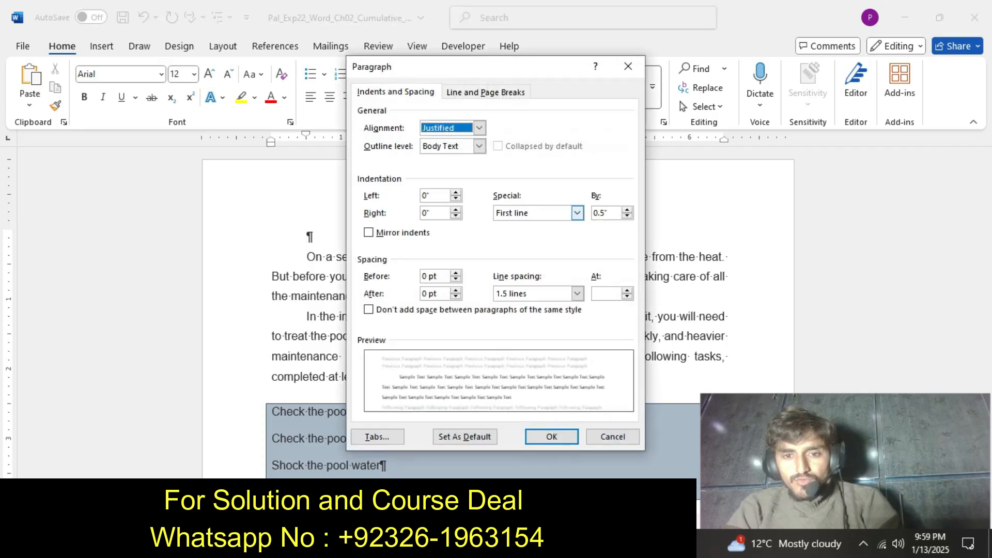
{"action": "left_click", "coordinate": [577, 213]}
{"action": "left_click", "coordinate": [533, 225]}
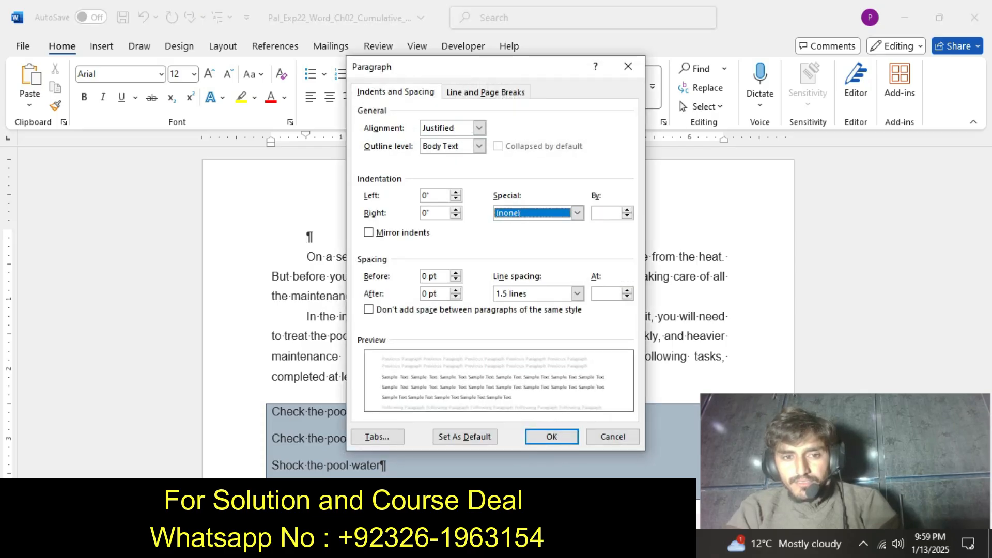
{"action": "key", "text": "Return"}
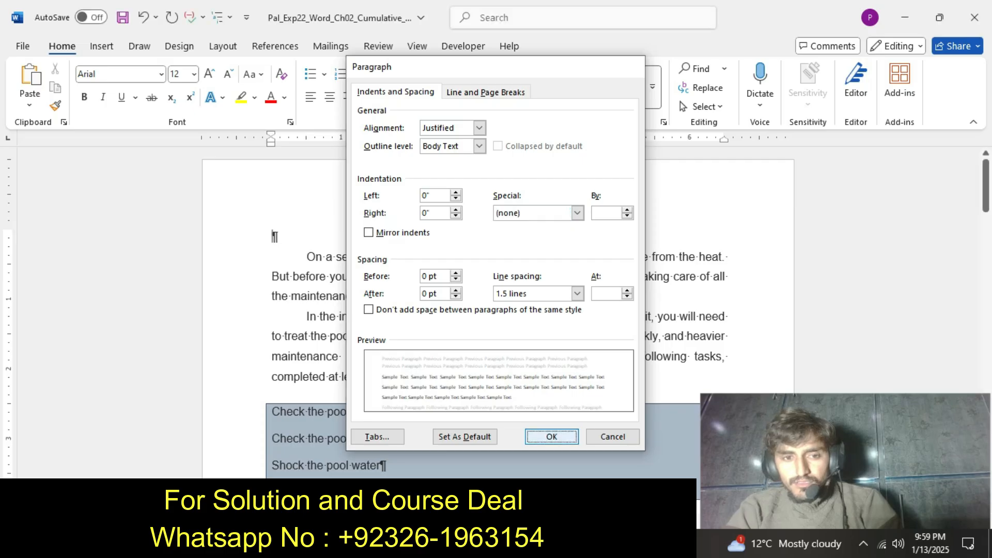
Switch to the instructions document and undo the yellow highlight on the step 6 instruction text.
{"action": "mouse_move", "coordinate": [548, 547]}
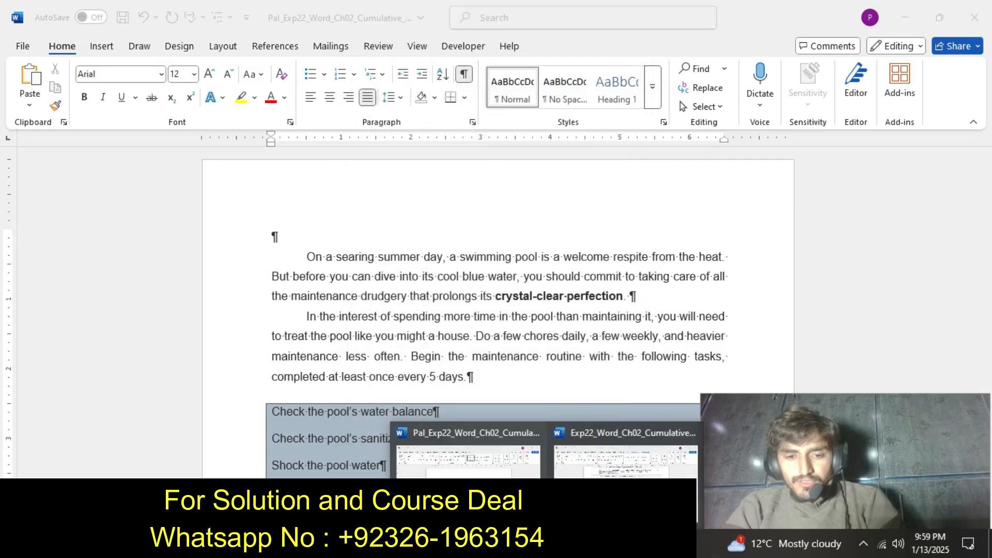
{"action": "left_click", "coordinate": [626, 470]}
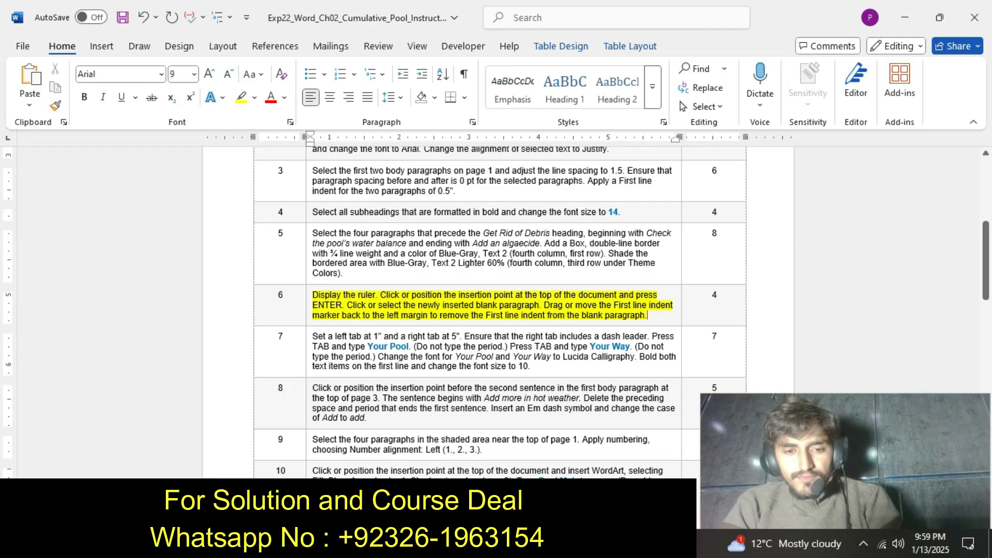
{"action": "key", "text": "ctrl+z"}
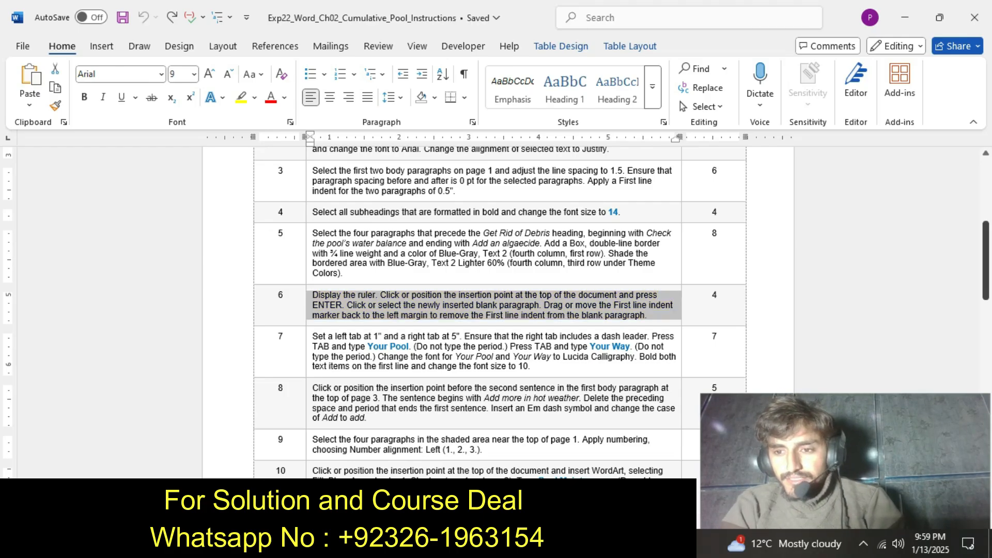
Highlight the step 7 instruction text in yellow in the instructions document.
{"action": "left_click_drag", "start_coordinate": [985, 264], "coordinate": [986, 276]}
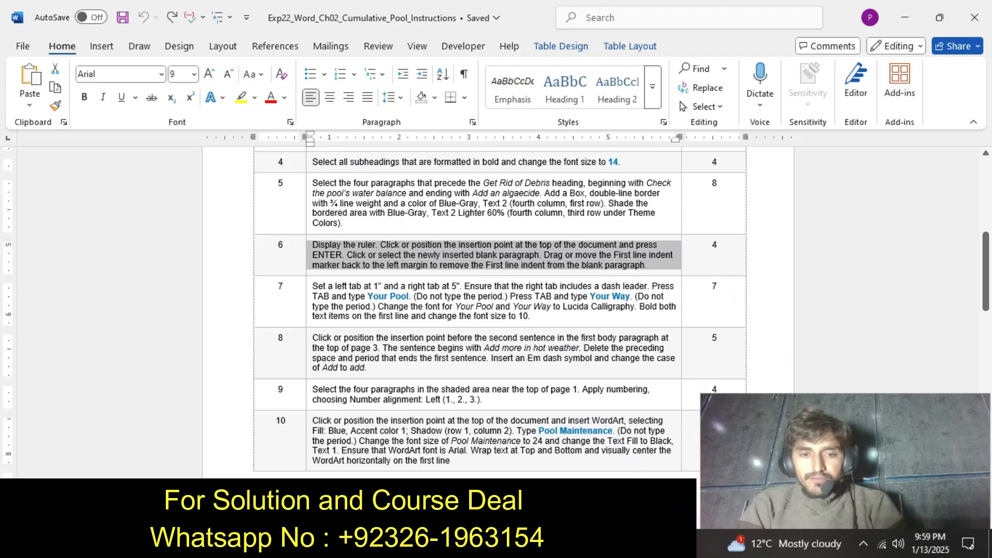
{"action": "left_click", "coordinate": [309, 313]}
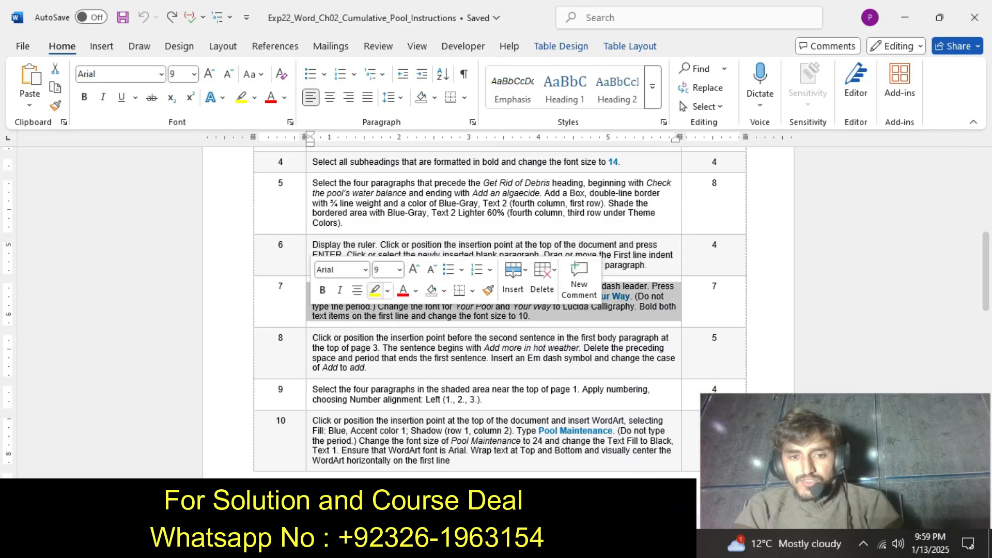
{"action": "left_click", "coordinate": [374, 291]}
{"action": "left_click", "coordinate": [372, 316]}
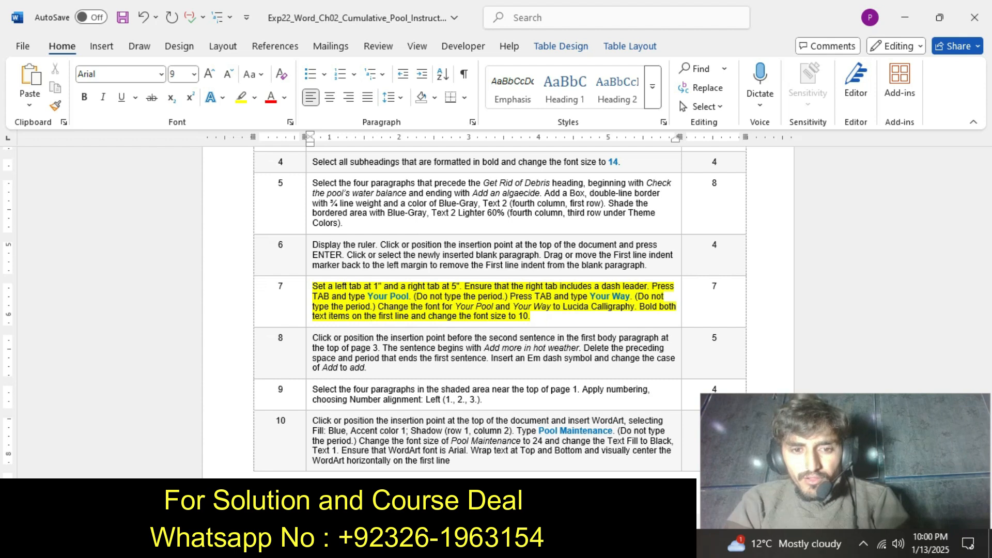
Set a left tab at 1" and a right tab at 5" on the pool document's blank top paragraph, and recheck the step 7 instruction.
{"action": "left_click", "coordinate": [549, 544]}
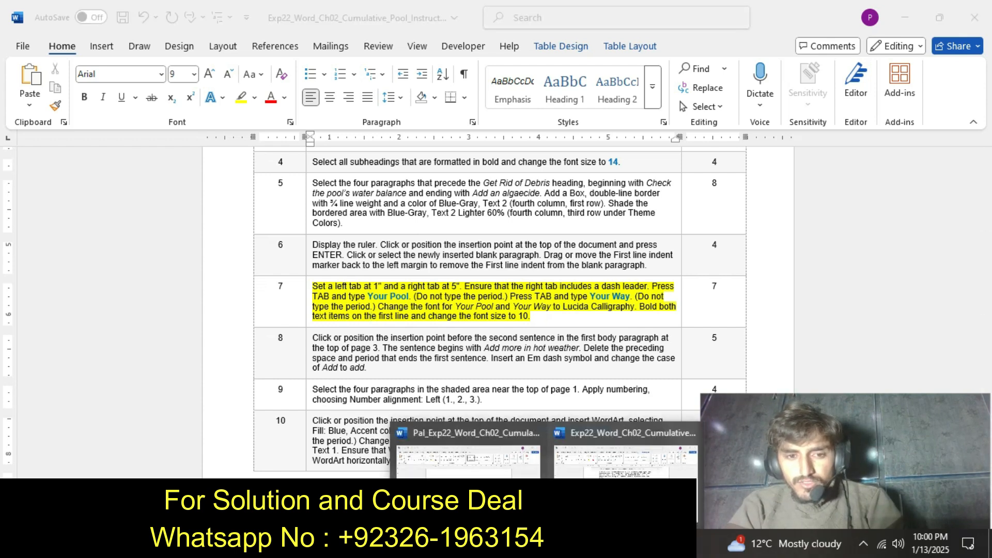
{"action": "left_click", "coordinate": [468, 486]}
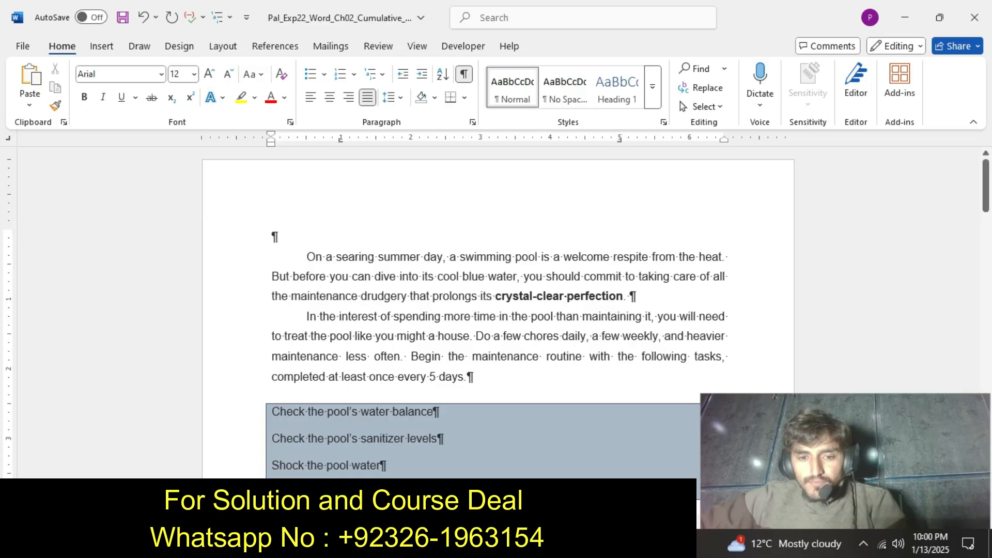
{"action": "left_click", "coordinate": [546, 543]}
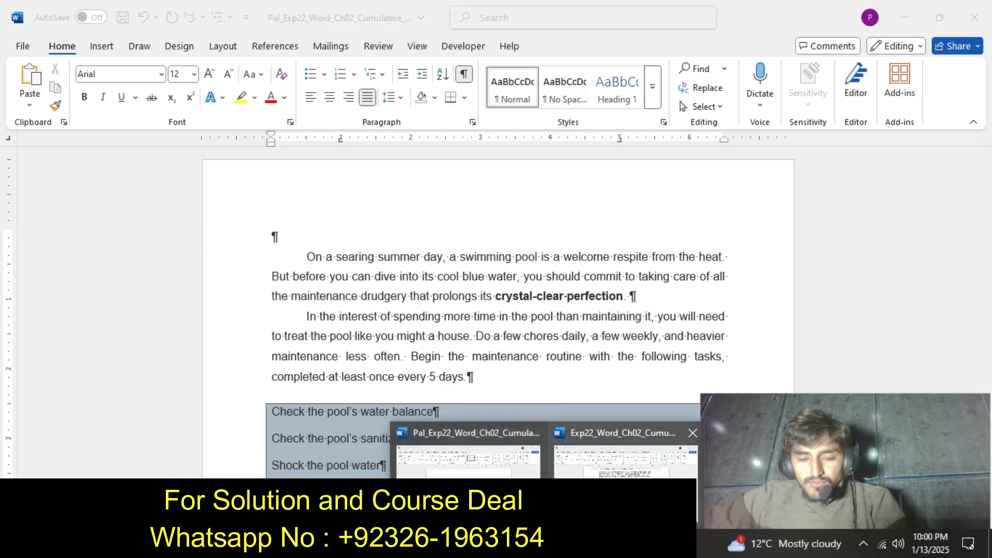
{"action": "left_click", "coordinate": [625, 457]}
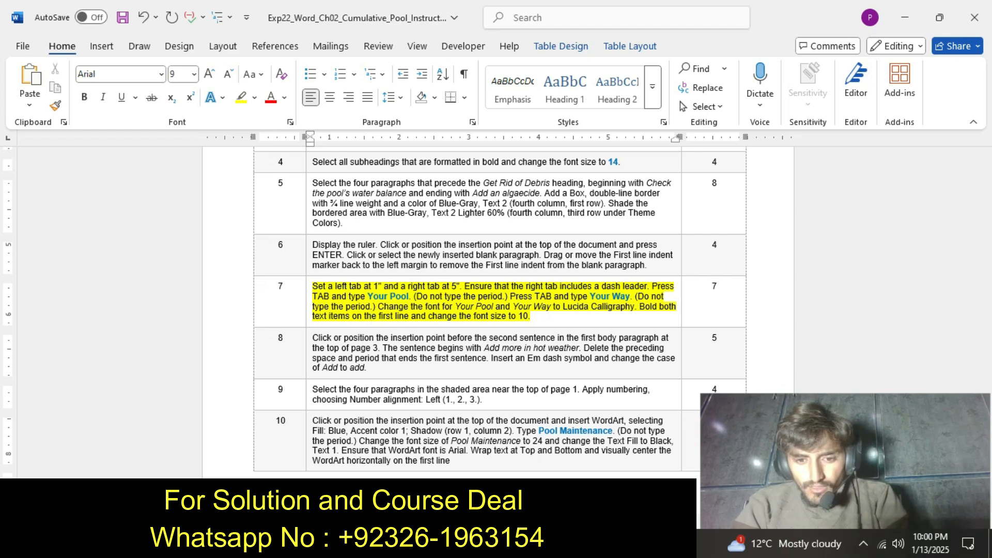
{"action": "left_click", "coordinate": [547, 544]}
{"action": "left_click", "coordinate": [468, 488]}
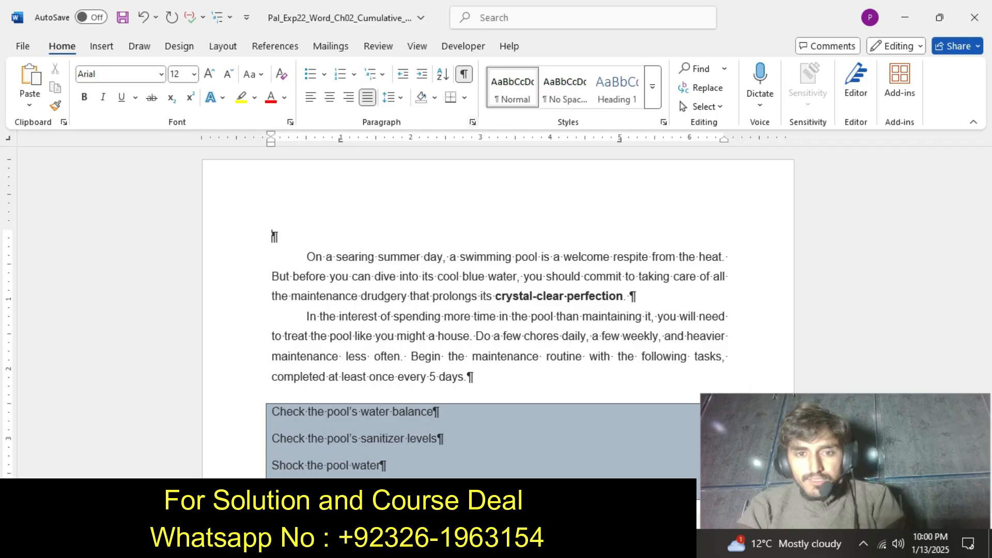
Give the blank top paragraph's 5" tab stop right alignment and the dash leader (option 3).
{"action": "left_click", "coordinate": [472, 122]}
{"action": "left_click", "coordinate": [377, 437]}
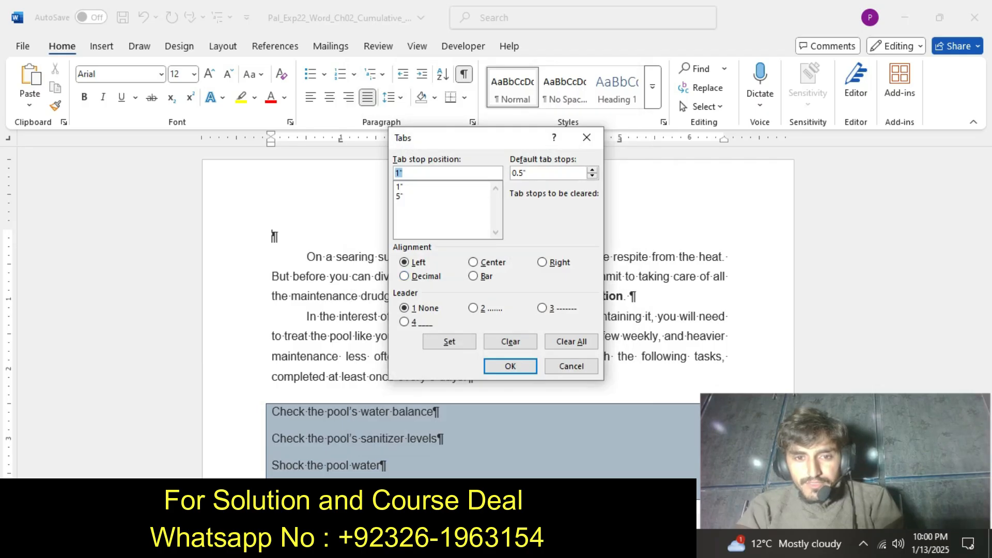
{"action": "key", "text": "Down"}
{"action": "key", "text": "alt+r"}
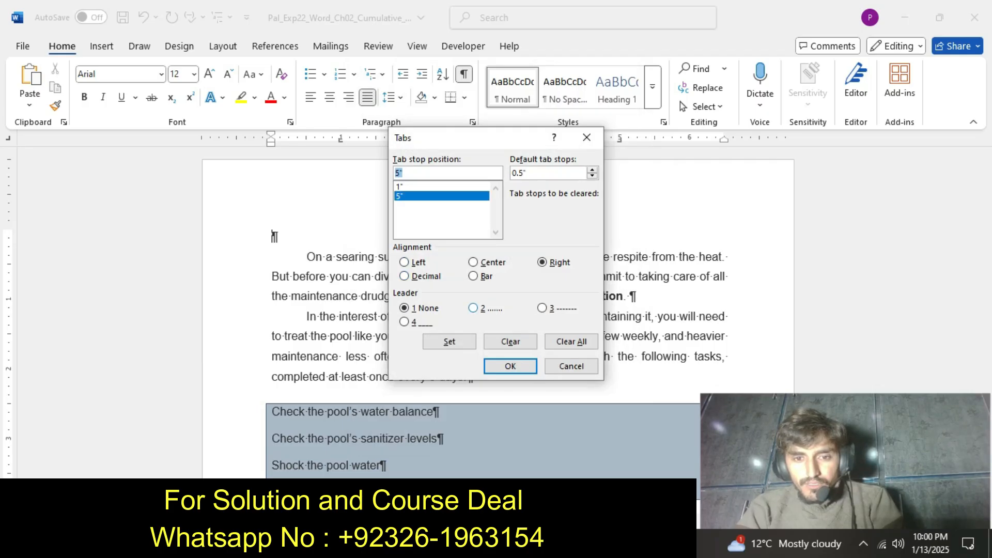
{"action": "key", "text": "alt+3"}
{"action": "key", "text": "Return"}
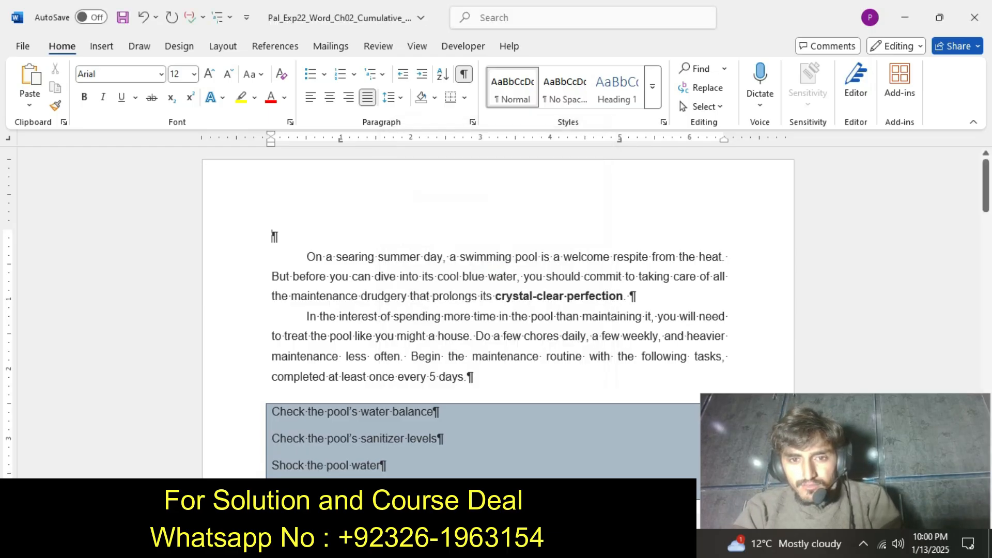
Check the step 7 instruction, and enter a tab followed by "Your Pool" in the blank top paragraph of the pool document.
{"action": "left_click", "coordinate": [547, 544]}
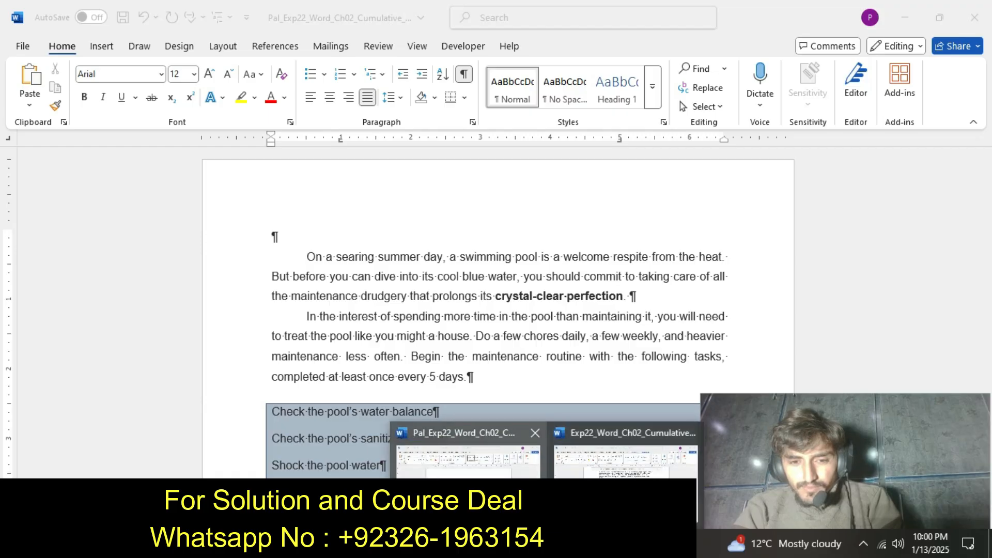
{"action": "left_click", "coordinate": [622, 455]}
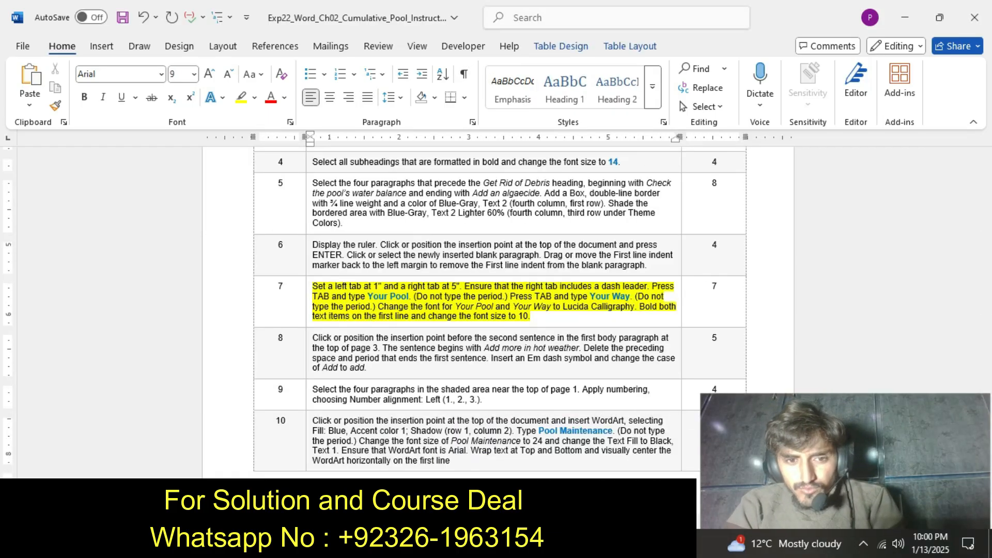
{"action": "left_click", "coordinate": [547, 544]}
{"action": "left_click", "coordinate": [477, 457]}
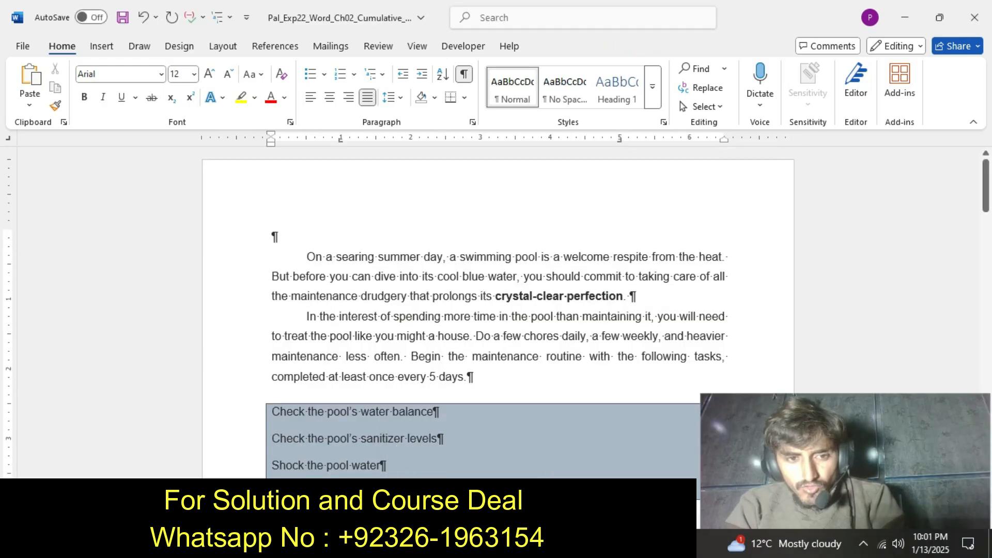
{"action": "key", "text": "Tab"}
{"action": "type", "text": "You"}
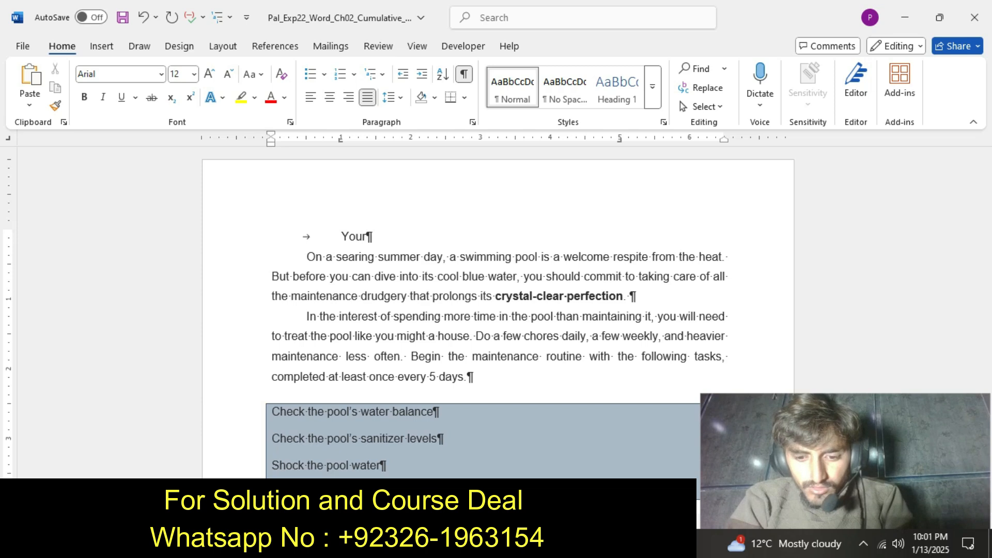
{"action": "type", "text": "r Pool"}
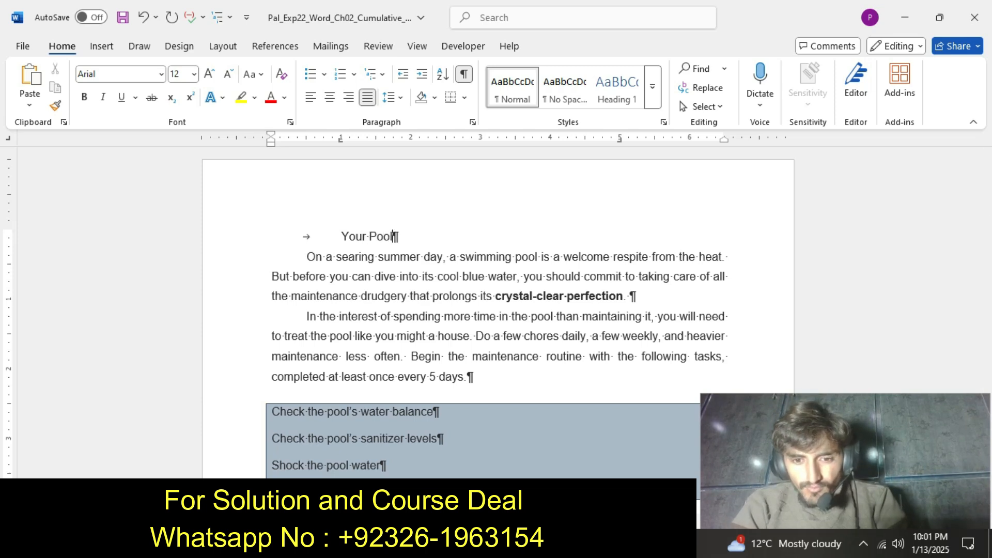
Recheck the step 7 instruction, and insert a second tab after "Your Pool" in the pool document.
{"action": "left_click", "coordinate": [548, 543]}
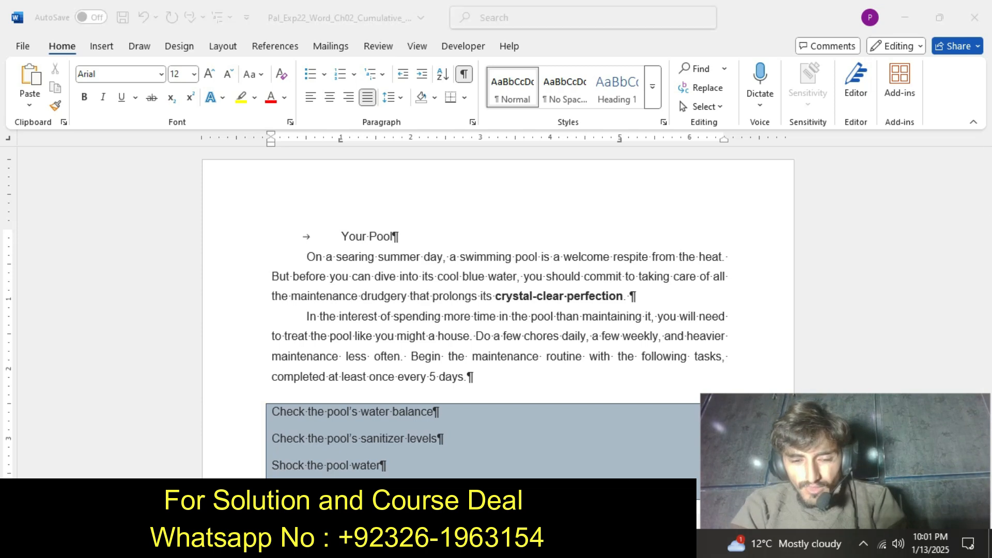
{"action": "left_click", "coordinate": [468, 486]}
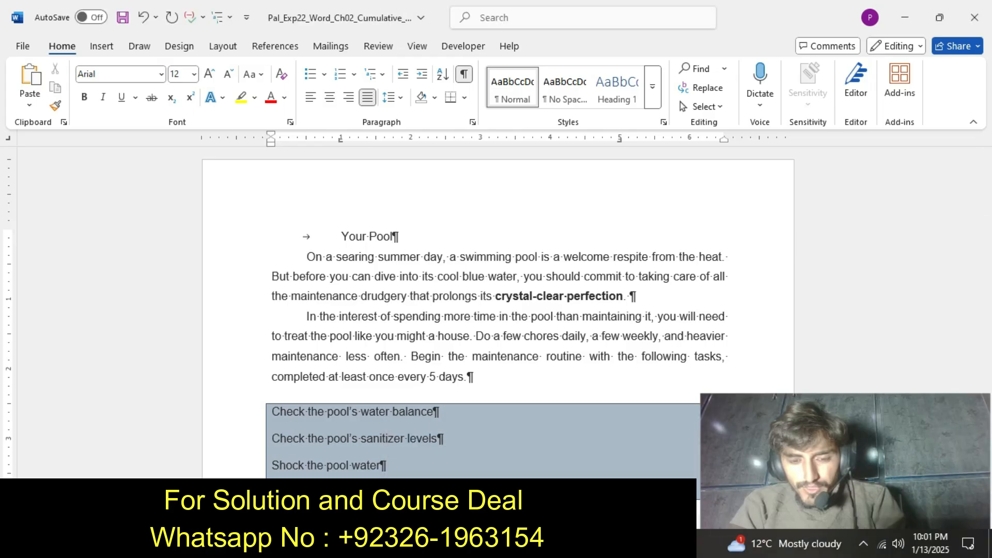
{"action": "left_click", "coordinate": [548, 543]}
{"action": "left_click", "coordinate": [626, 486]}
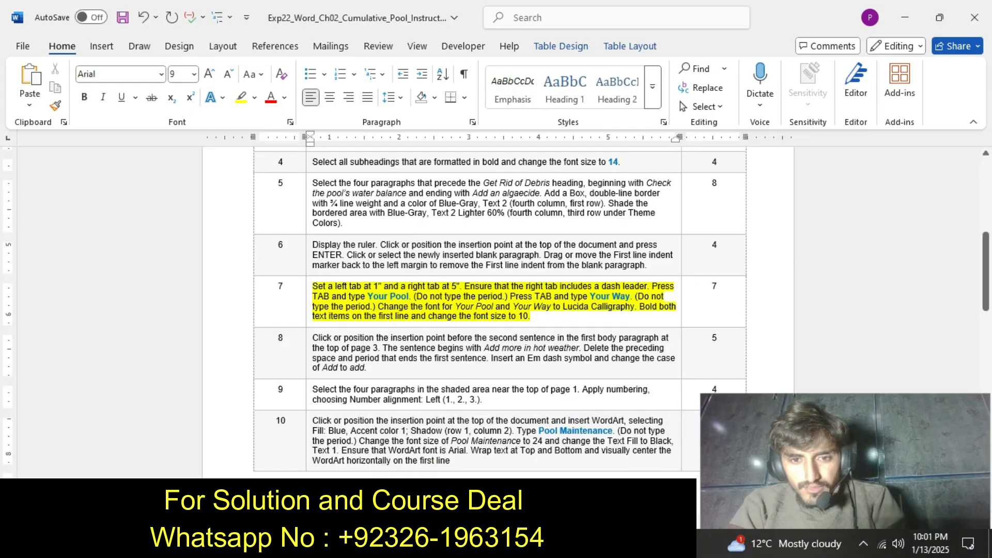
{"action": "left_click", "coordinate": [548, 544]}
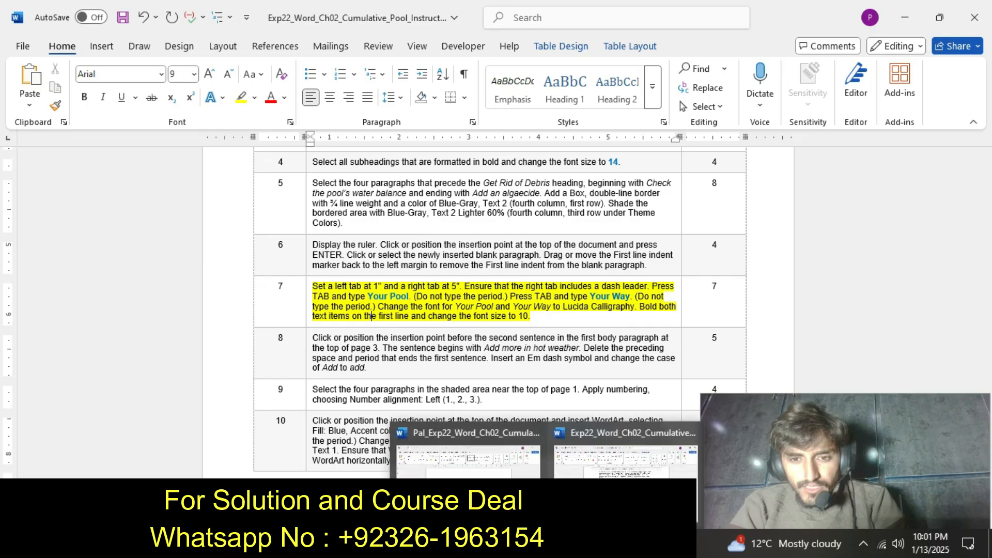
{"action": "left_click", "coordinate": [468, 486]}
{"action": "key", "text": "Tab"}
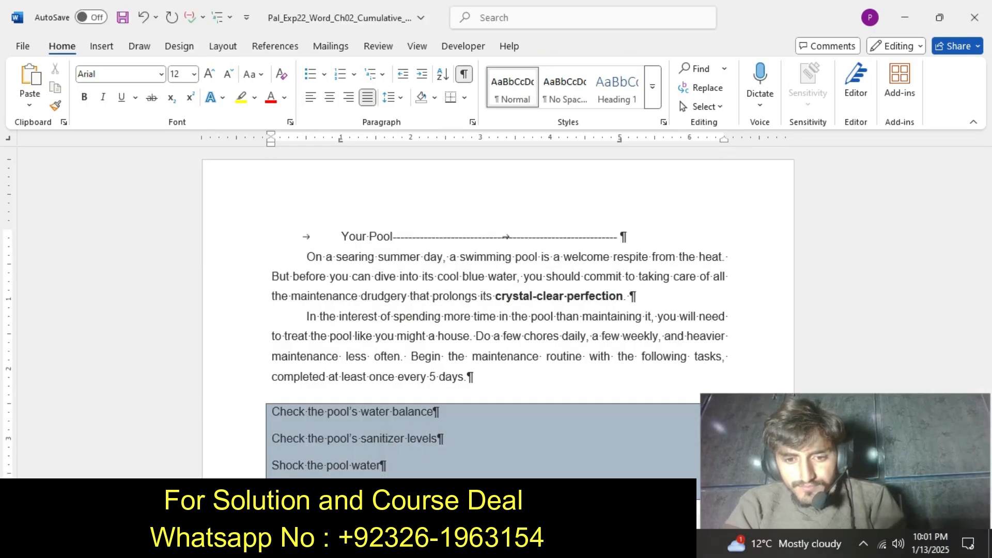
Check the step 7 instruction, and enter "Your Way" after the second tab on the pool document's first line.
{"action": "left_click", "coordinate": [548, 544]}
{"action": "left_click", "coordinate": [627, 485]}
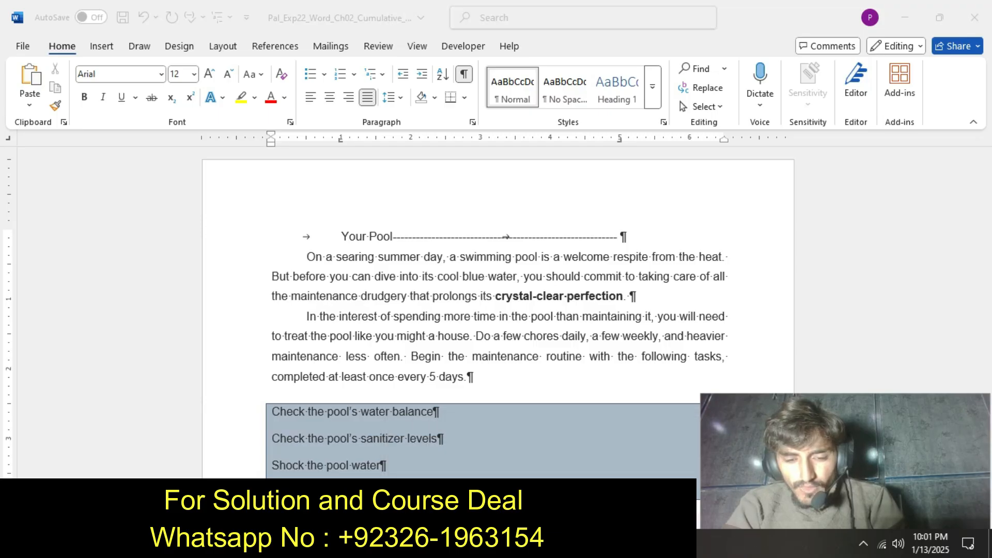
{"action": "left_click", "coordinate": [548, 544]}
{"action": "left_click", "coordinate": [626, 486]}
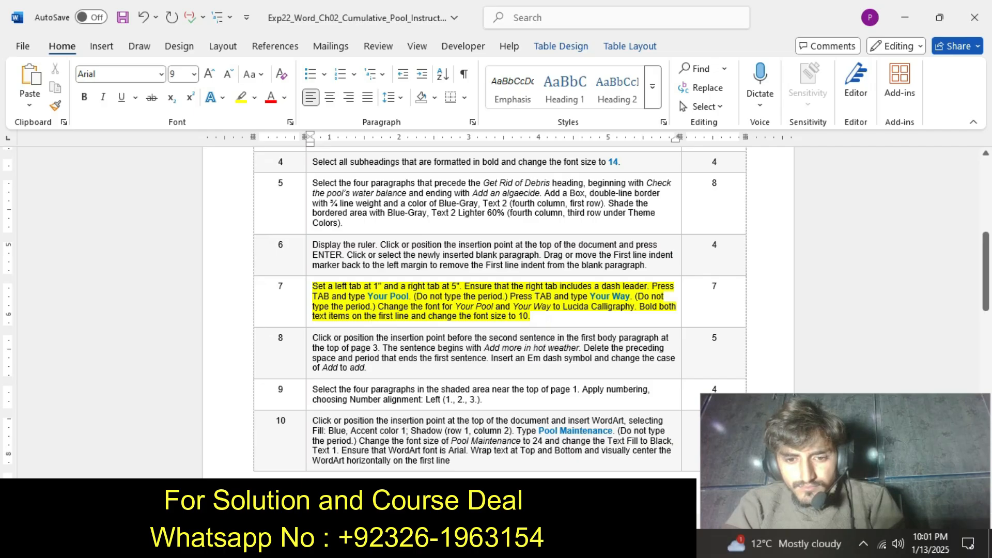
{"action": "left_click", "coordinate": [548, 543]}
{"action": "left_click", "coordinate": [468, 480]}
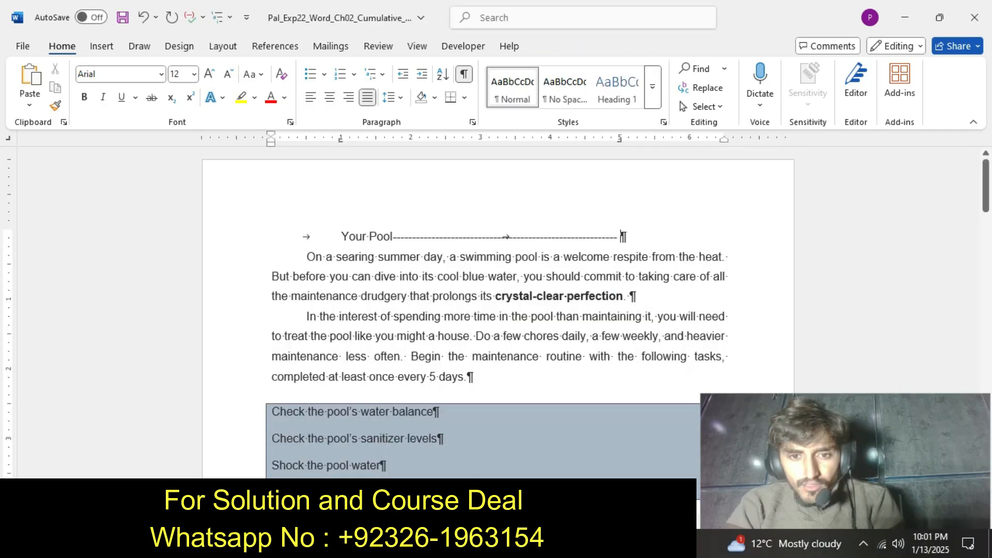
{"action": "type", "text": "Your"}
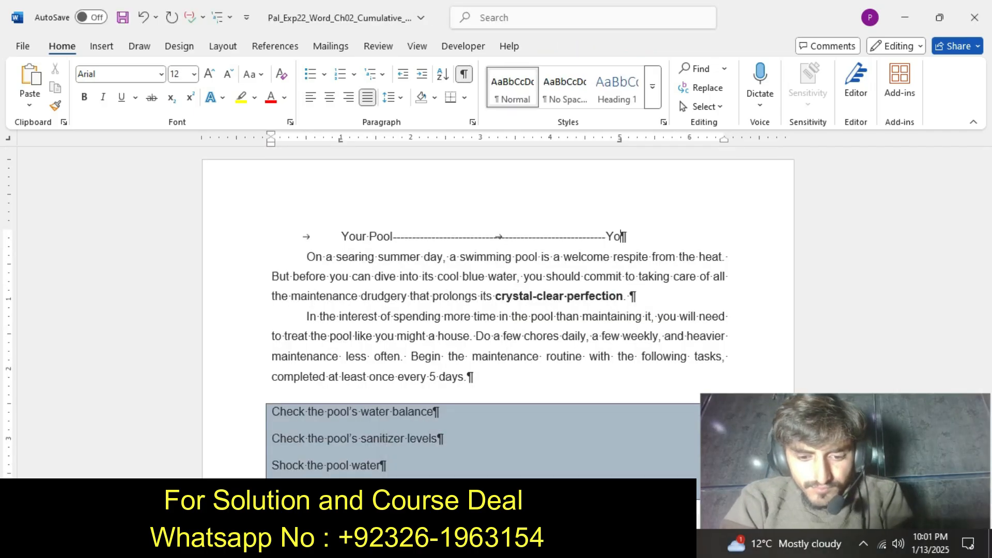
{"action": "type", "text": " Way"}
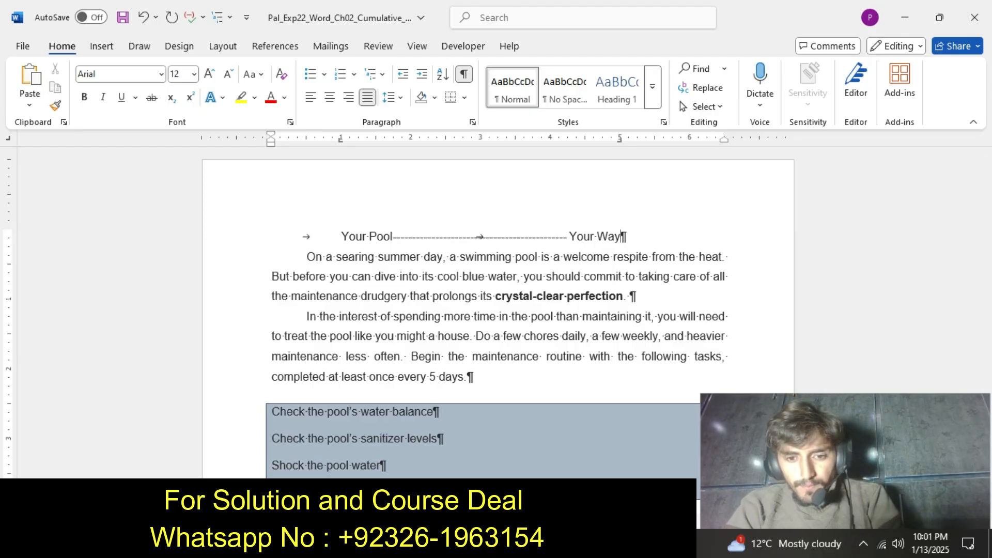
Recheck the step 7 instruction, and select the text from "Your Pool" through "Your Way" on the pool document's first line.
{"action": "left_click", "coordinate": [547, 543]}
{"action": "left_click", "coordinate": [622, 439]}
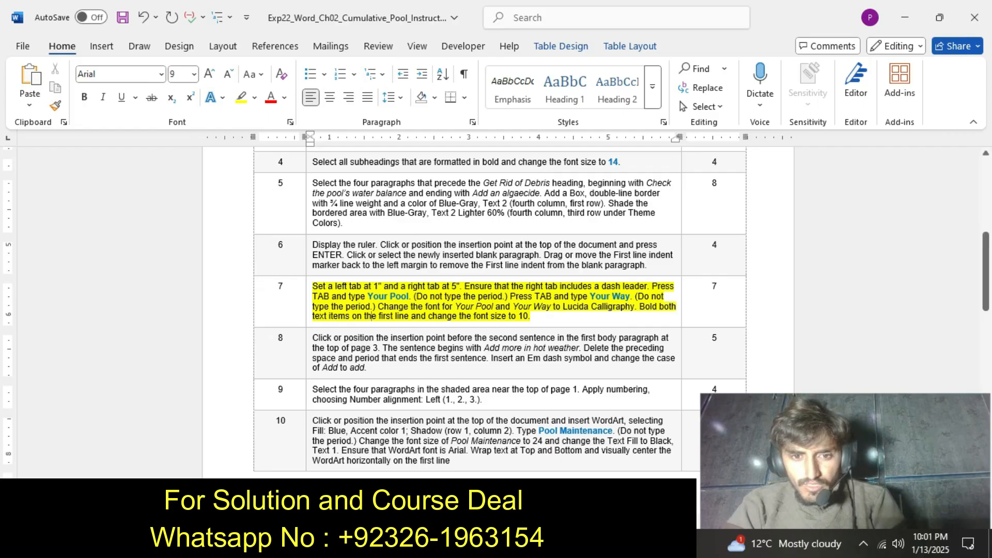
{"action": "left_click", "coordinate": [547, 544]}
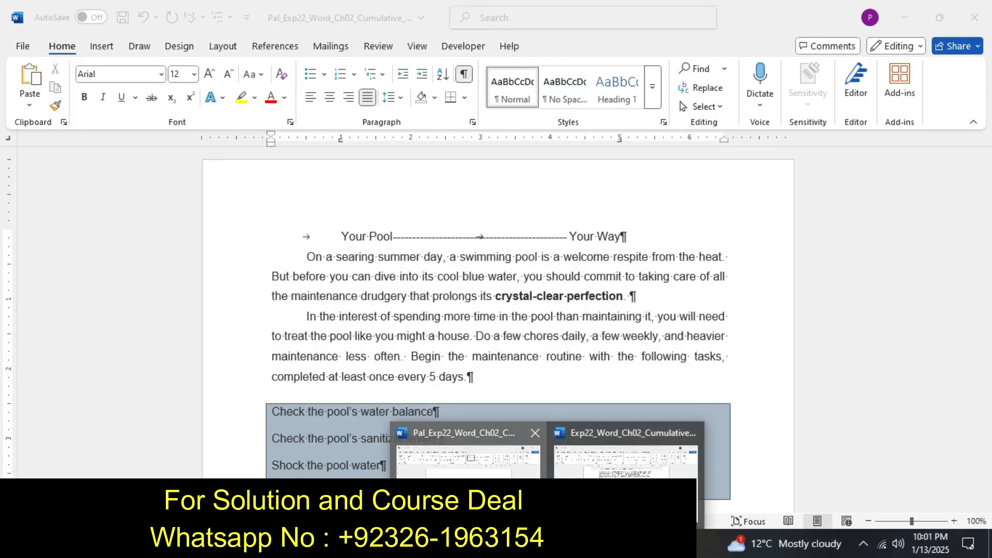
{"action": "left_click", "coordinate": [468, 497]}
{"action": "left_click_drag", "start_coordinate": [341, 236], "coordinate": [620, 237]}
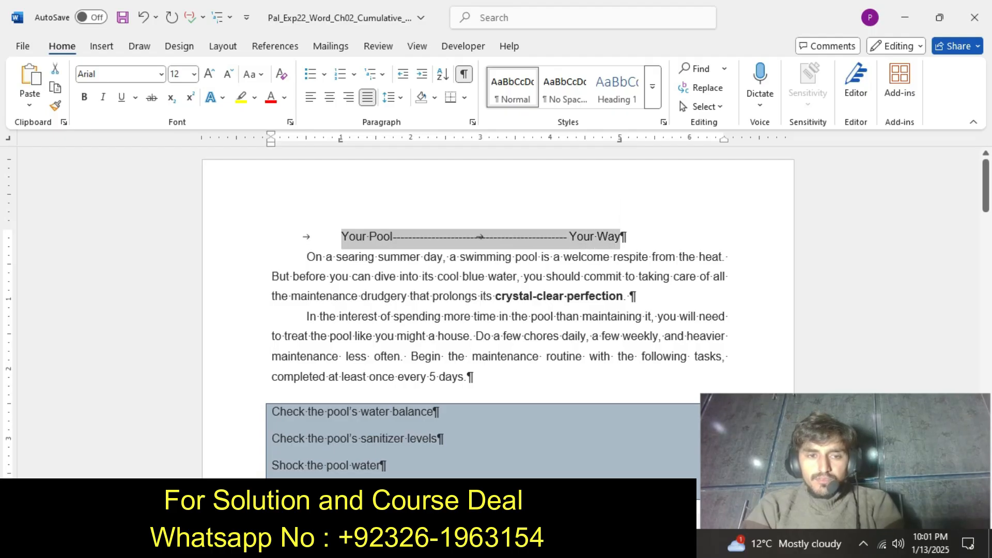
{"action": "left_click", "coordinate": [161, 75]}
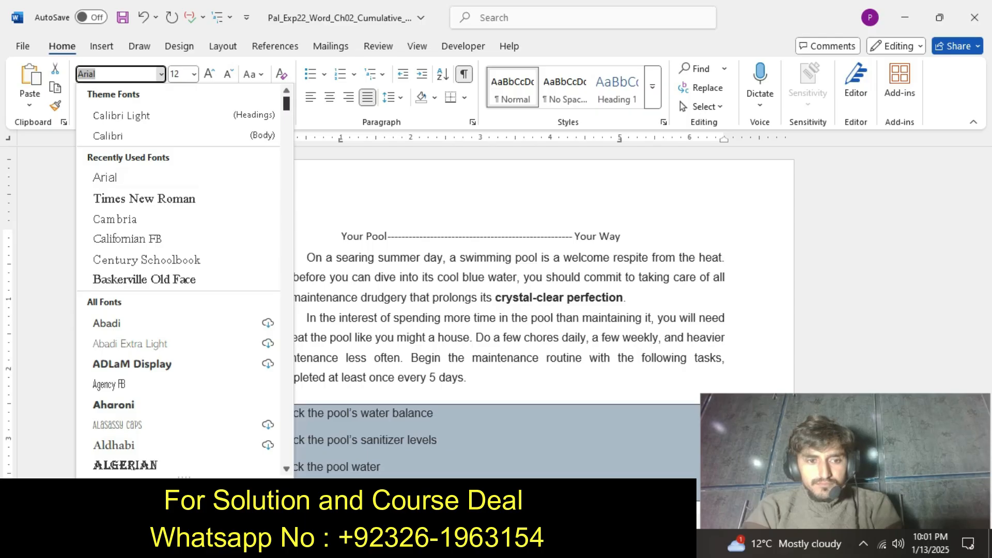
{"action": "scroll", "coordinate": [185, 278], "scroll_direction": "down", "scroll_amount": 15}
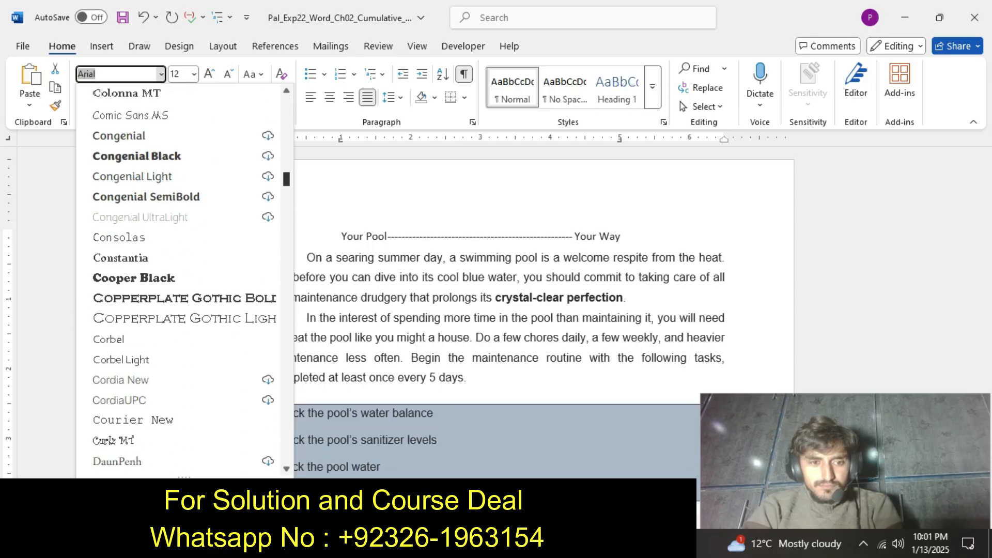
{"action": "scroll", "coordinate": [184, 279], "scroll_direction": "down", "scroll_amount": 2}
{"action": "scroll", "coordinate": [185, 279], "scroll_direction": "up", "scroll_amount": 3}
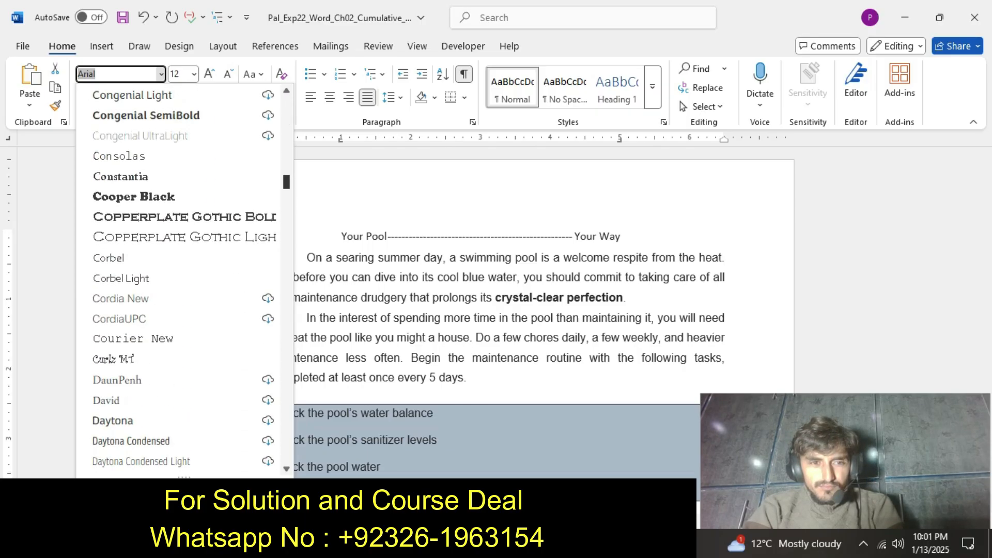
{"action": "scroll", "coordinate": [184, 279], "scroll_direction": "up", "scroll_amount": 1}
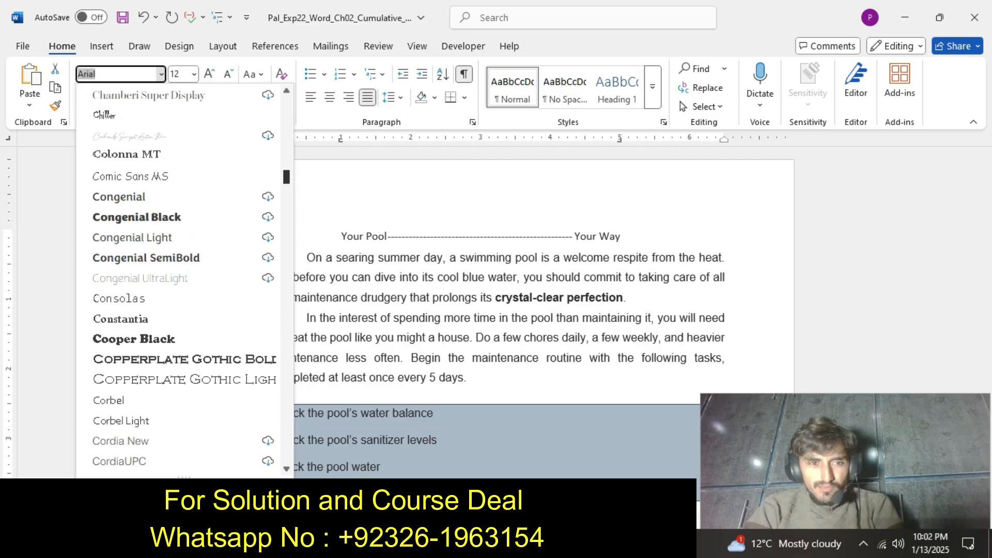
{"action": "scroll", "coordinate": [185, 279], "scroll_direction": "down", "scroll_amount": 2}
{"action": "scroll", "coordinate": [184, 279], "scroll_direction": "up", "scroll_amount": 1}
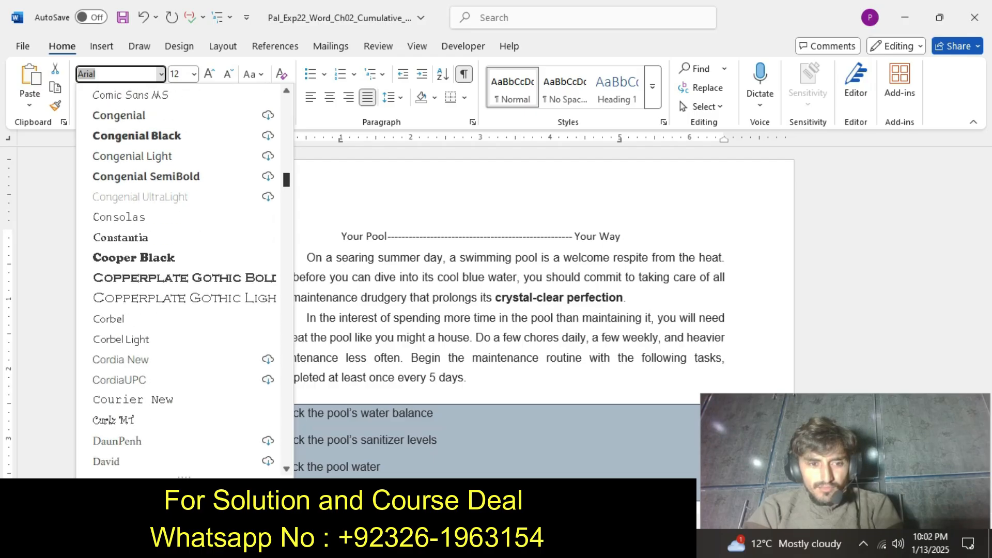
{"action": "scroll", "coordinate": [184, 279], "scroll_direction": "down", "scroll_amount": 1}
{"action": "scroll", "coordinate": [184, 279], "scroll_direction": "up", "scroll_amount": 4}
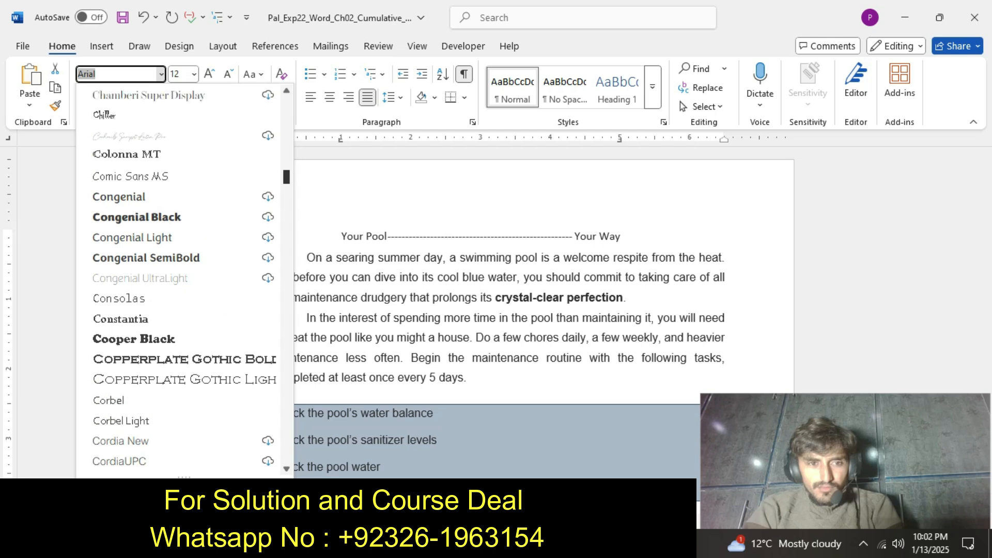
{"action": "scroll", "coordinate": [185, 279], "scroll_direction": "up", "scroll_amount": 1}
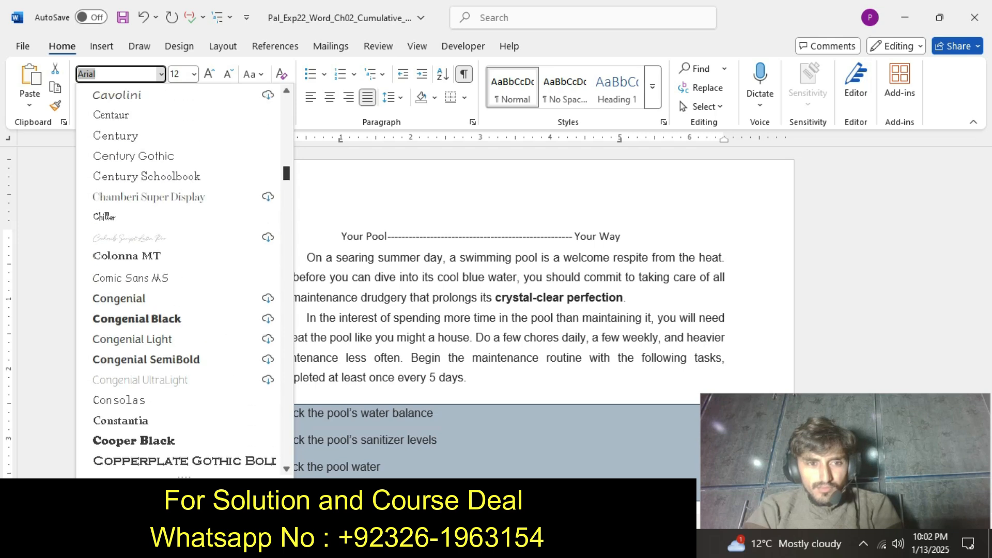
{"action": "scroll", "coordinate": [184, 279], "scroll_direction": "up", "scroll_amount": 4}
{"action": "scroll", "coordinate": [184, 279], "scroll_direction": "up", "scroll_amount": 3}
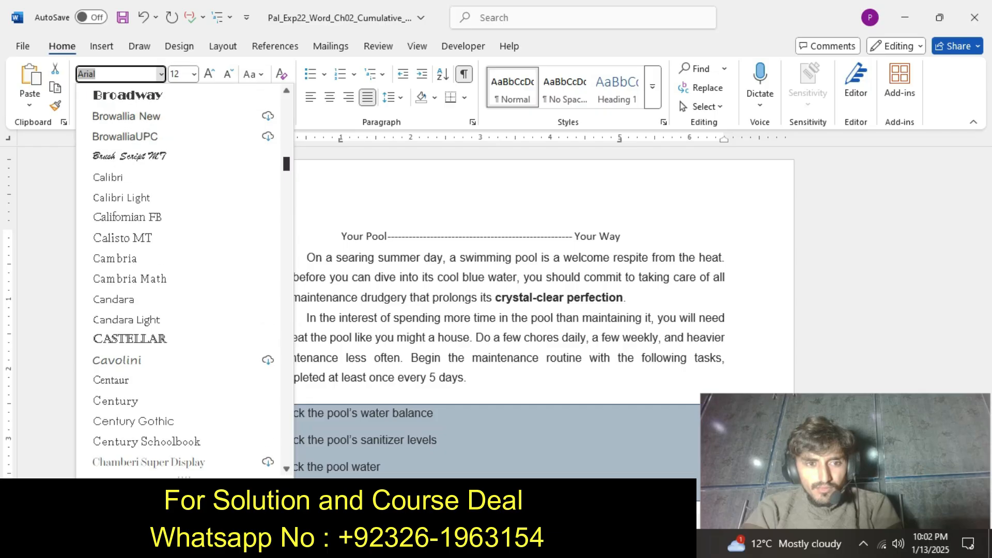
{"action": "scroll", "coordinate": [184, 279], "scroll_direction": "down", "scroll_amount": 3}
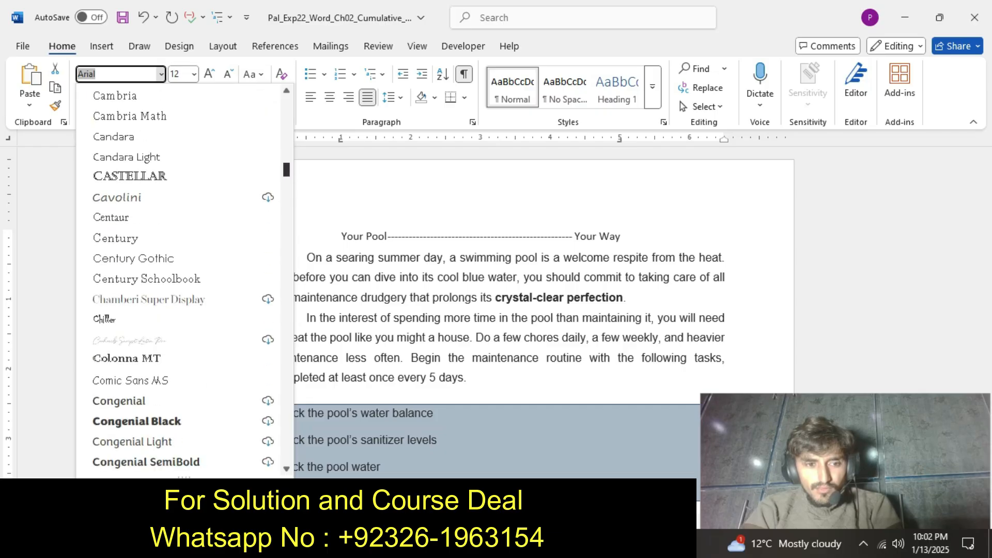
{"action": "scroll", "coordinate": [183, 279], "scroll_direction": "down", "scroll_amount": 2}
{"action": "scroll", "coordinate": [184, 279], "scroll_direction": "down", "scroll_amount": 3}
{"action": "scroll", "coordinate": [185, 279], "scroll_direction": "down", "scroll_amount": 8}
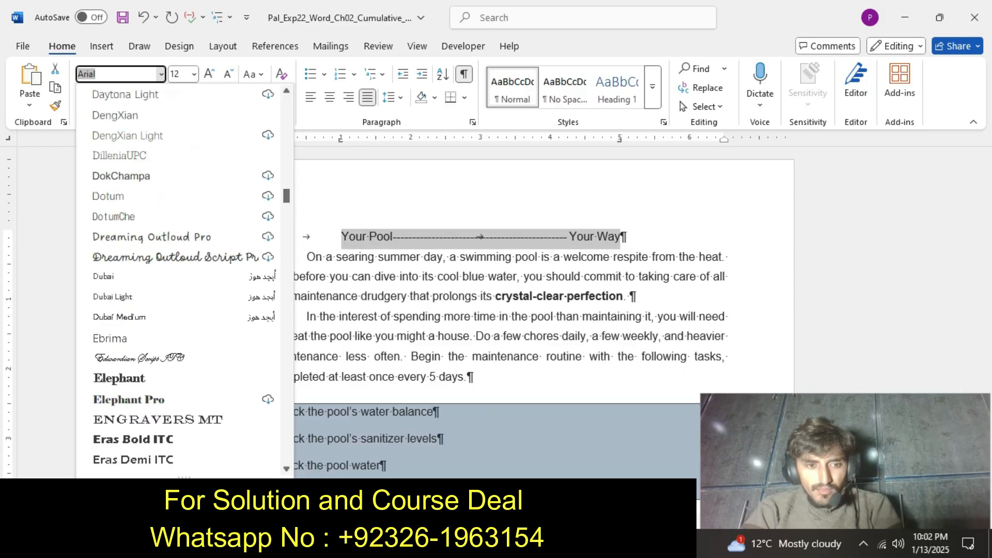
Confirm the font required by step 7, and set the selected "Your Pool" and "Your Way" text to Lucida Calligraphy.
{"action": "left_click", "coordinate": [546, 543]}
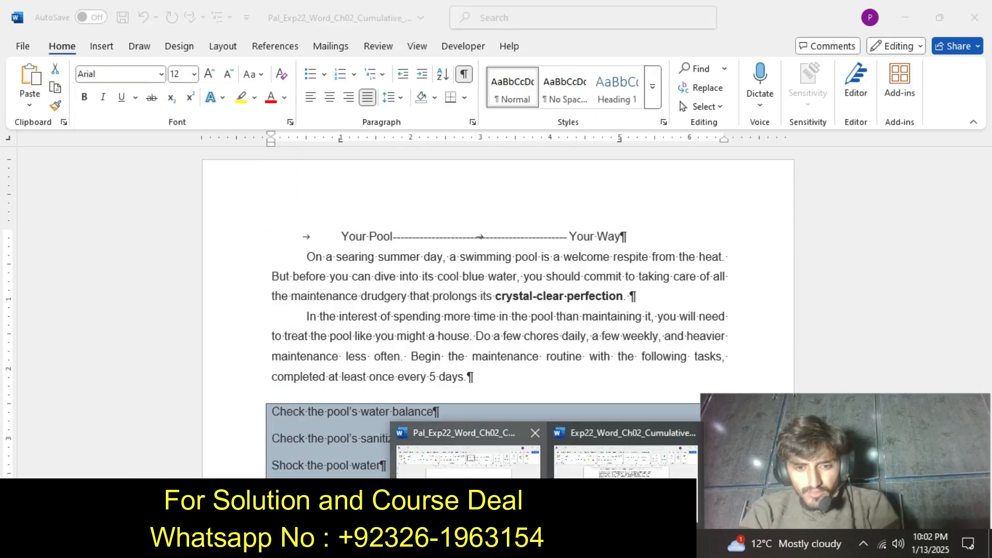
{"action": "left_click", "coordinate": [625, 455]}
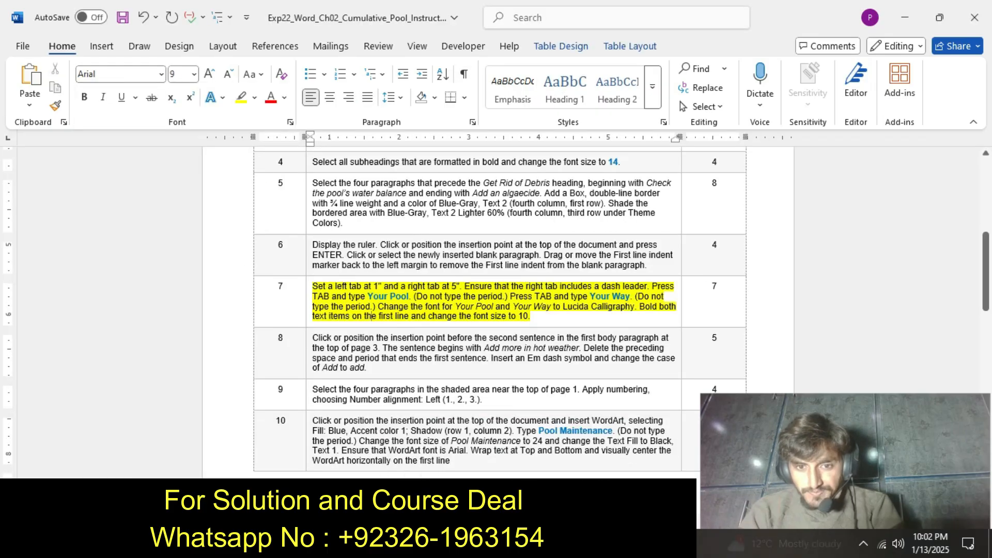
{"action": "left_click", "coordinate": [547, 543]}
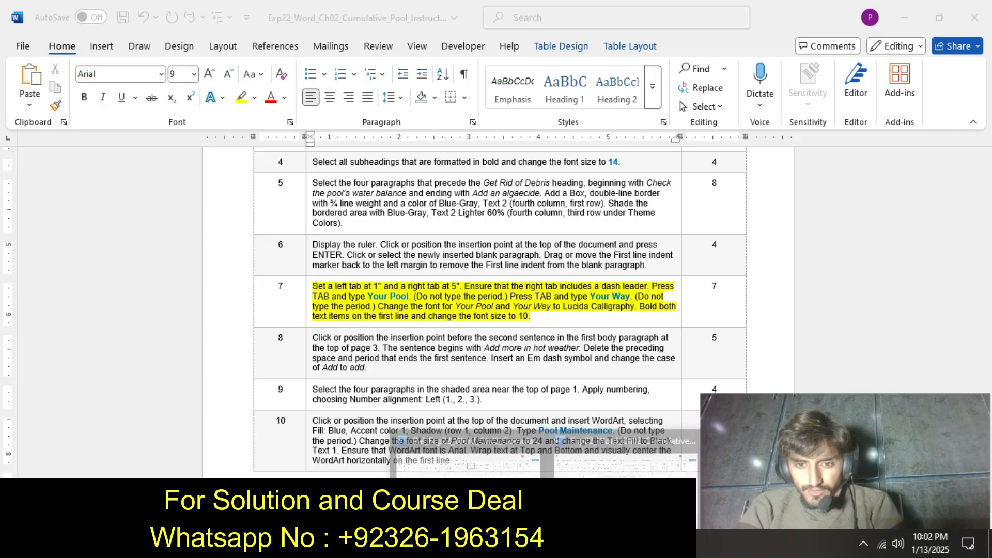
{"action": "left_click", "coordinate": [468, 456]}
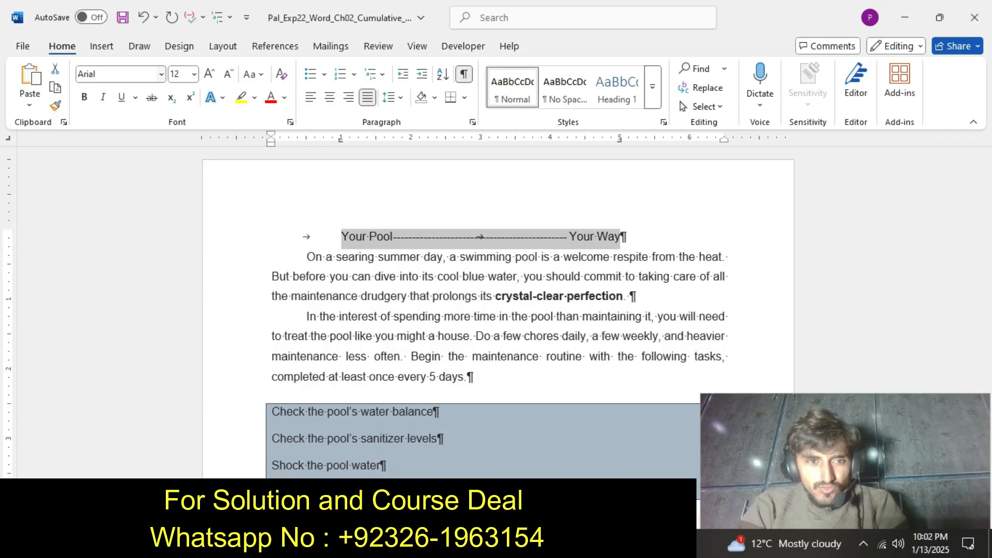
{"action": "left_click", "coordinate": [161, 74]}
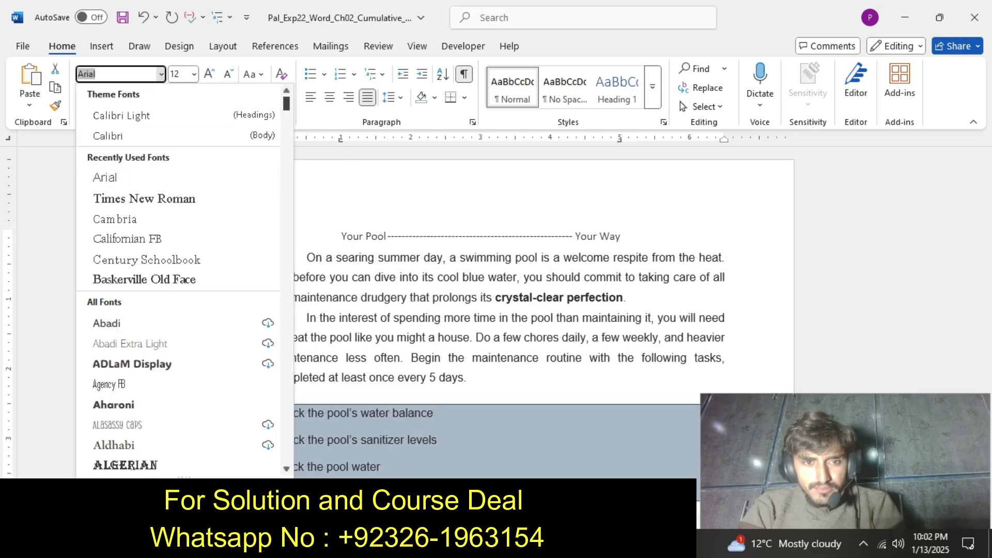
{"action": "scroll", "coordinate": [178, 282], "scroll_direction": "down", "scroll_amount": 20}
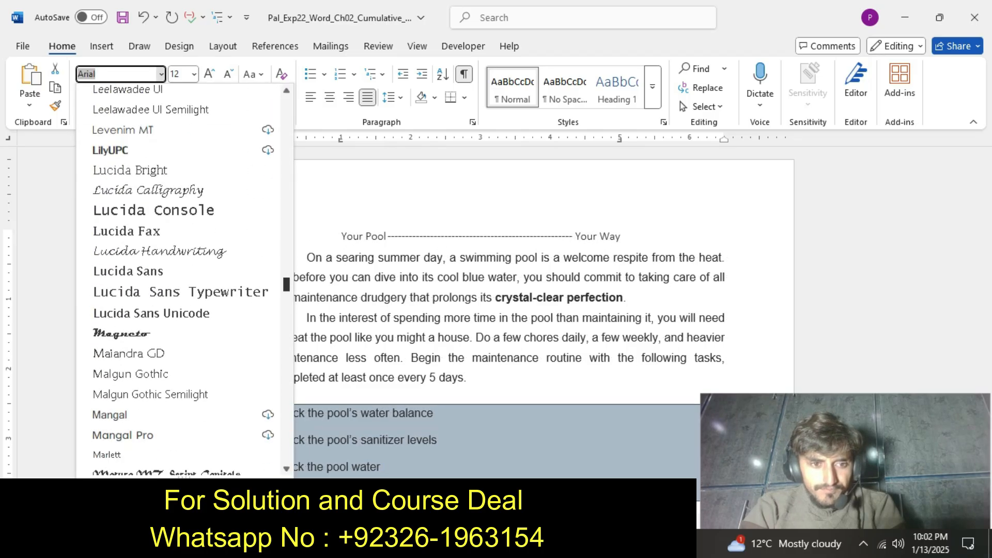
{"action": "scroll", "coordinate": [178, 282], "scroll_direction": "up", "scroll_amount": 1}
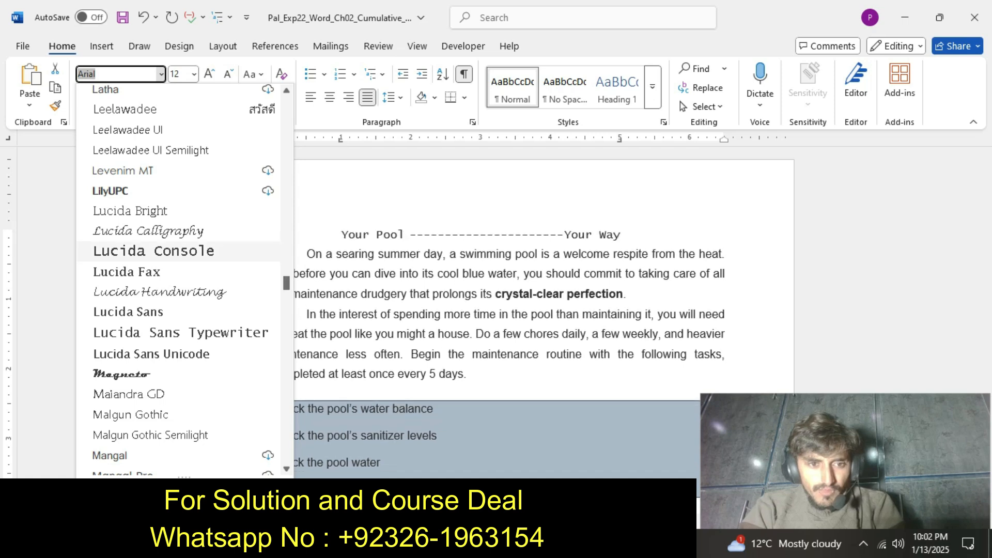
{"action": "left_click", "coordinate": [148, 231]}
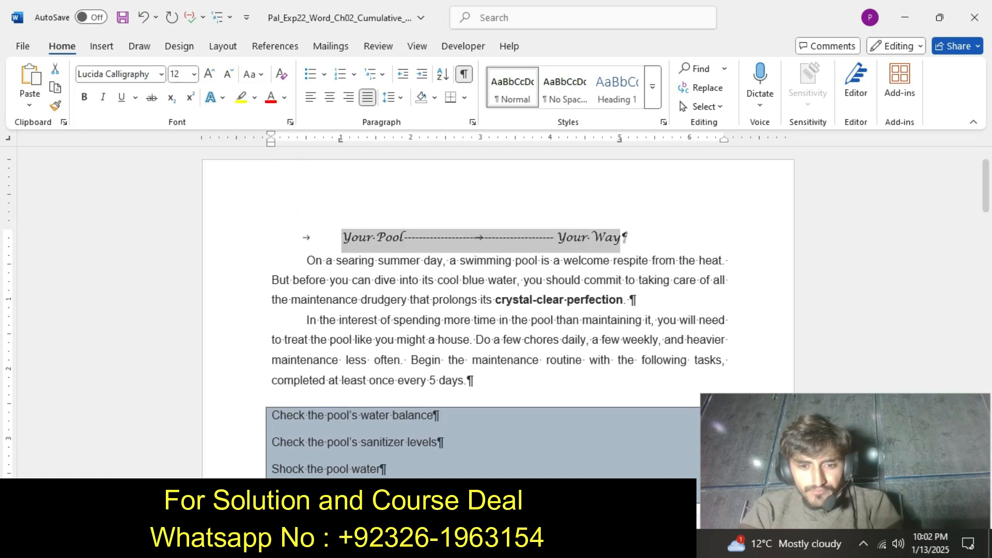
Consult the step 7 instruction, and make the selected first-line text in the pool document bold with font size 10.
{"action": "left_click", "coordinate": [547, 543]}
{"action": "left_click", "coordinate": [625, 455]}
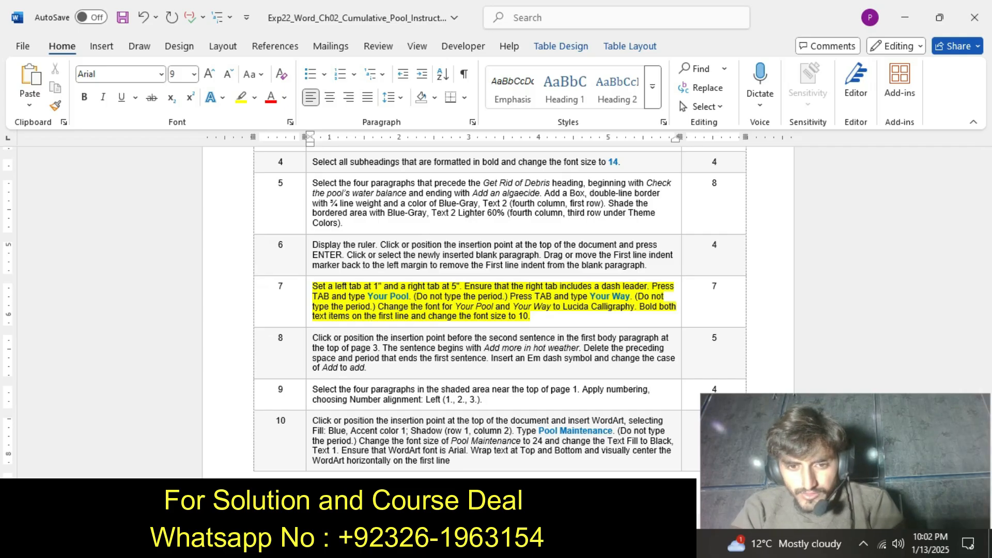
{"action": "left_click", "coordinate": [548, 543]}
{"action": "left_click", "coordinate": [467, 454]}
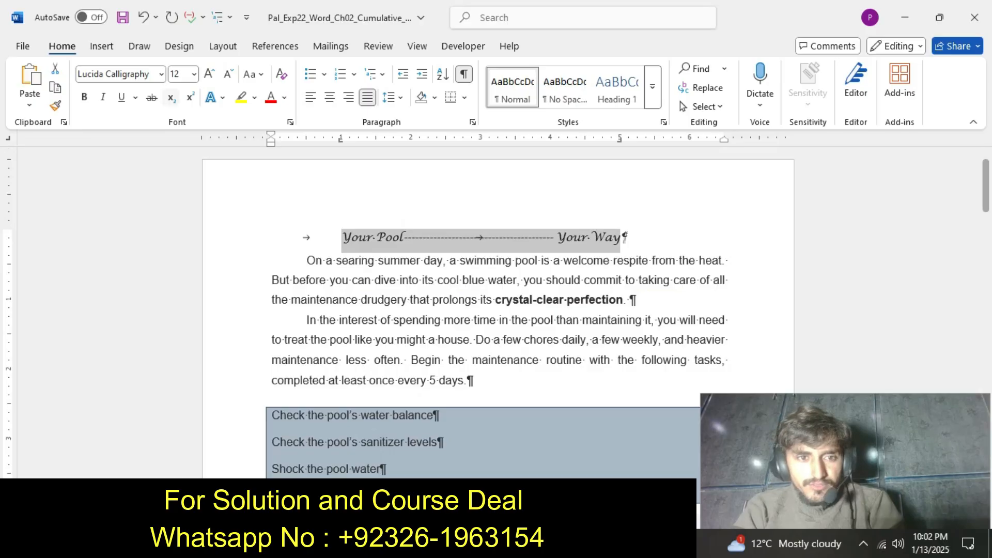
{"action": "left_click", "coordinate": [85, 97]}
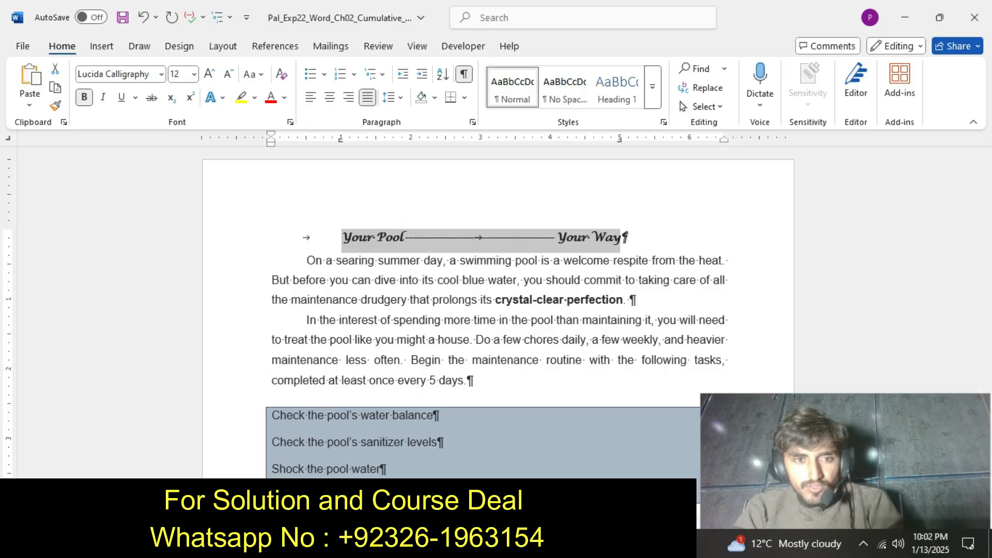
{"action": "left_click", "coordinate": [194, 74]}
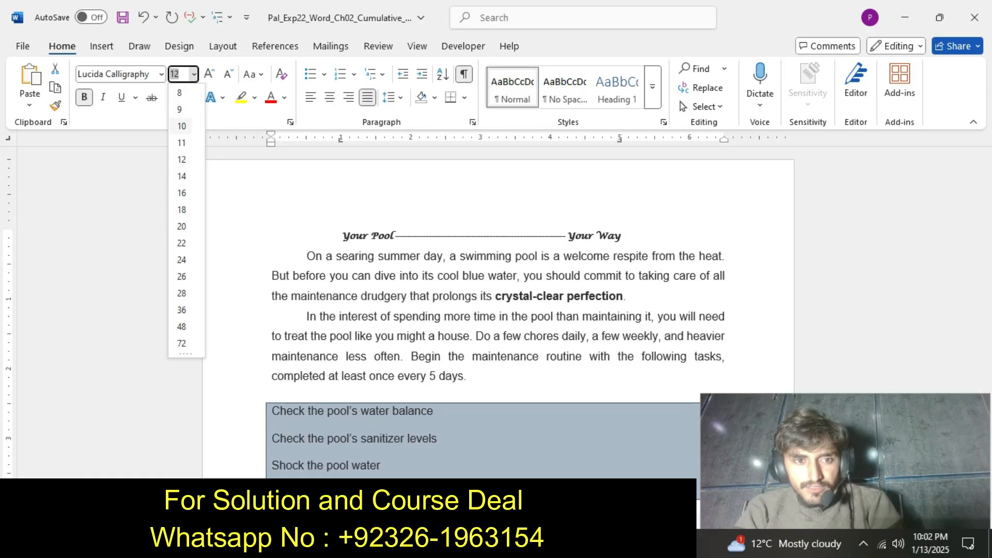
{"action": "left_click", "coordinate": [178, 126]}
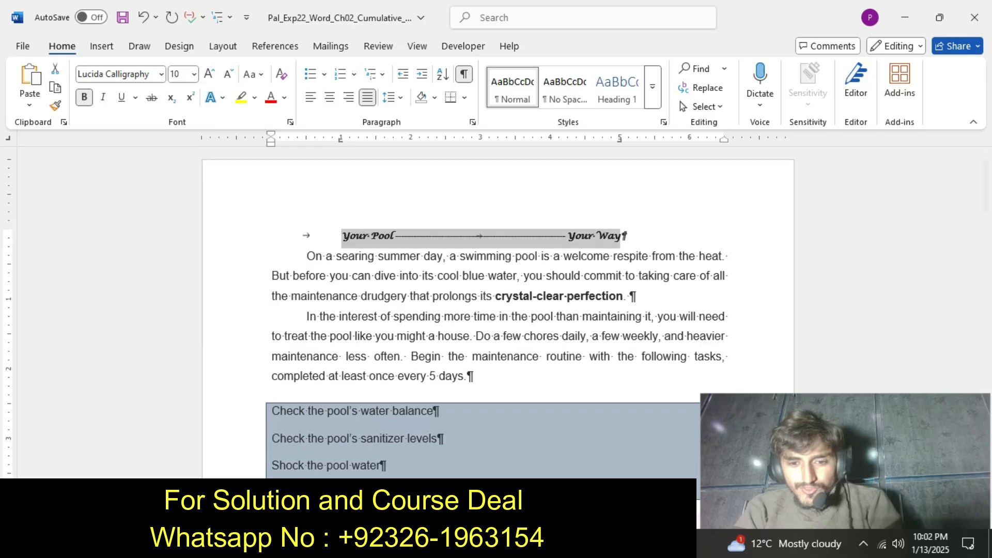
Return to the instructions document and undo the yellow highlight on the step 7 instruction.
{"action": "left_click", "coordinate": [548, 544]}
{"action": "left_click", "coordinate": [625, 457]}
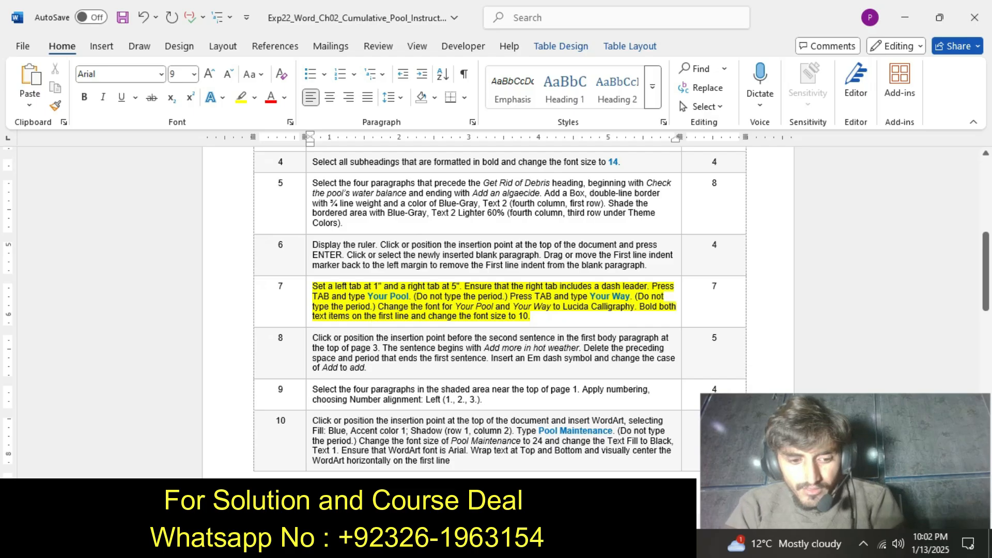
{"action": "key", "text": "ctrl+z"}
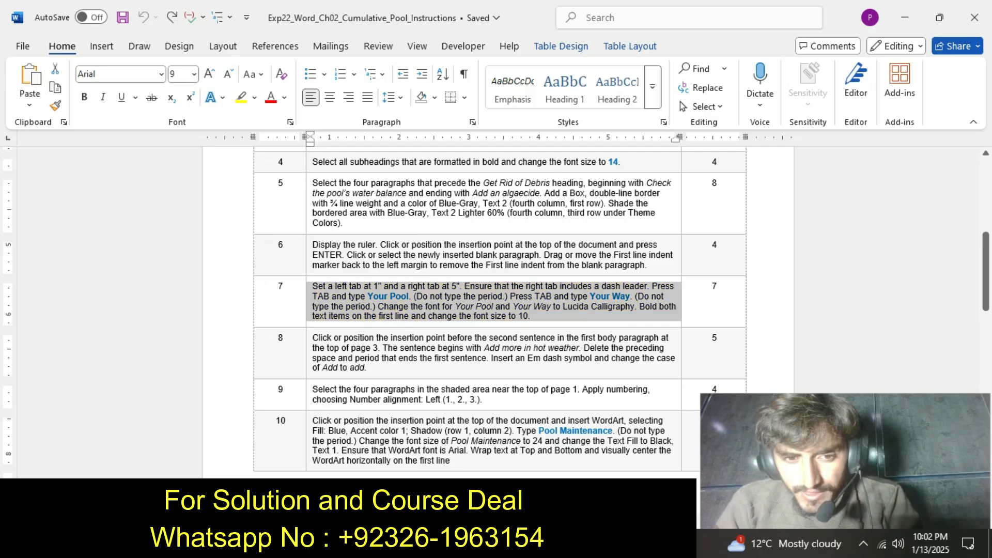